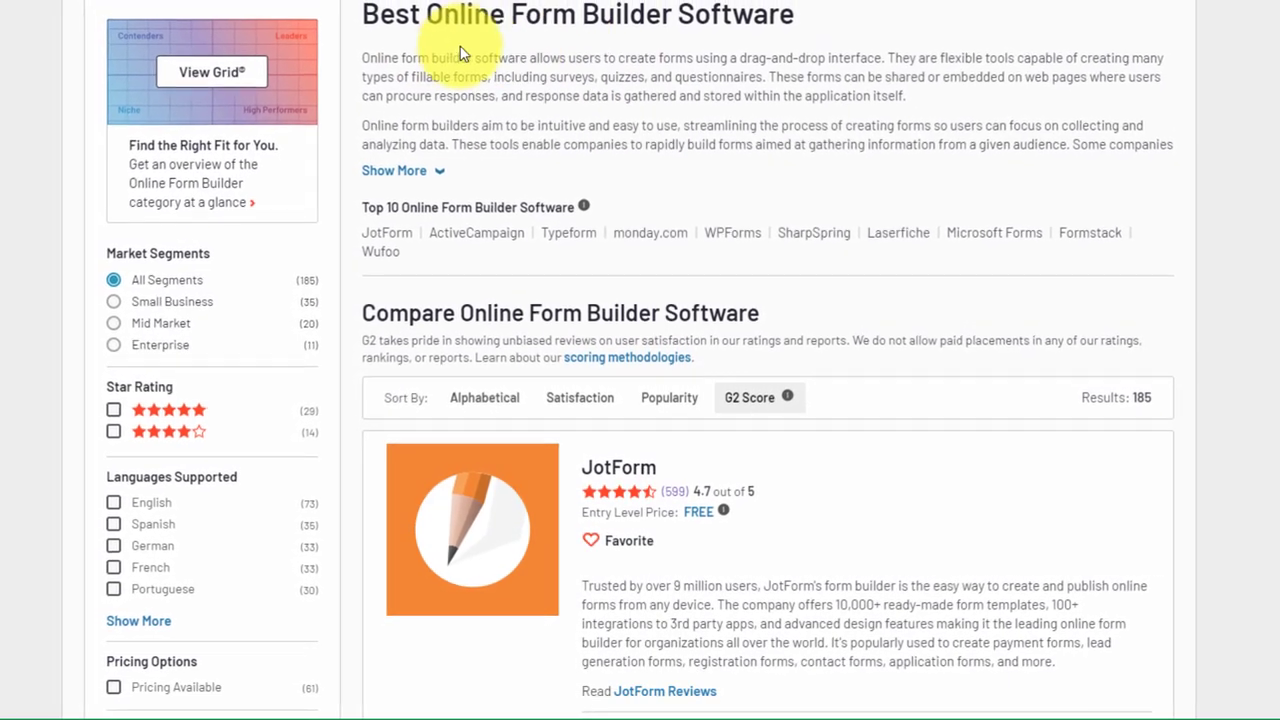
Step: Open G2's View Grid comparing online form builder products from the Online Form Builder category
left_click(211, 72)
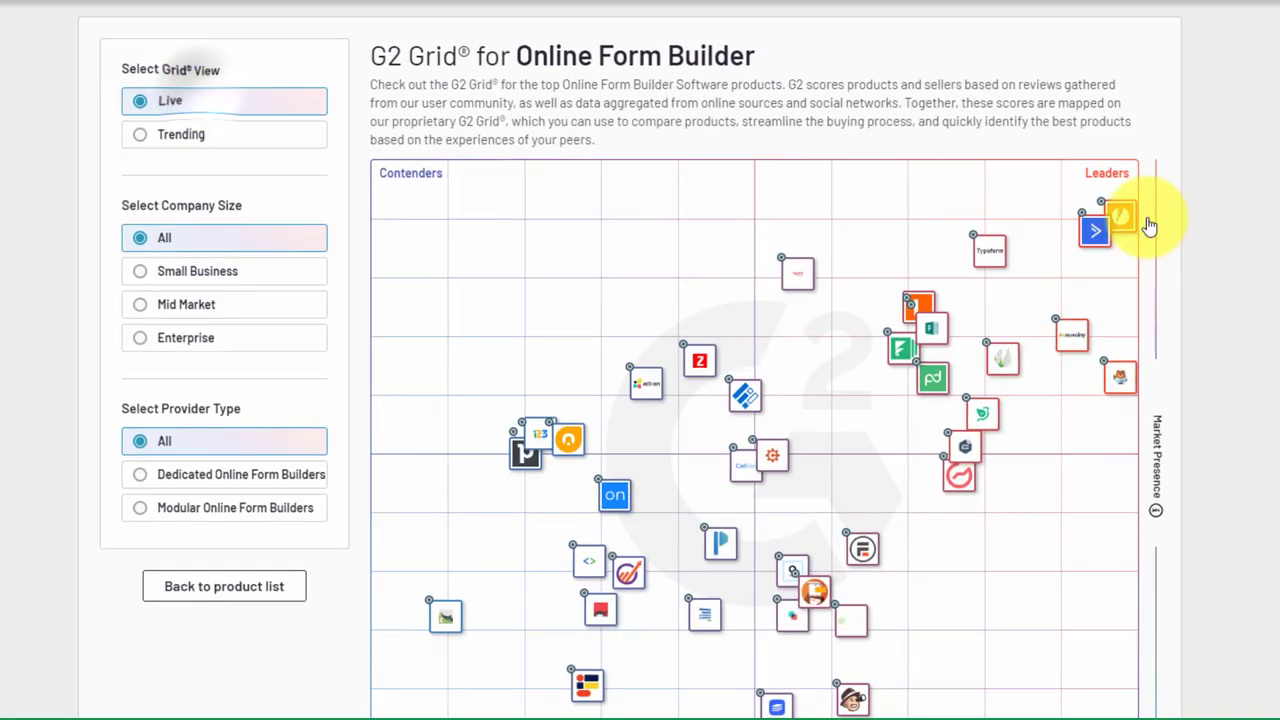
scroll(1240, 230, "down", 2)
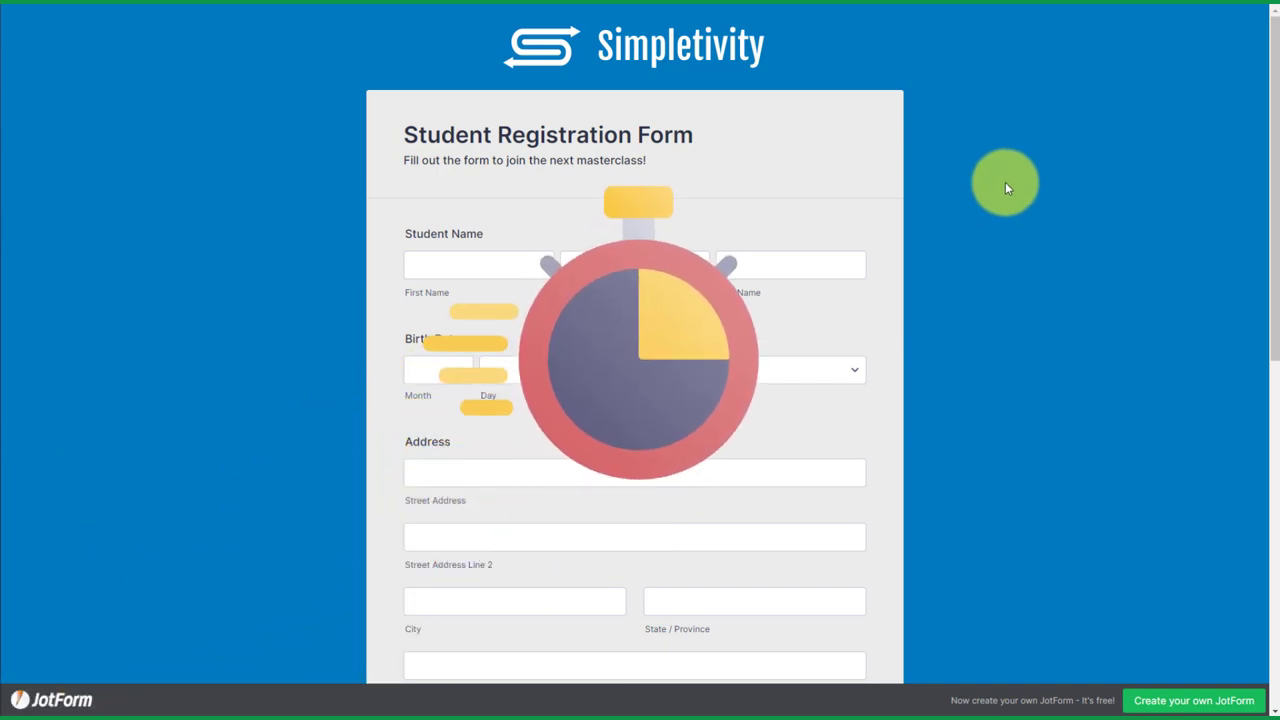
scroll(960, 213, "down", 10)
scroll(960, 213, "down", 5)
scroll(961, 214, "up", 14)
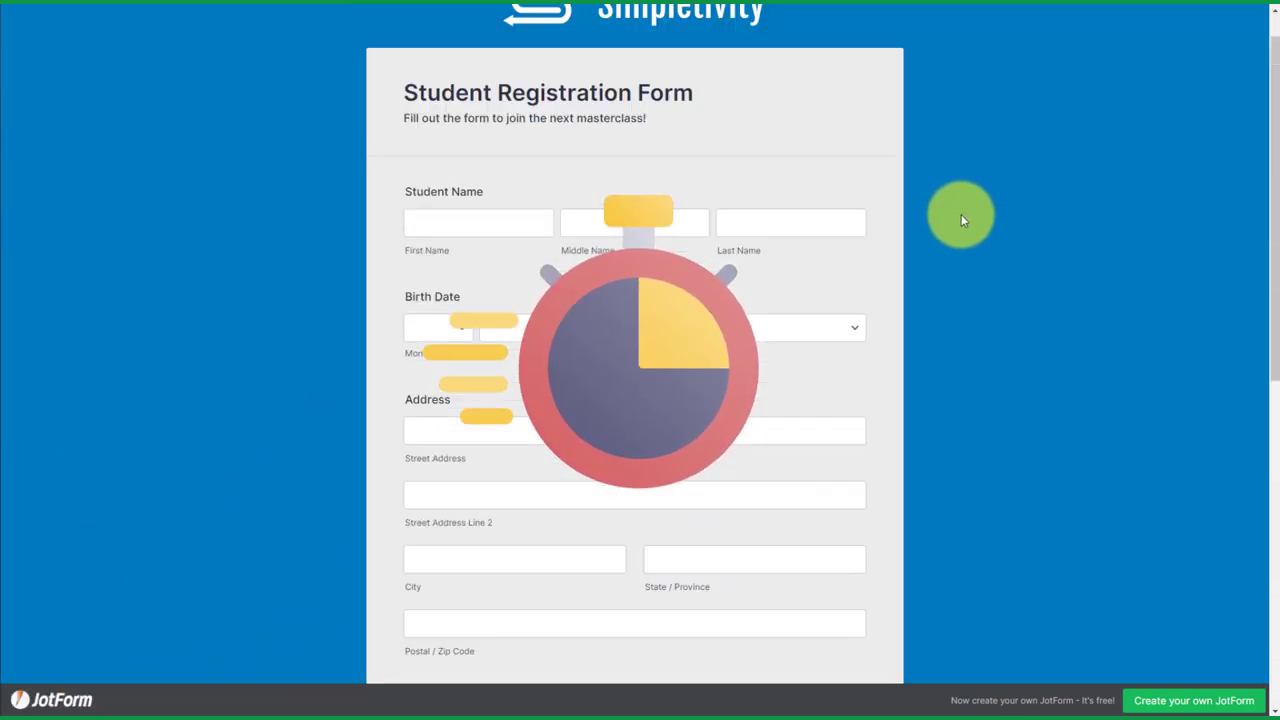
scroll(961, 214, "up", 2)
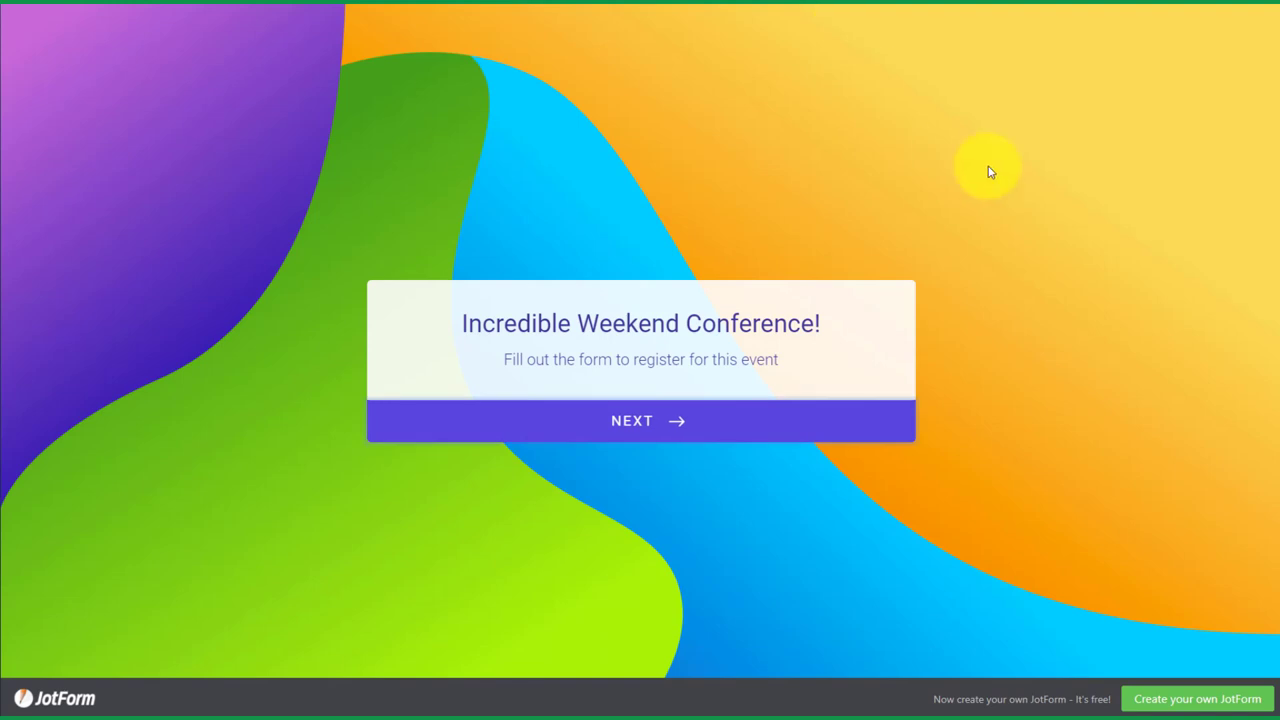
Step: Advance the Incredible Weekend Conference form past its welcome, Name and Company pages
left_click(660, 420)
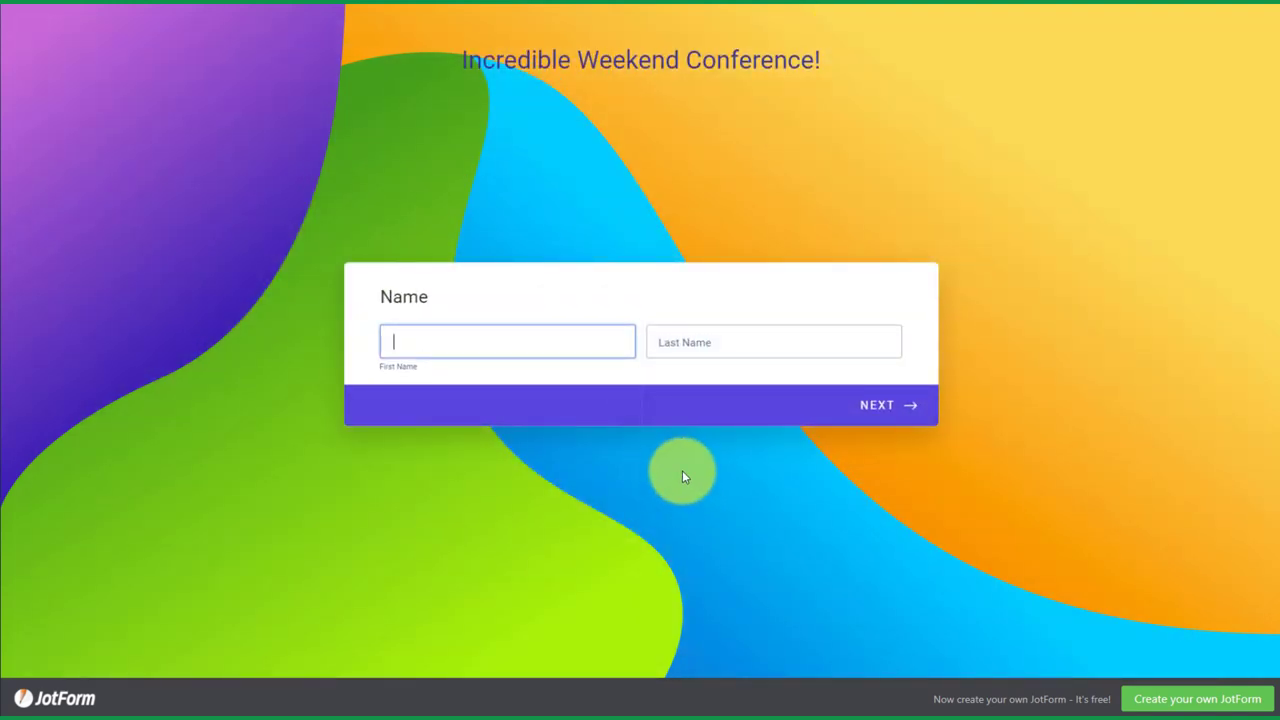
left_click(878, 404)
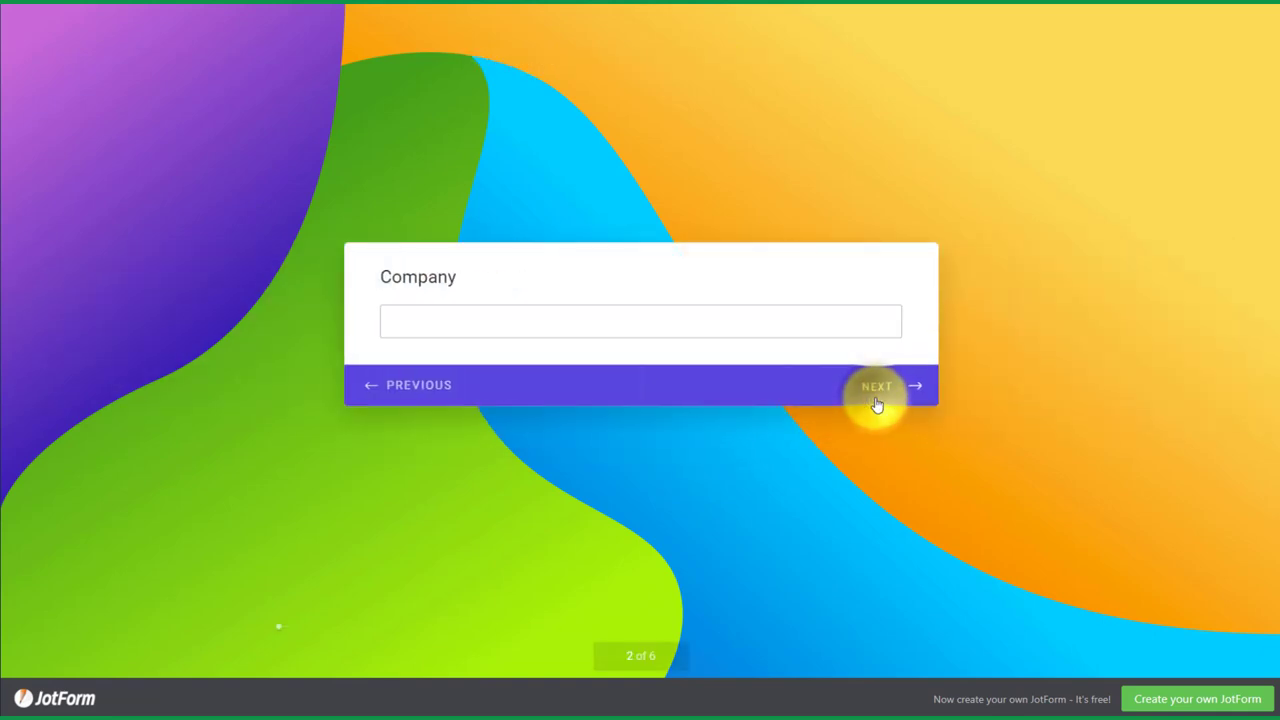
left_click(878, 400)
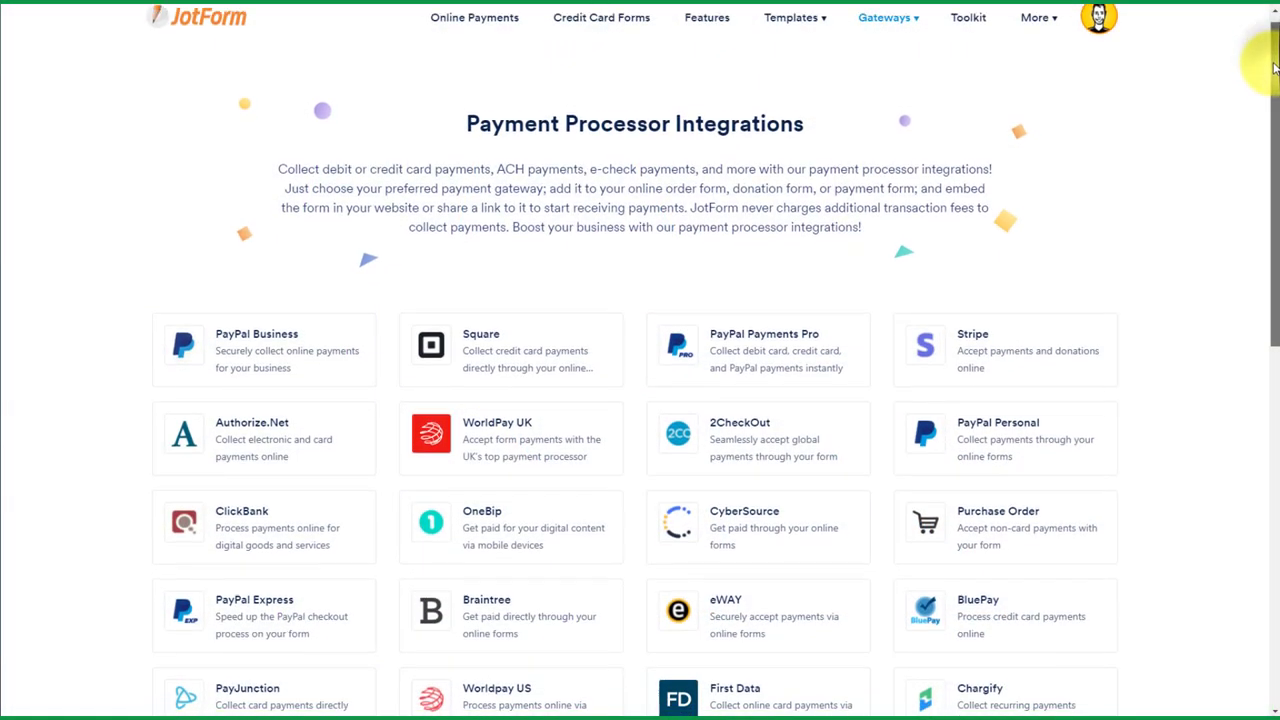
mouse_move(1272, 82)
left_mouse_down()
mouse_move(1272, 240)
mouse_move(1272, 55)
left_mouse_up()
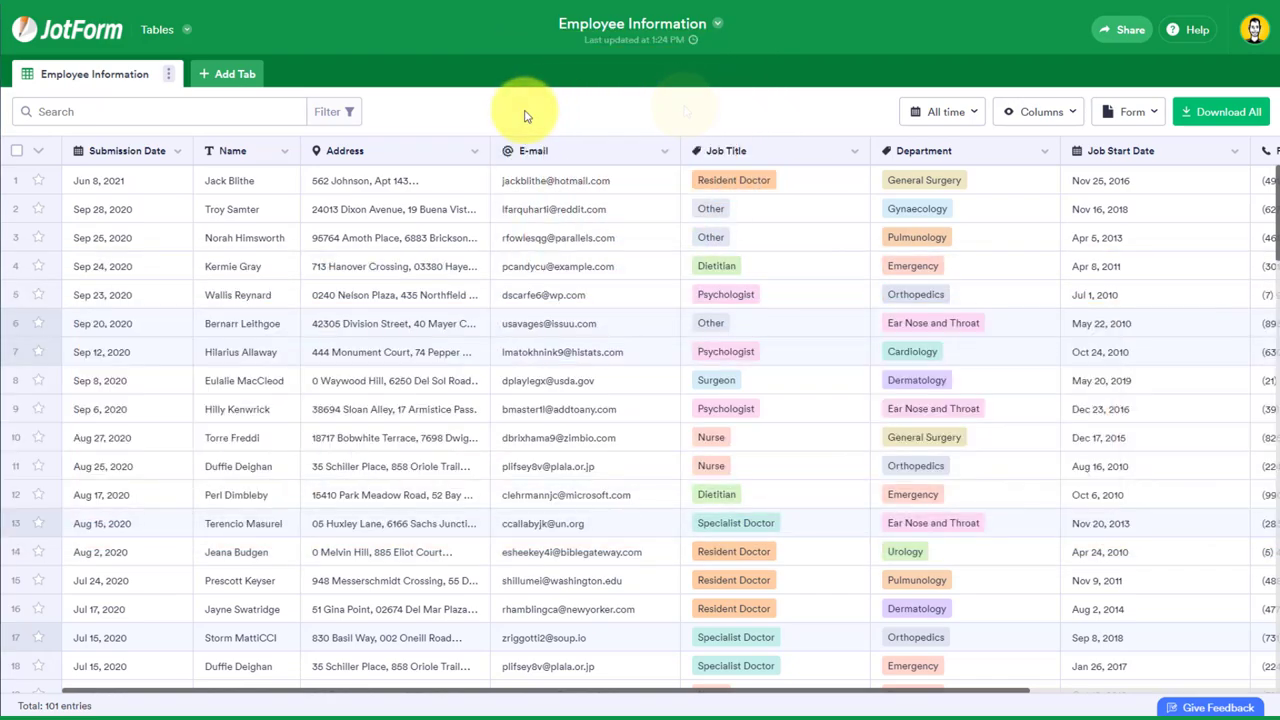
scroll(560, 300, "down", 5)
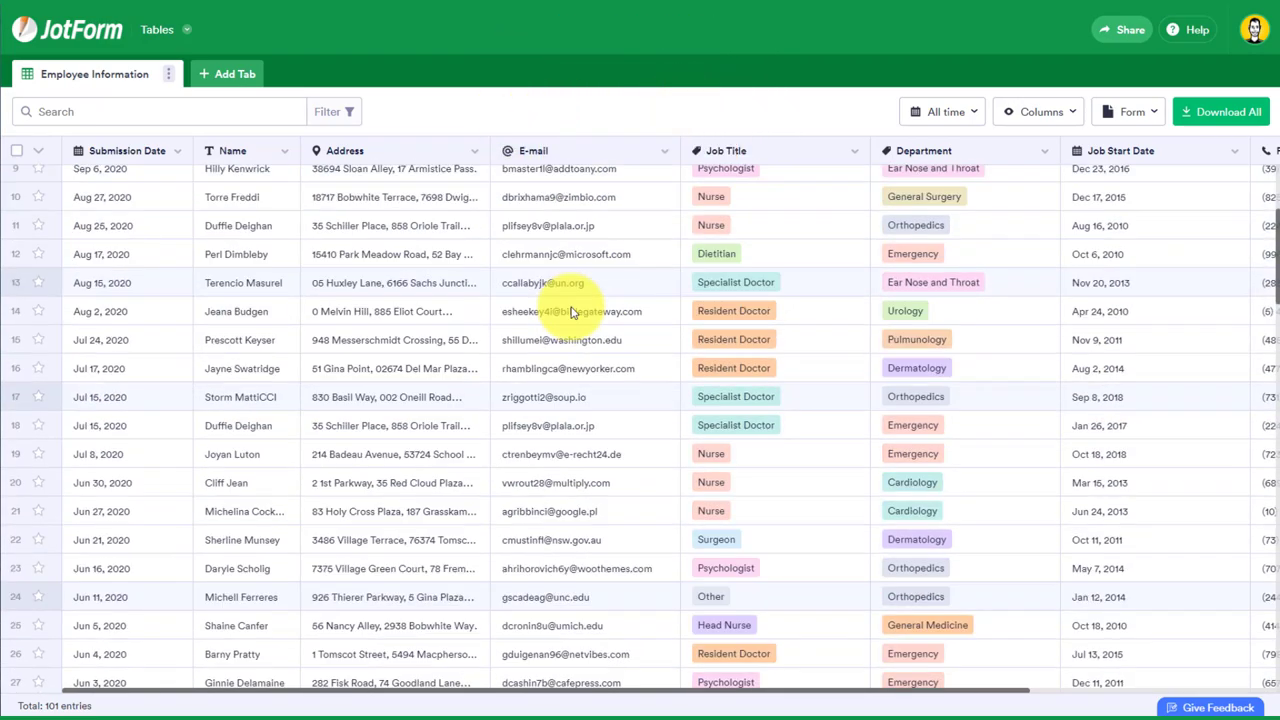
scroll(560, 300, "down", 5)
scroll(570, 310, "down", 5)
scroll(572, 310, "down", 3)
scroll(572, 310, "up", 8)
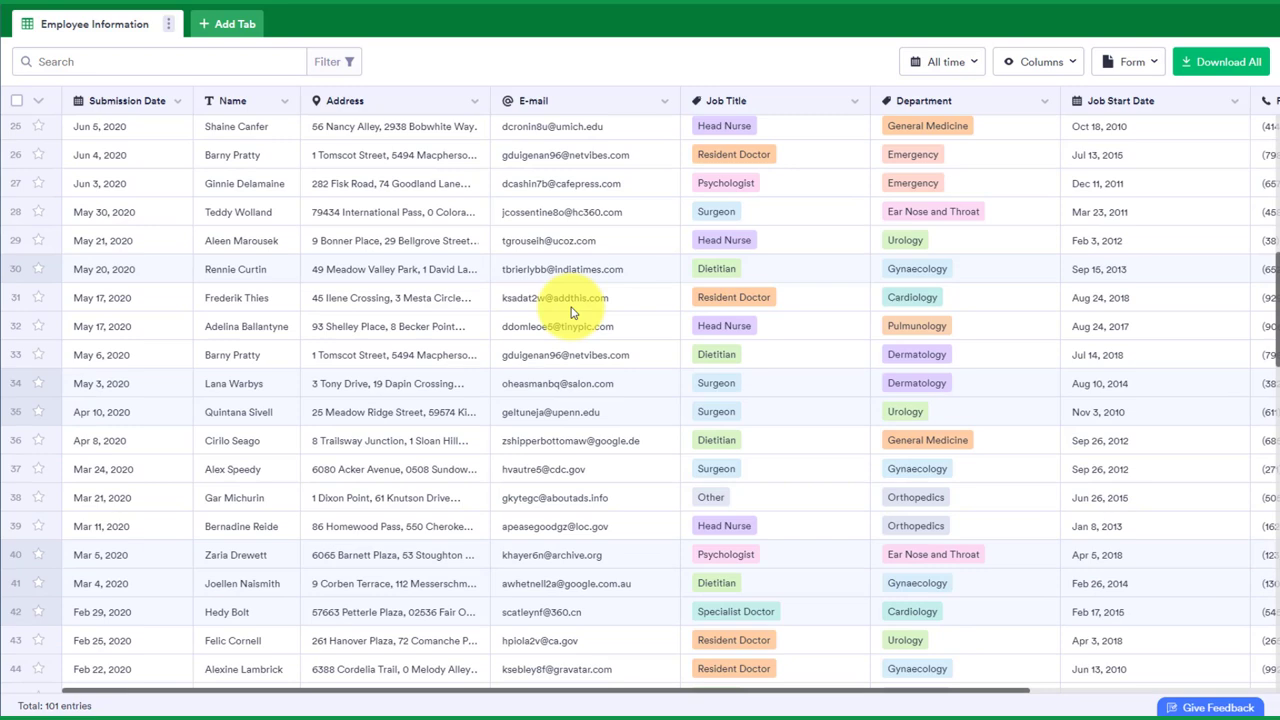
scroll(572, 310, "up", 8)
scroll(572, 310, "up", 6)
mouse_move(230, 209)
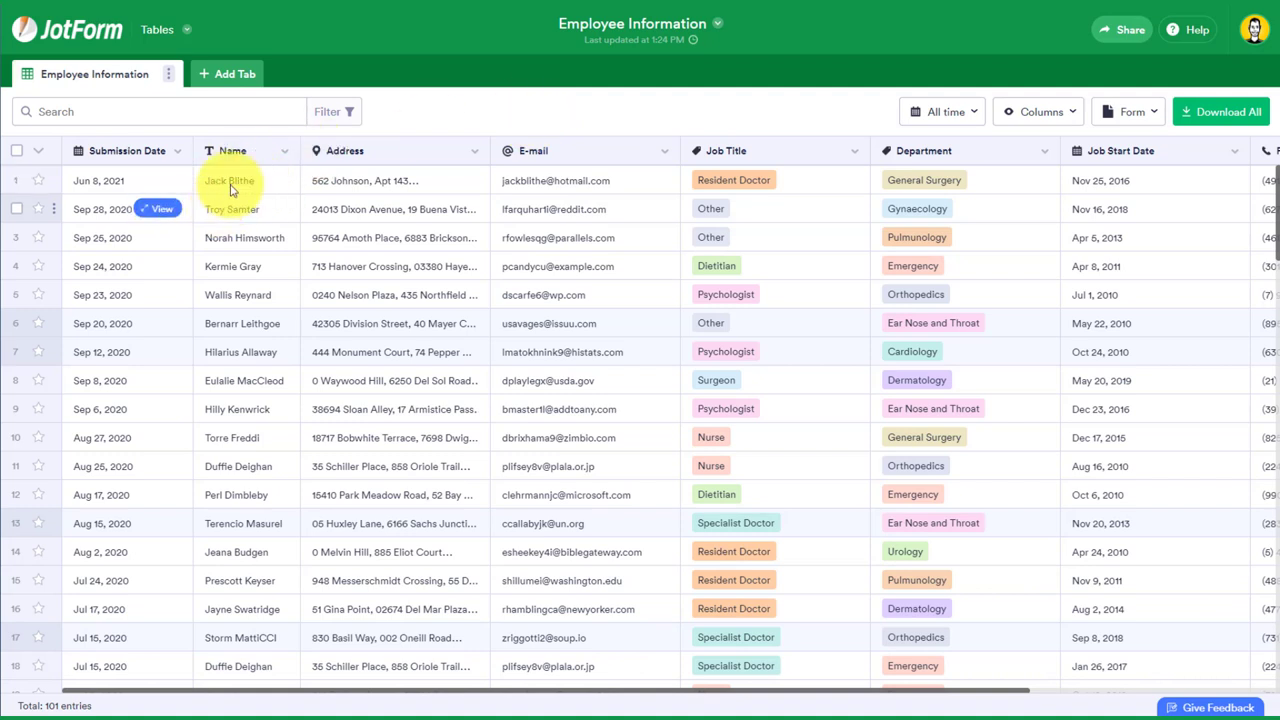
Step: Freeze the Name column as the first column and set row 6's Job Title to Nurse
left_click(285, 155)
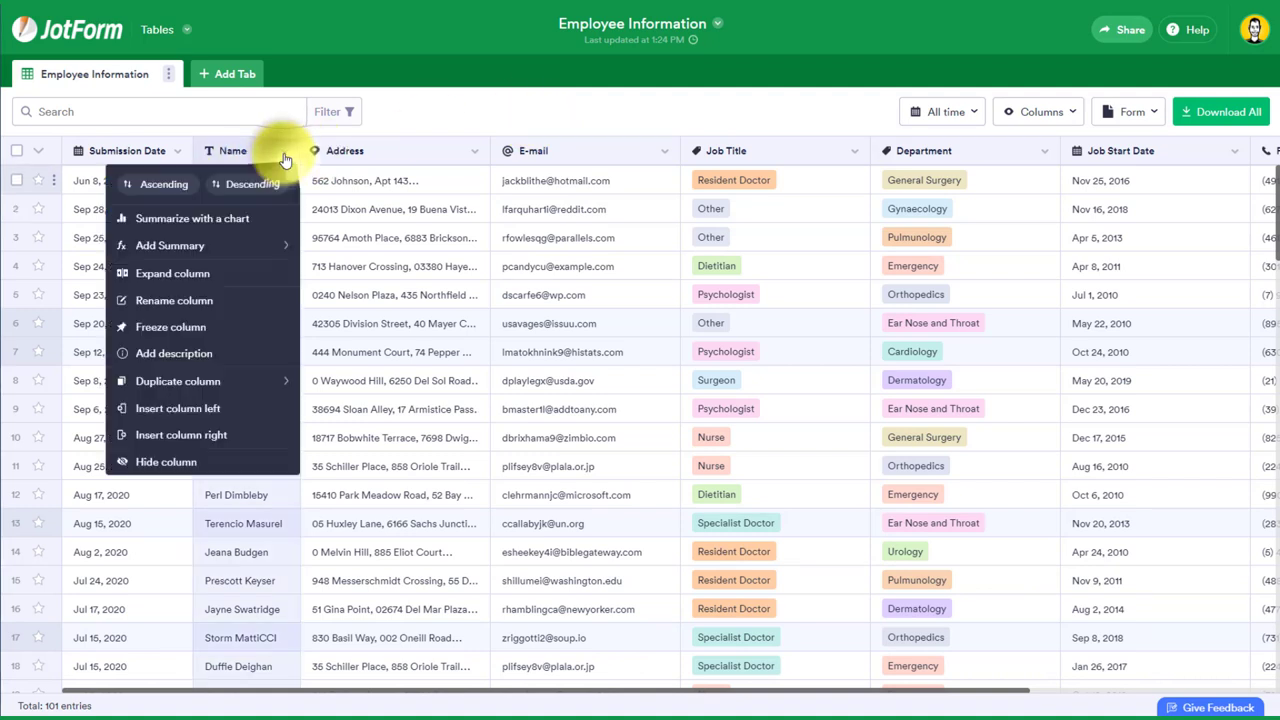
left_click(170, 327)
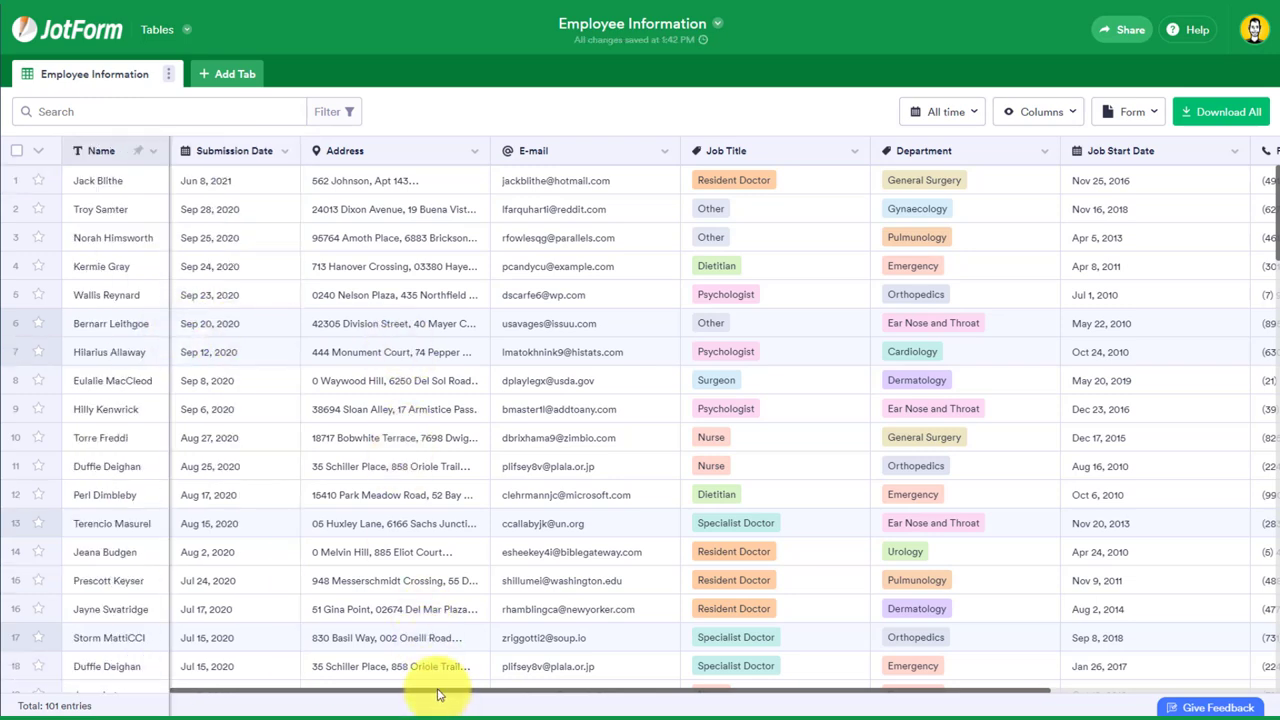
left_click_drag(438, 693, 440, 692)
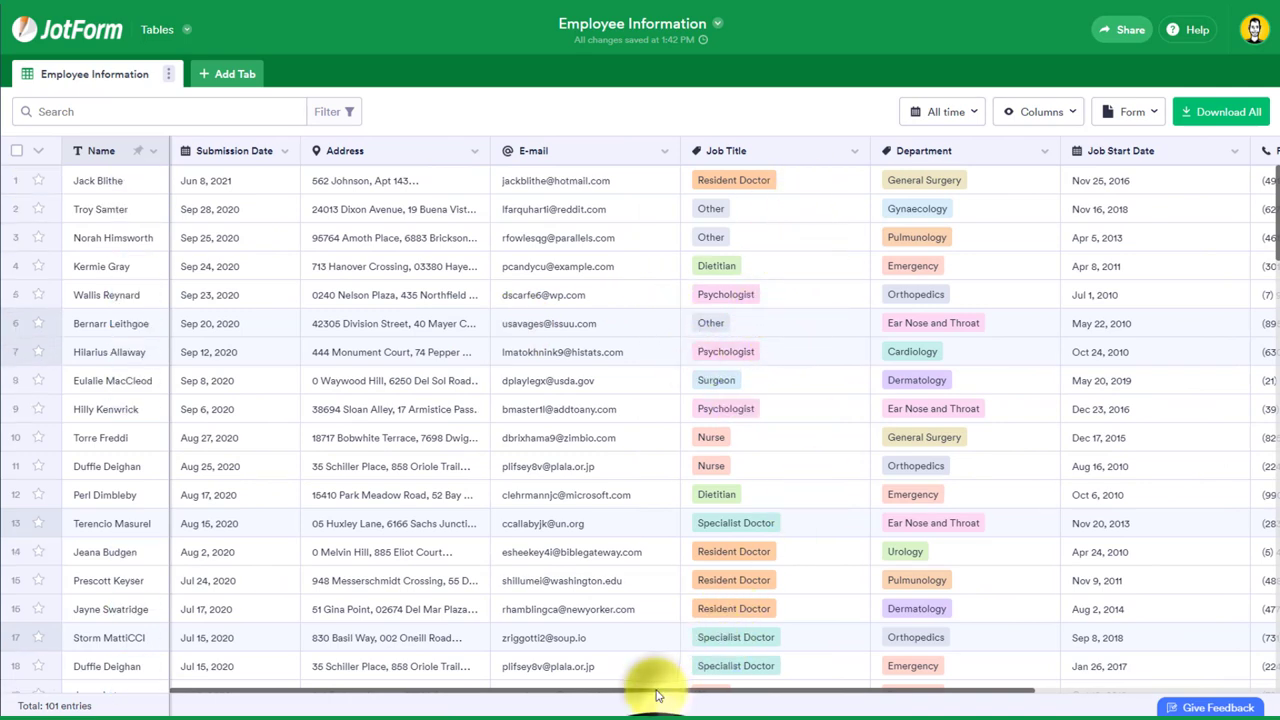
left_click_drag(657, 693, 770, 693)
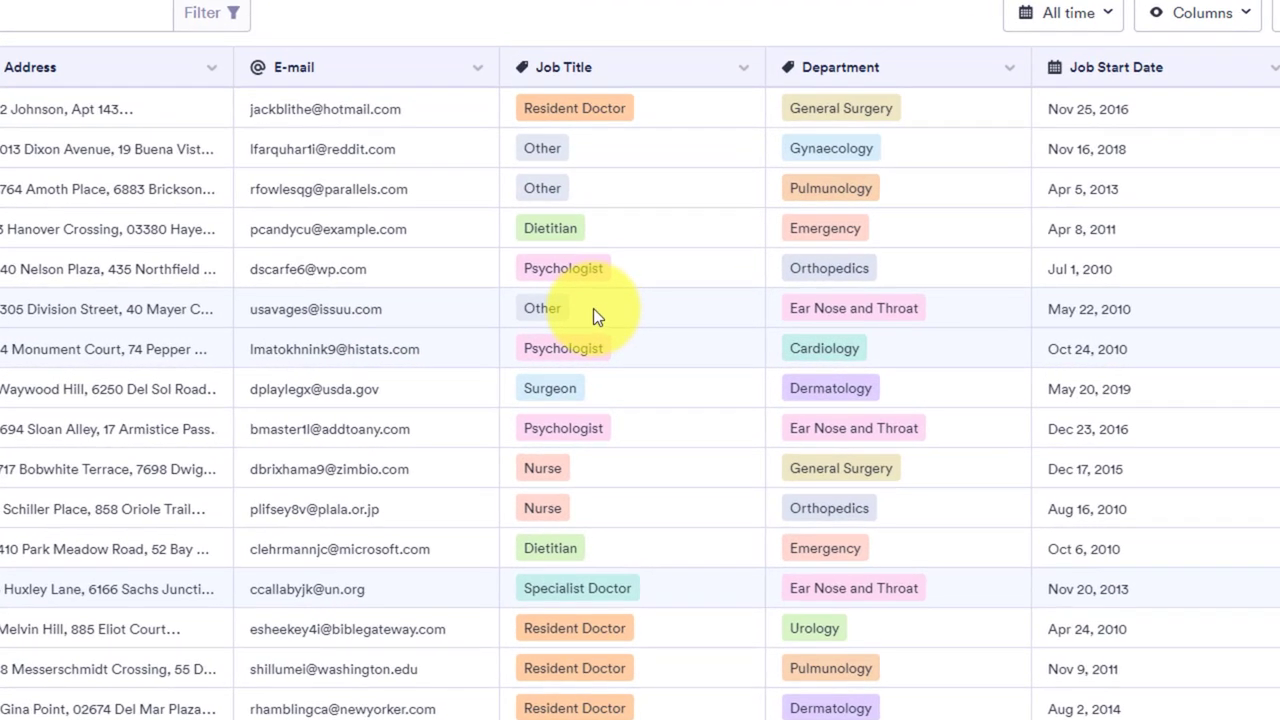
left_click(592, 310)
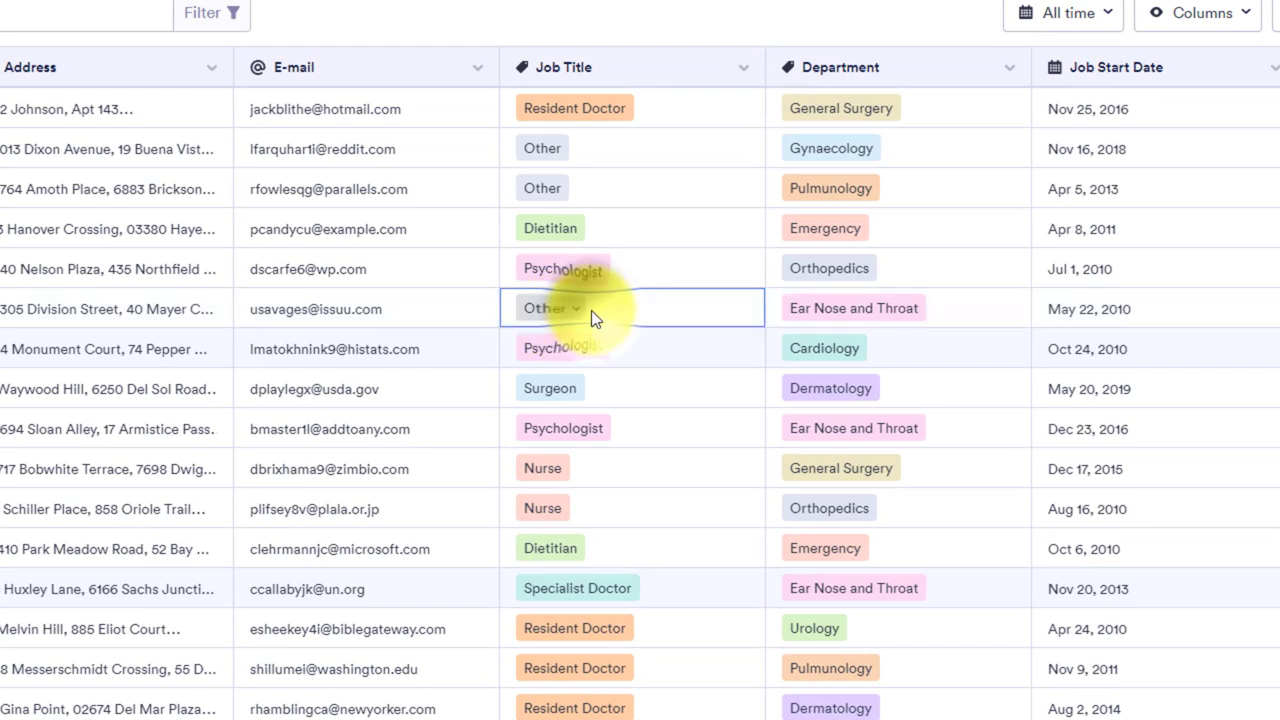
left_click(575, 312)
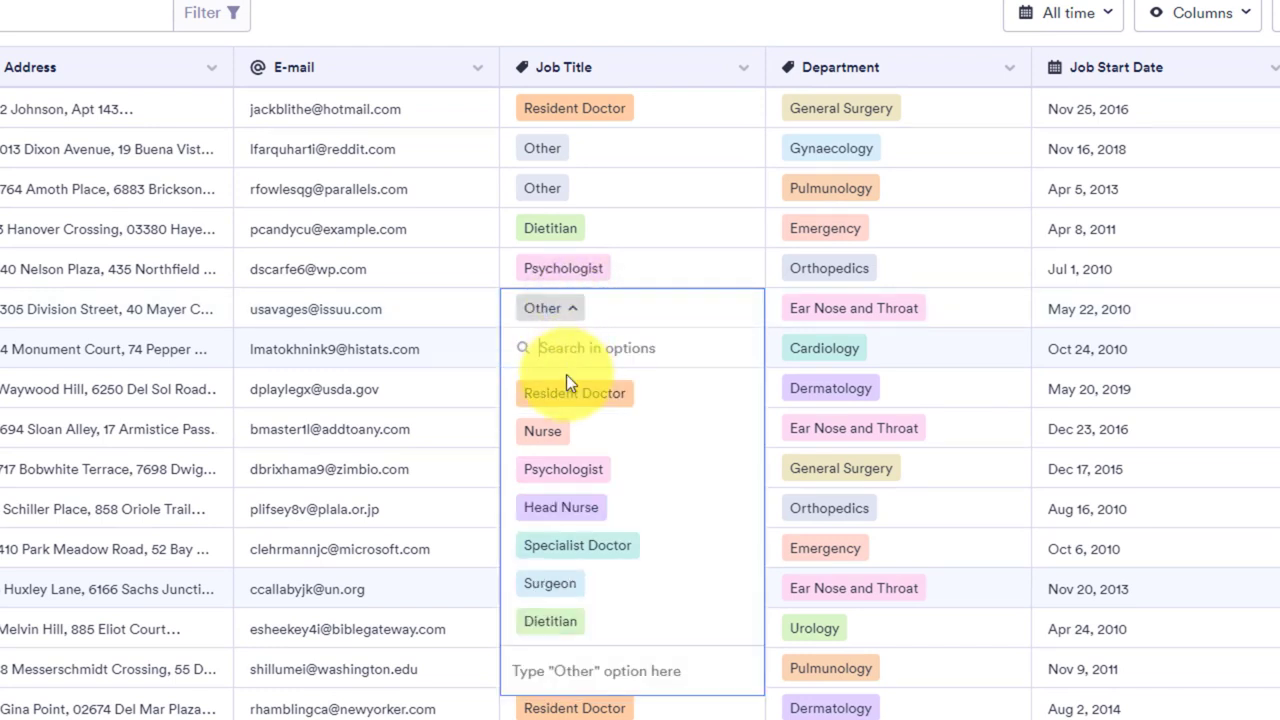
left_click(545, 432)
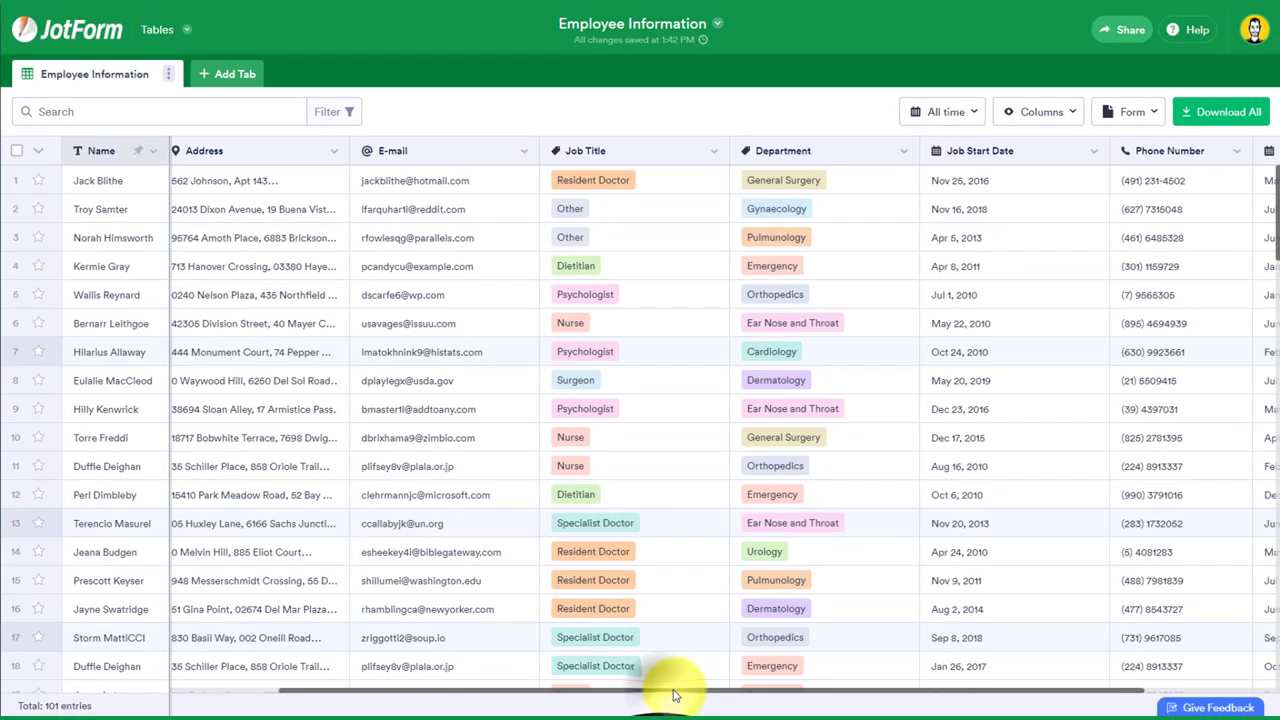
left_click_drag(686, 694, 943, 694)
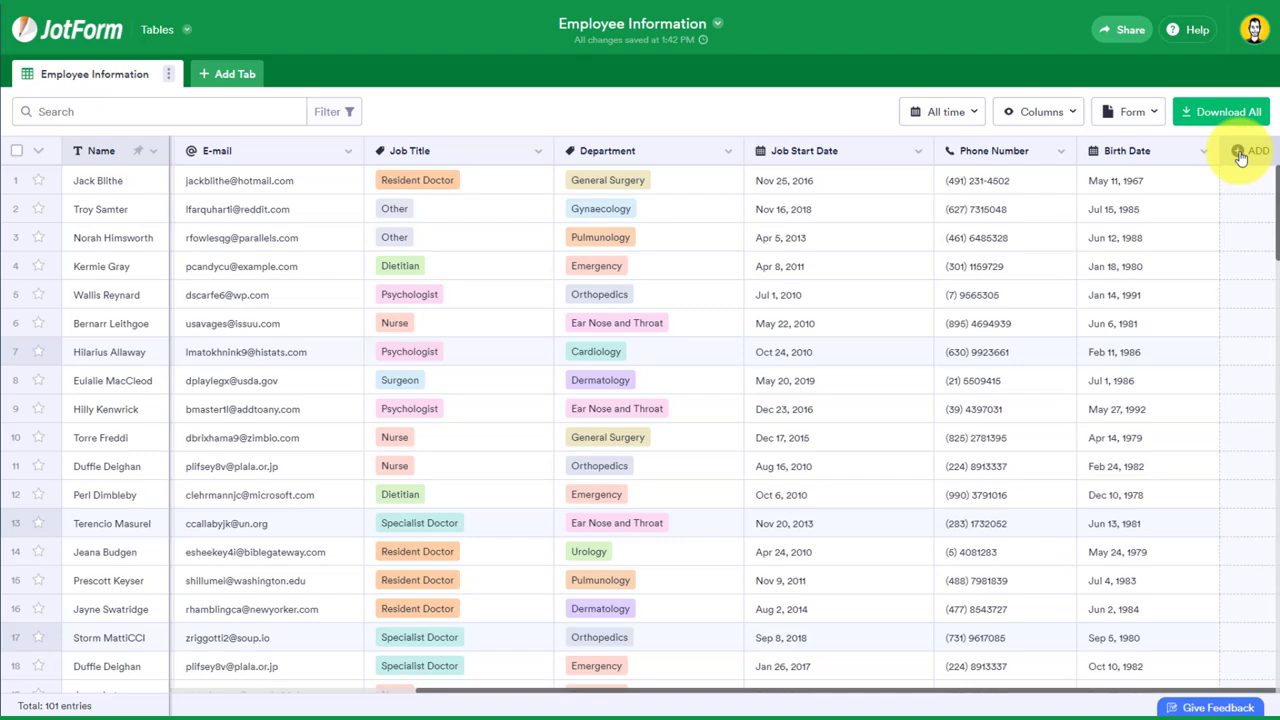
Step: Start a Single Selection column named 'Interview Scheduled' after browsing the Formula and Connection types
left_click(1240, 152)
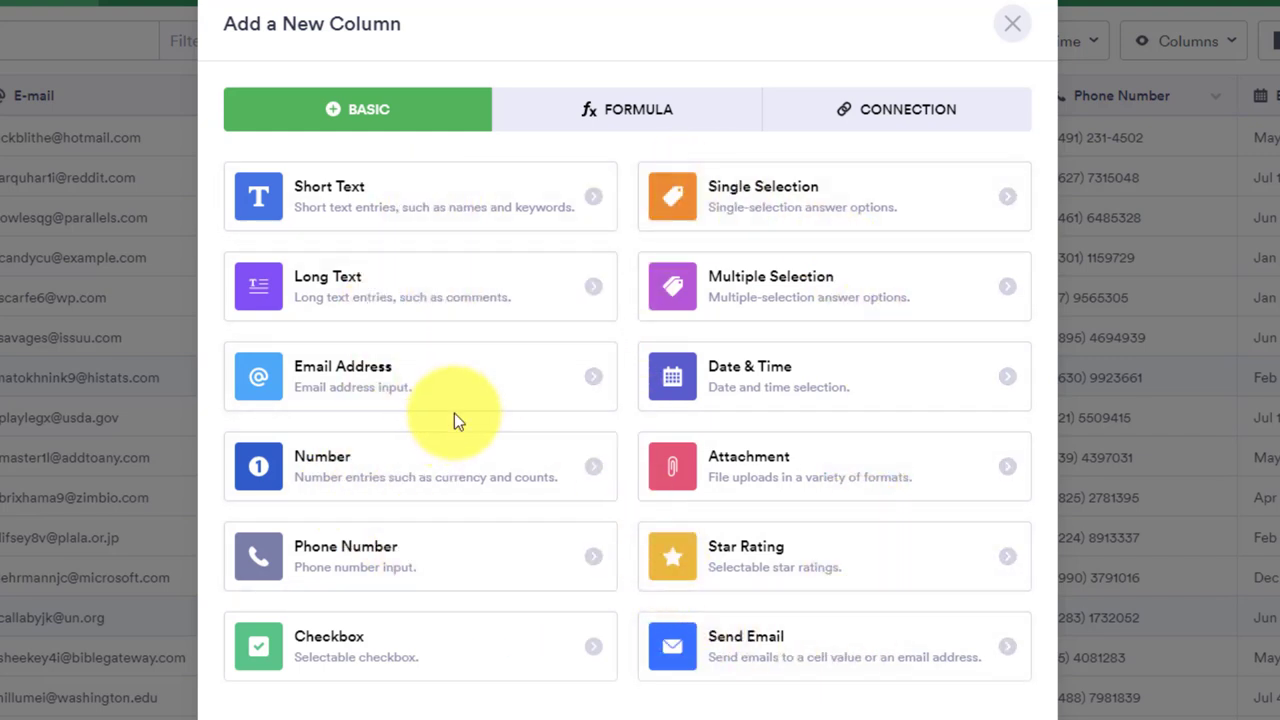
left_click(614, 110)
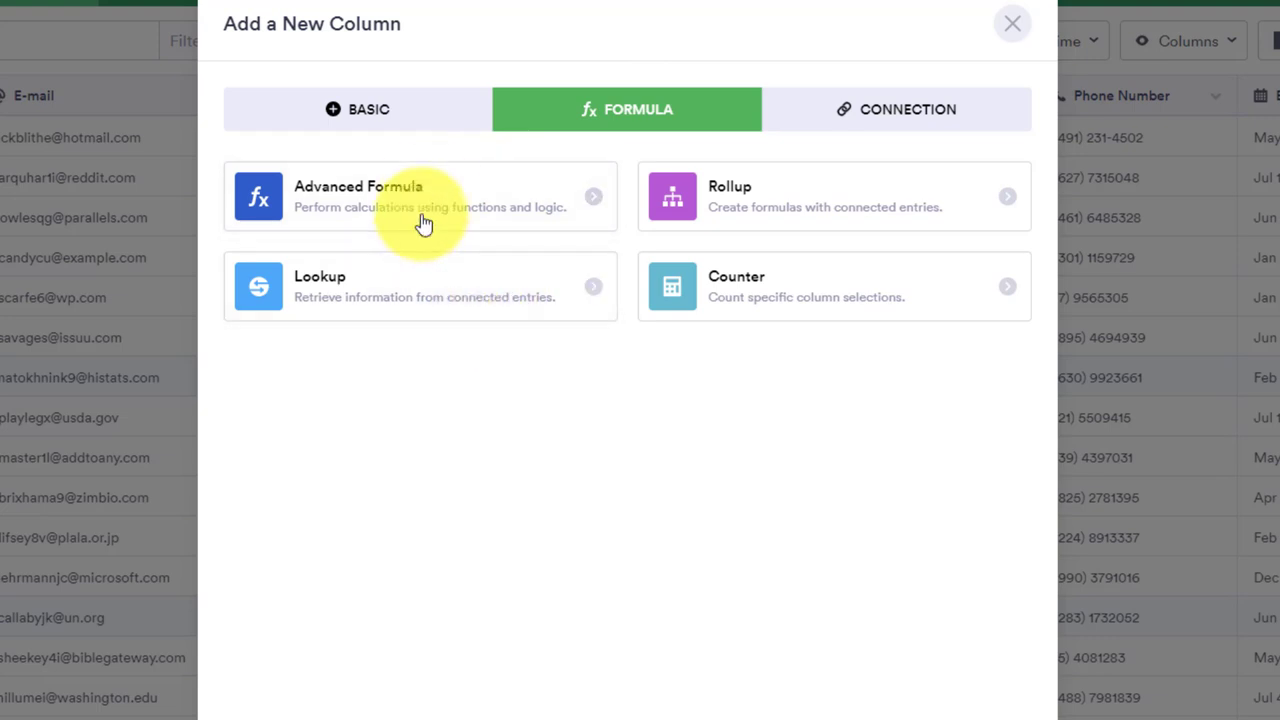
left_click(838, 112)
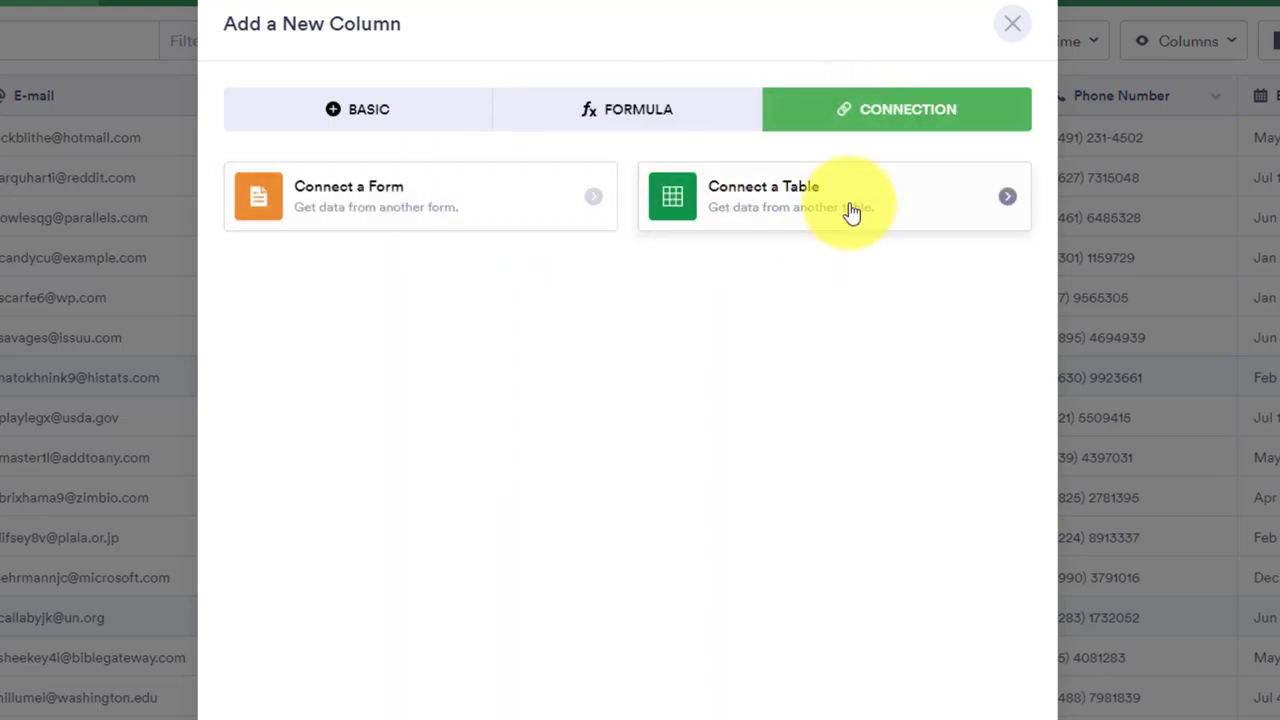
left_click(370, 115)
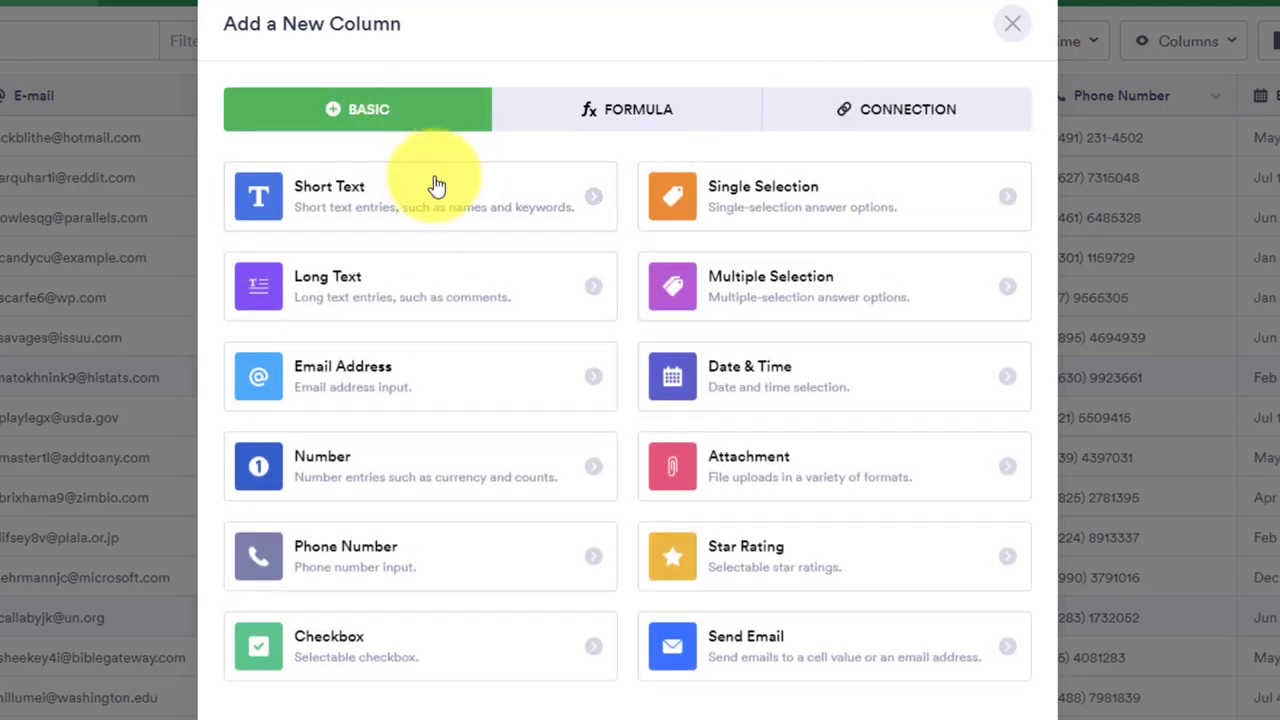
left_click(929, 203)
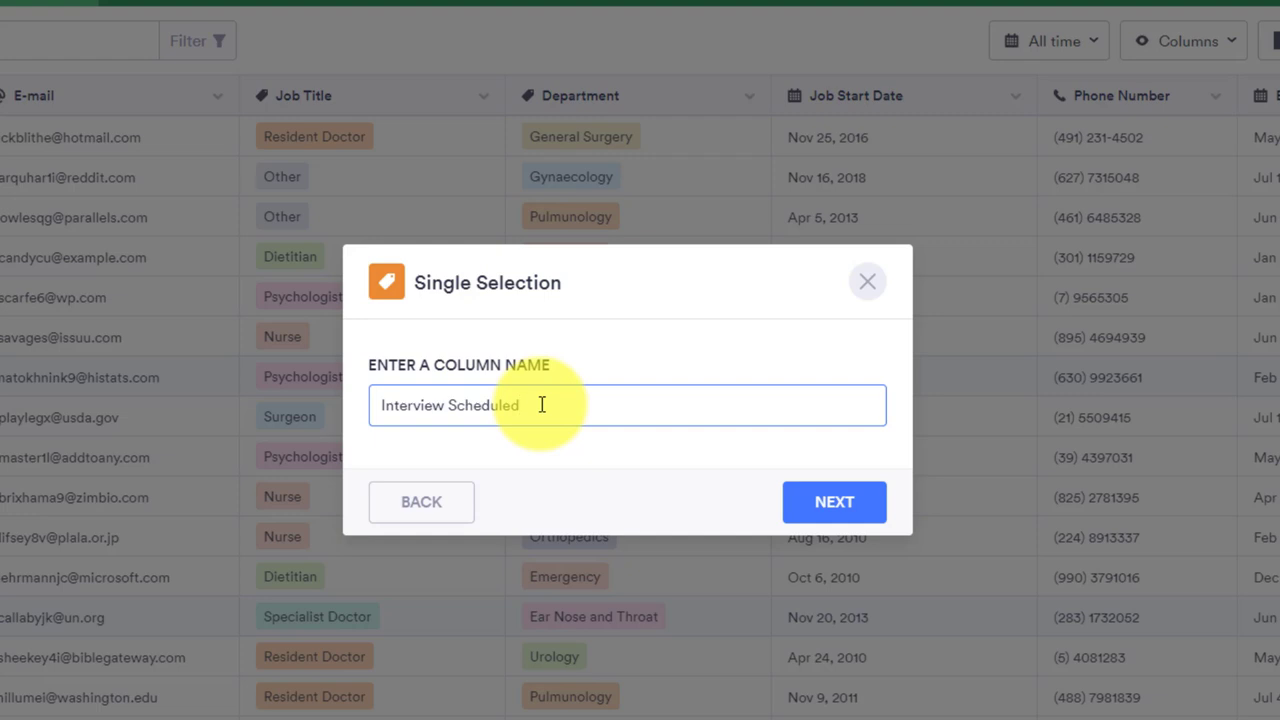
Step: Create the 'Interview Scheduled' column with Yes and No as its answer options
left_click(834, 502)
type("Yes")
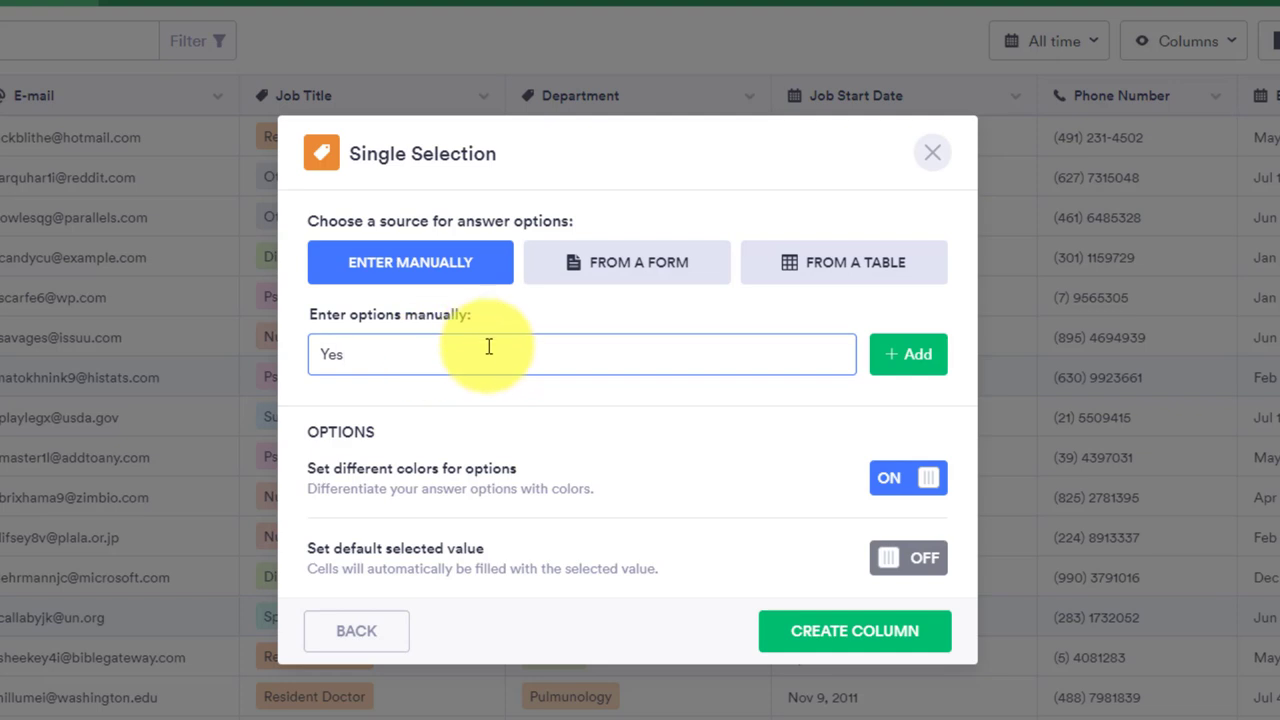
left_click(908, 354)
type("No")
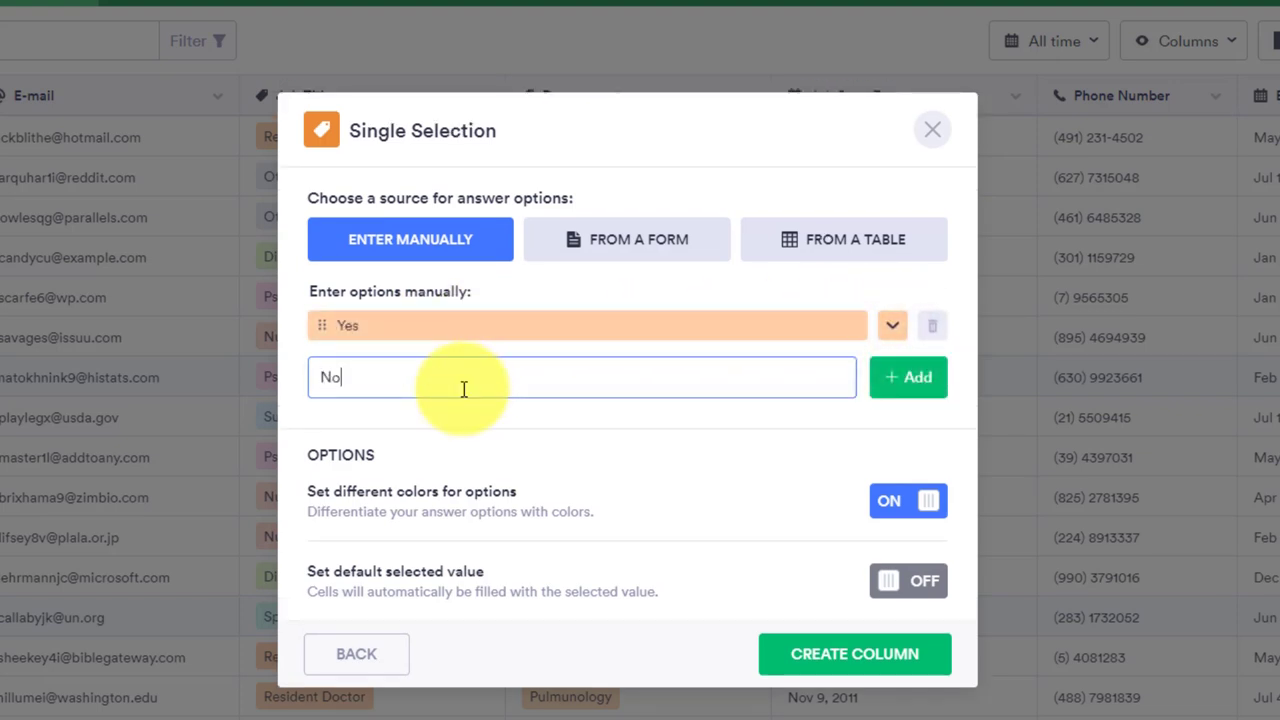
left_click(908, 377)
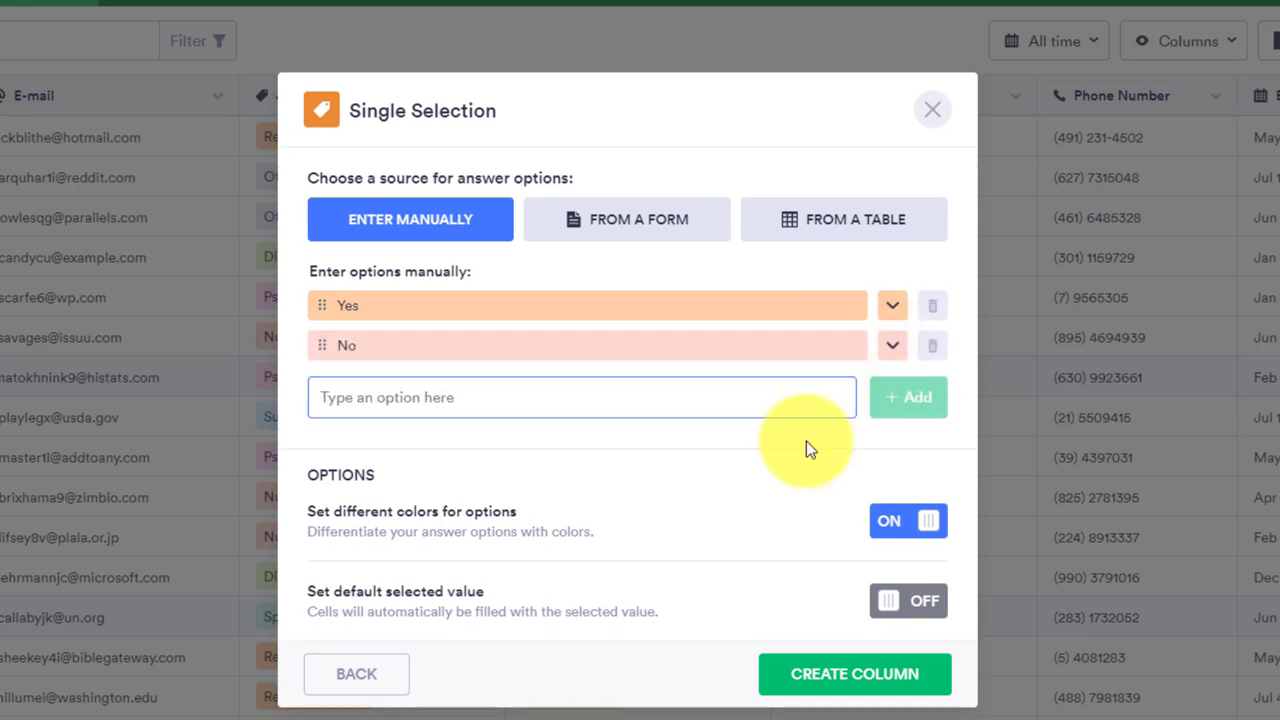
left_click(840, 673)
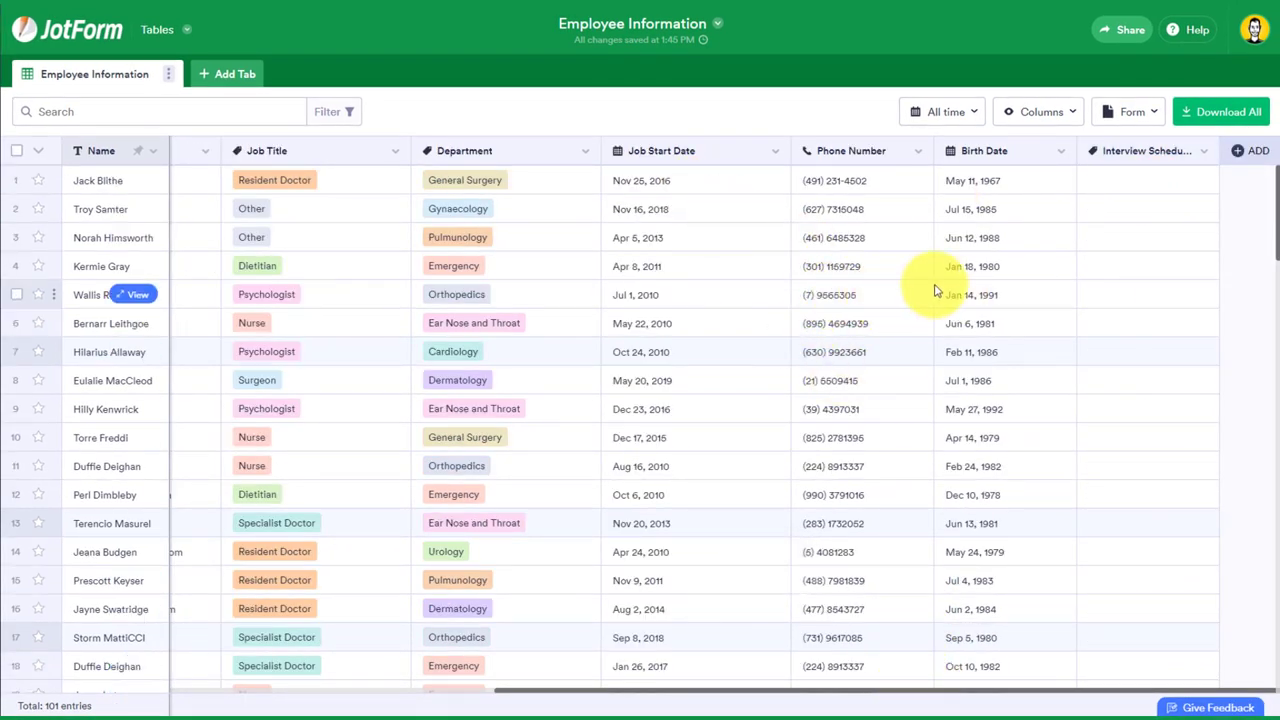
left_click(1130, 237)
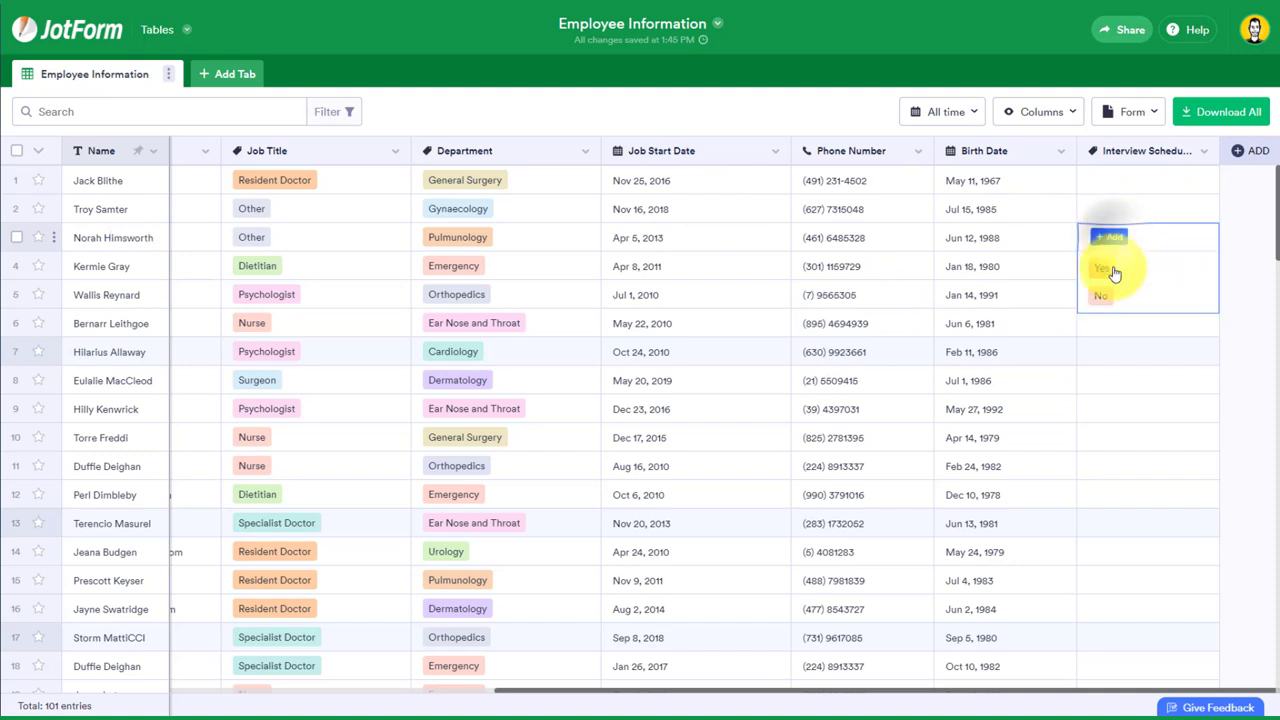
left_click(1103, 268)
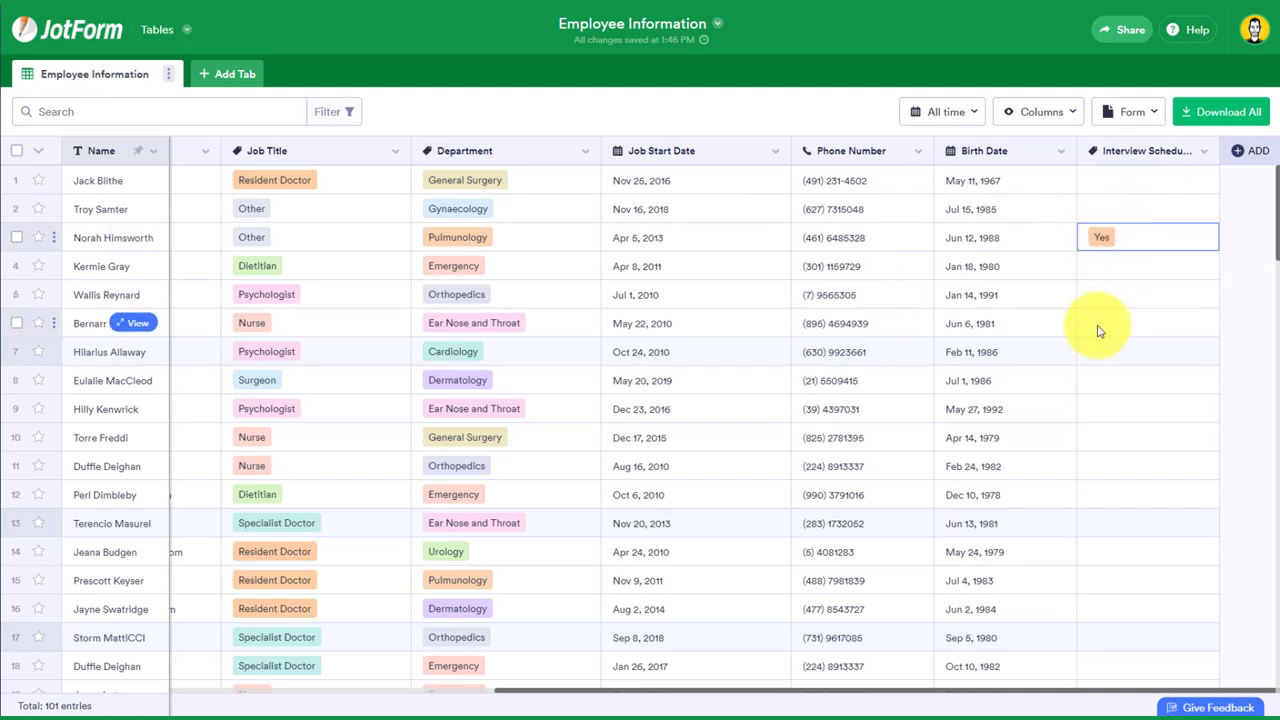
left_click(1108, 409)
left_click(1108, 440)
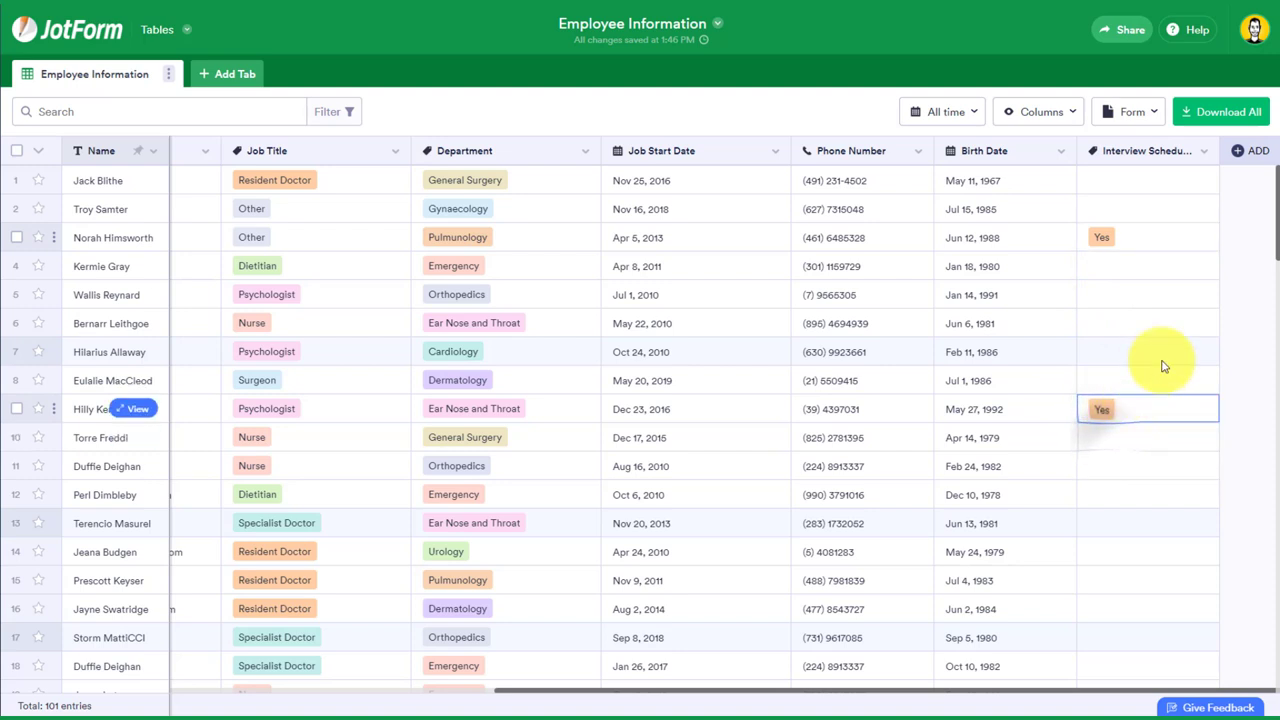
left_click(1114, 266)
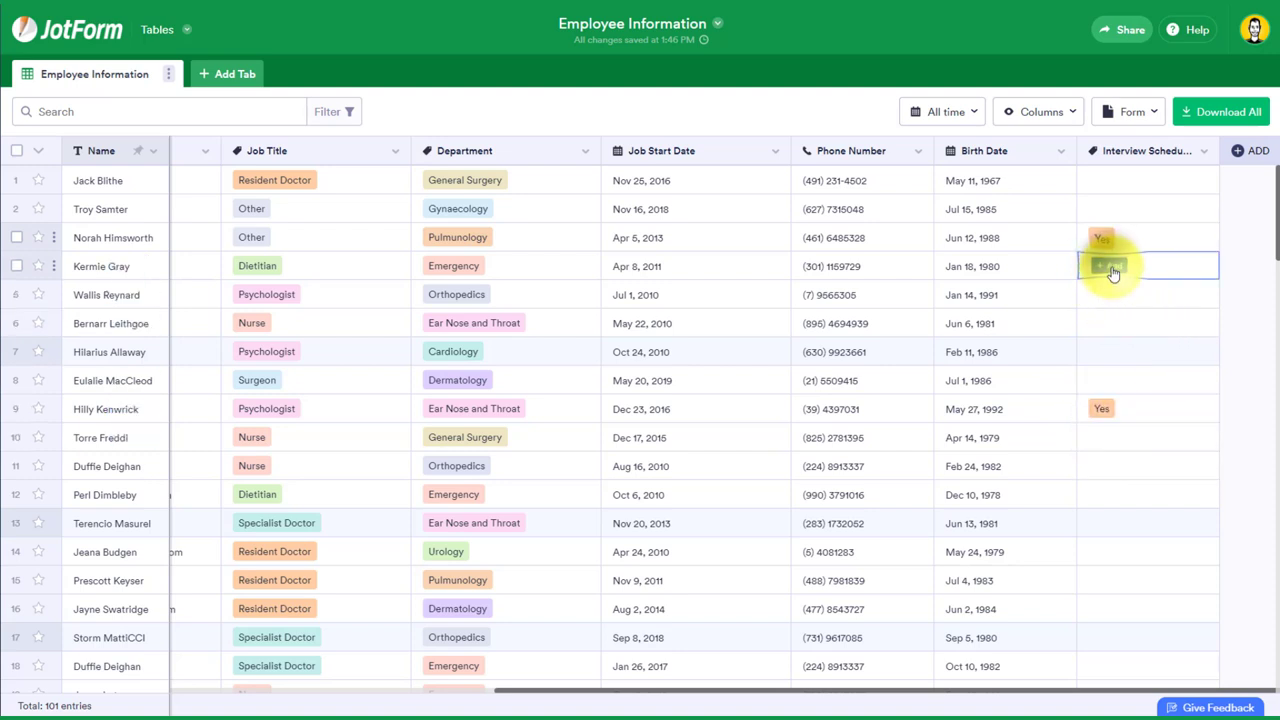
left_click(1108, 318)
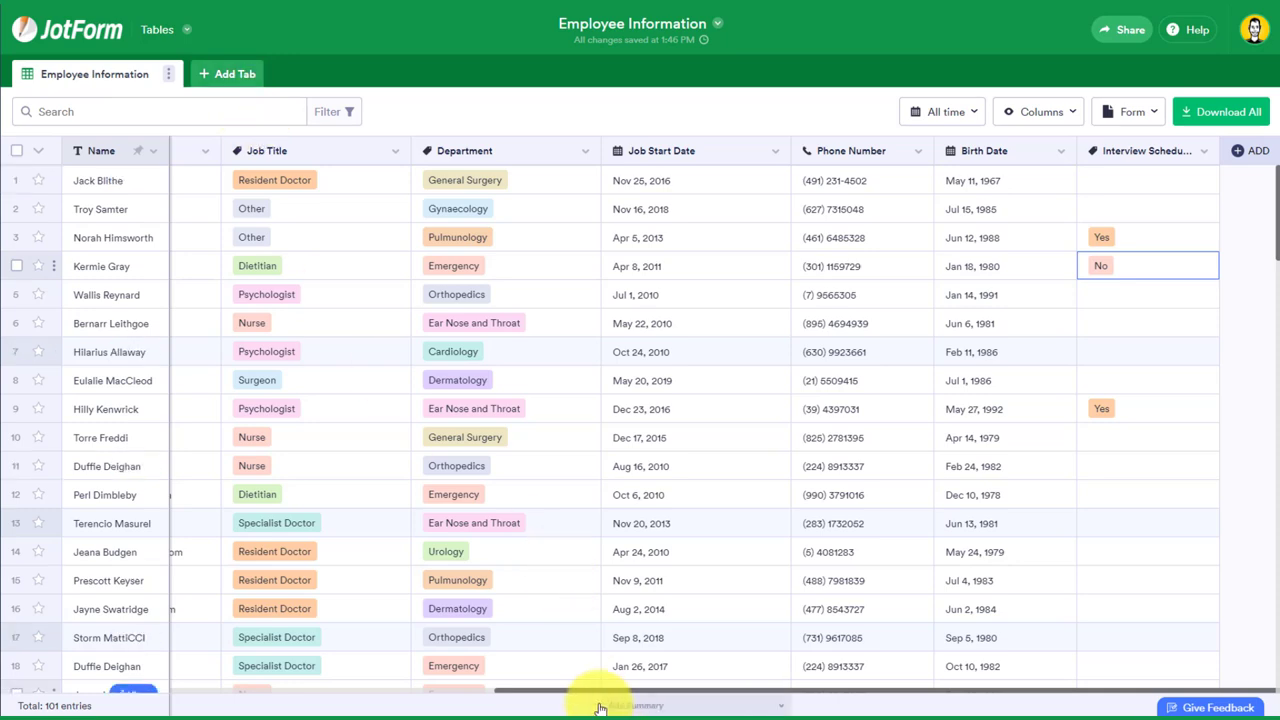
left_click_drag(600, 692, 360, 695)
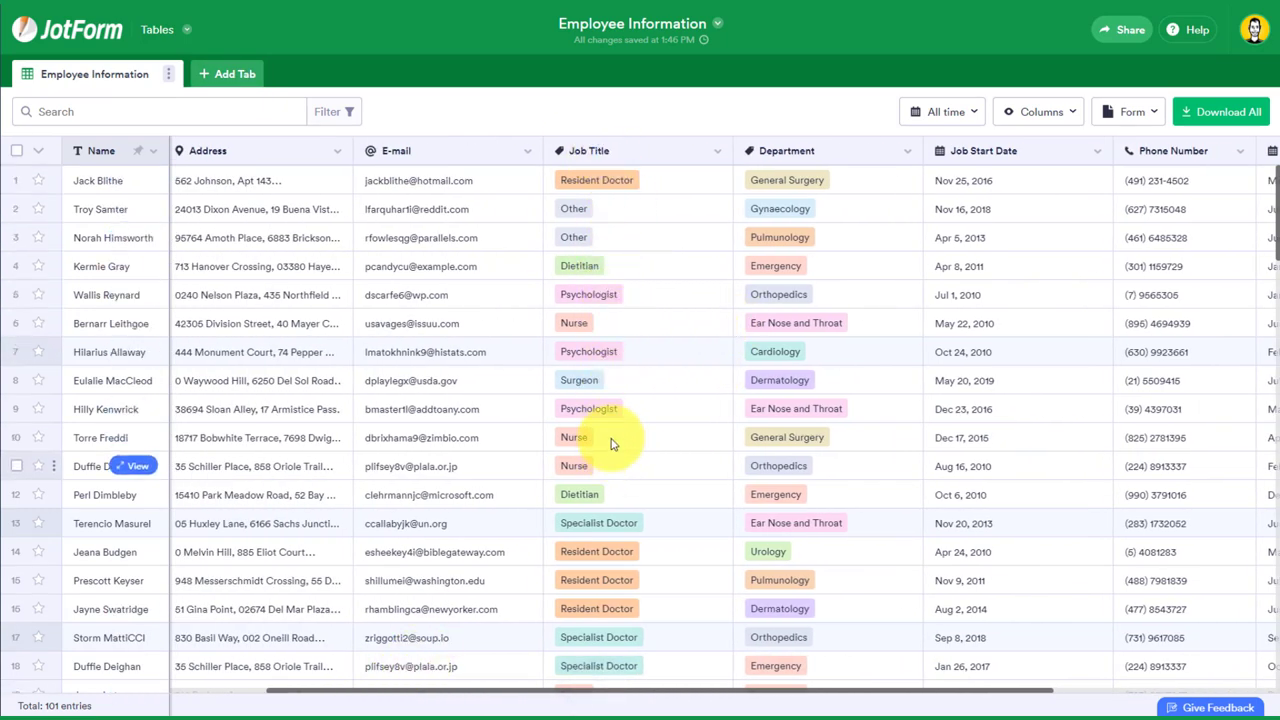
Step: Apply a Job Title includes Head Nurse filter, leaving 13 of 101 entries
left_click(336, 112)
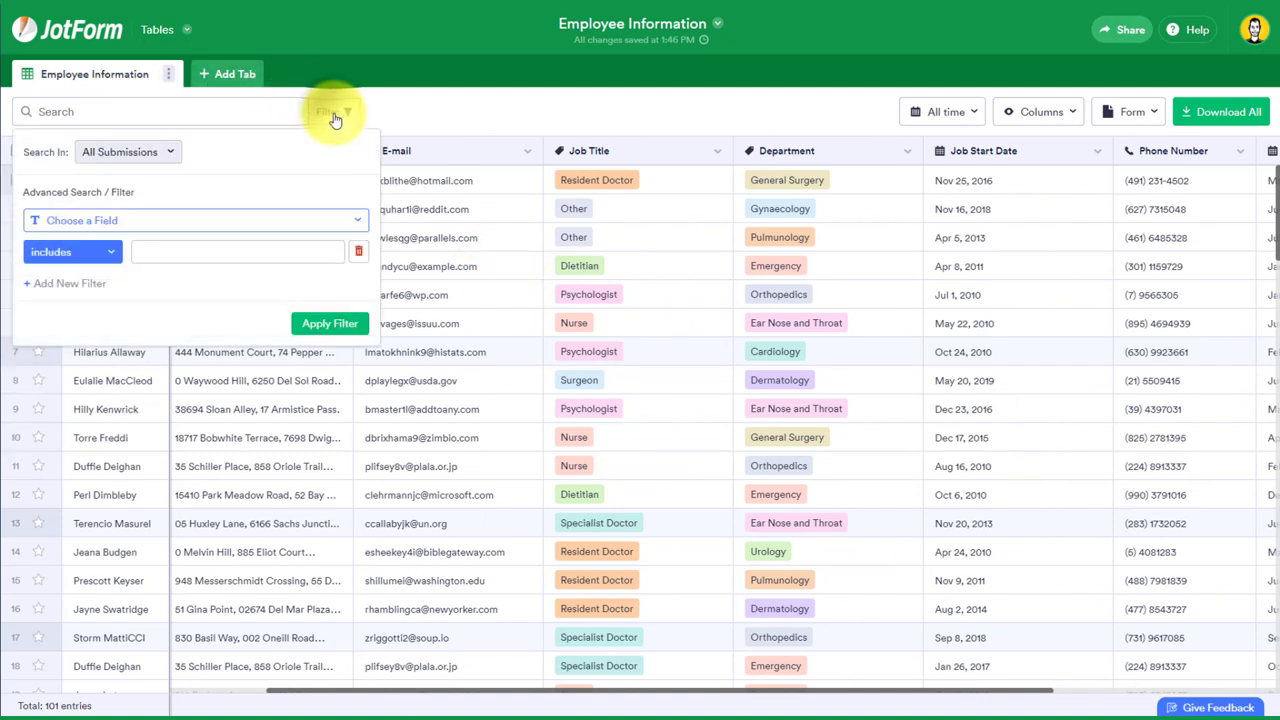
left_click(200, 220)
left_click(60, 339)
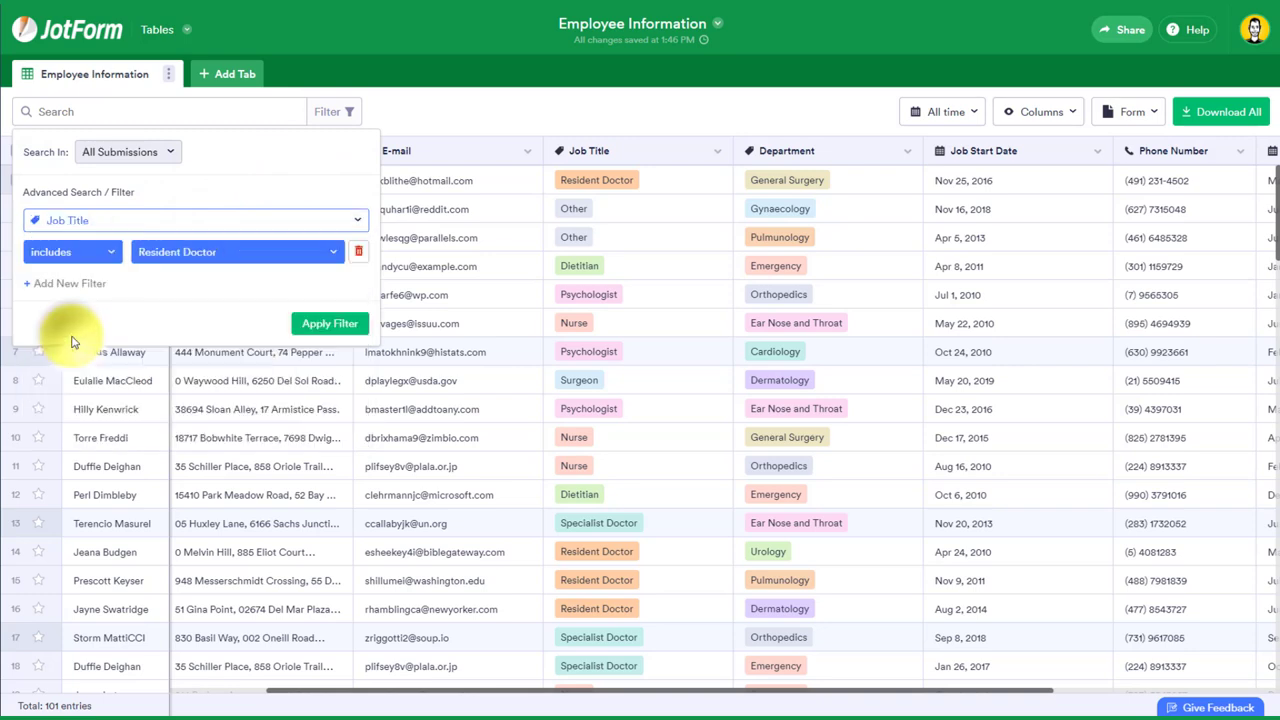
left_click(213, 252)
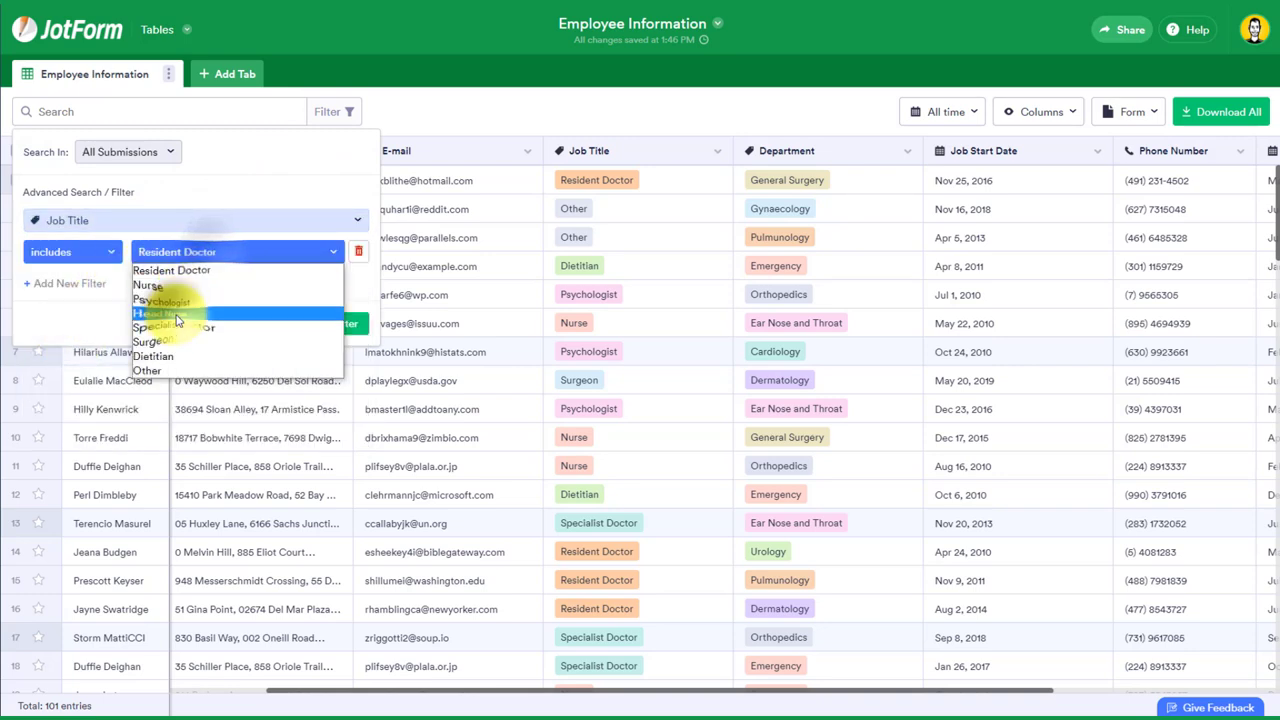
left_click(175, 300)
left_click(328, 323)
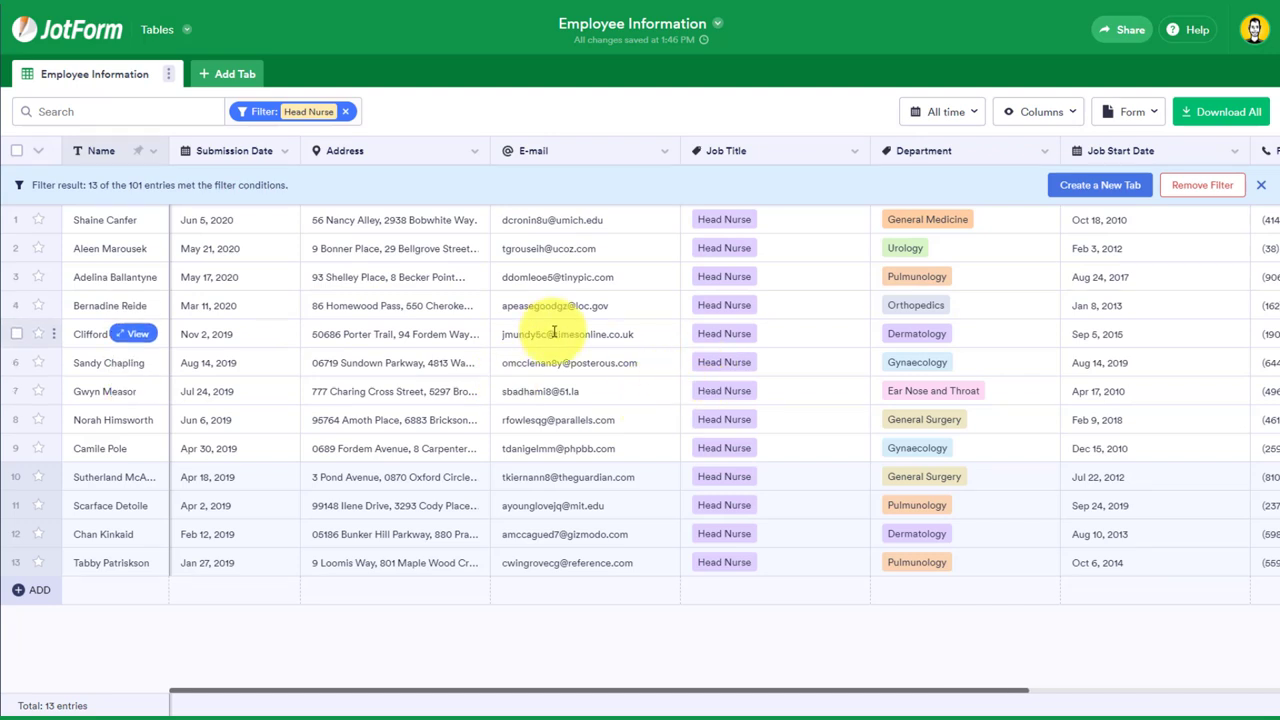
mouse_move(115, 219)
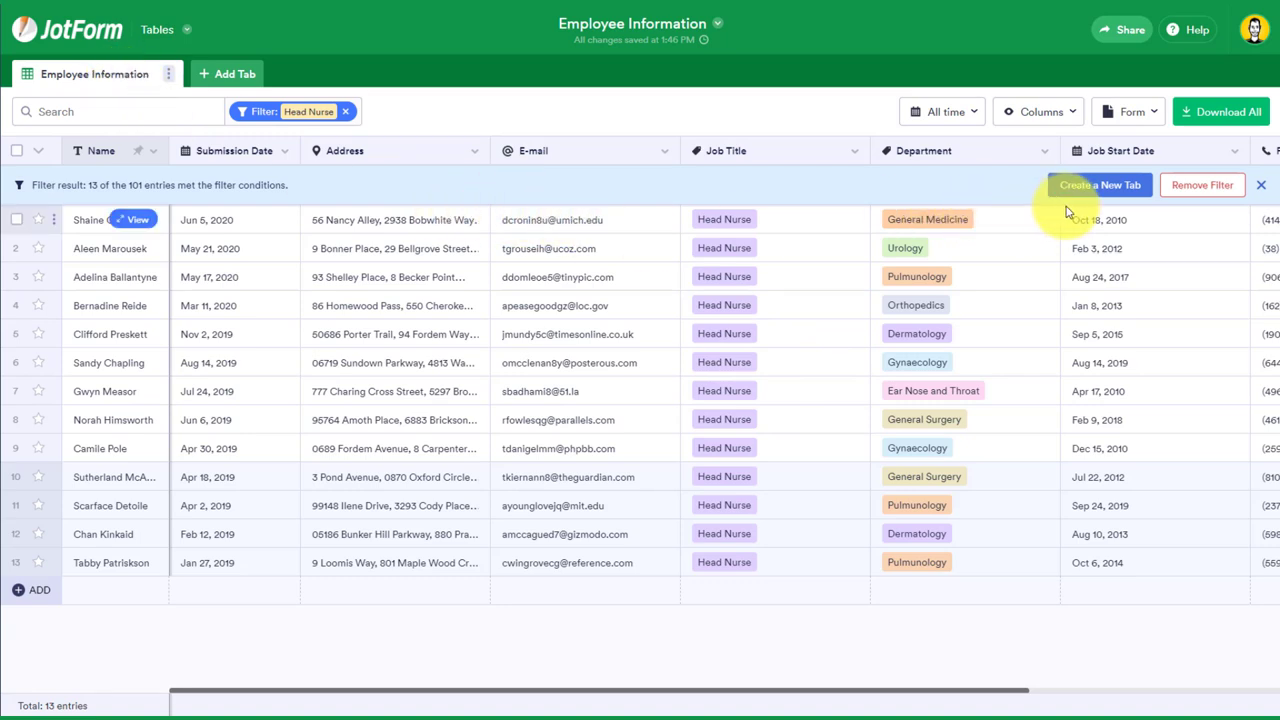
Step: Create a new tab named 'Head Nurse' from the 13 filtered entries
left_click(1100, 185)
type("Head Nurse")
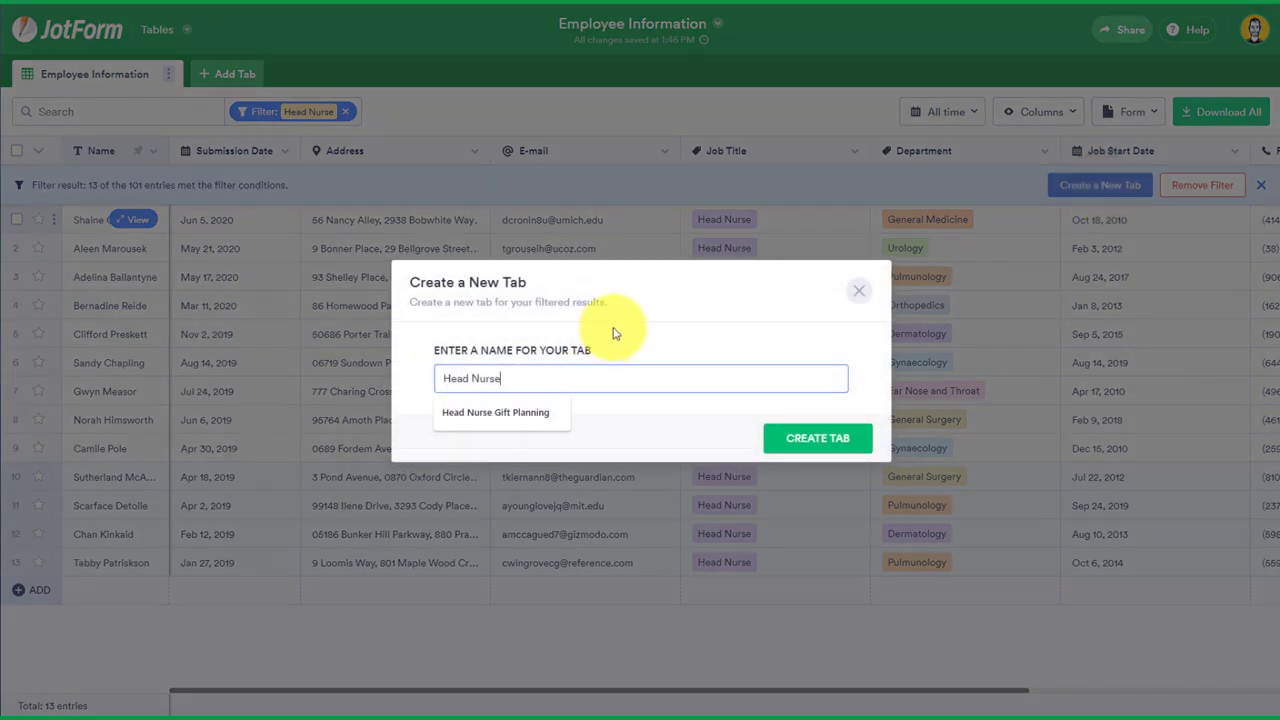
left_click(817, 438)
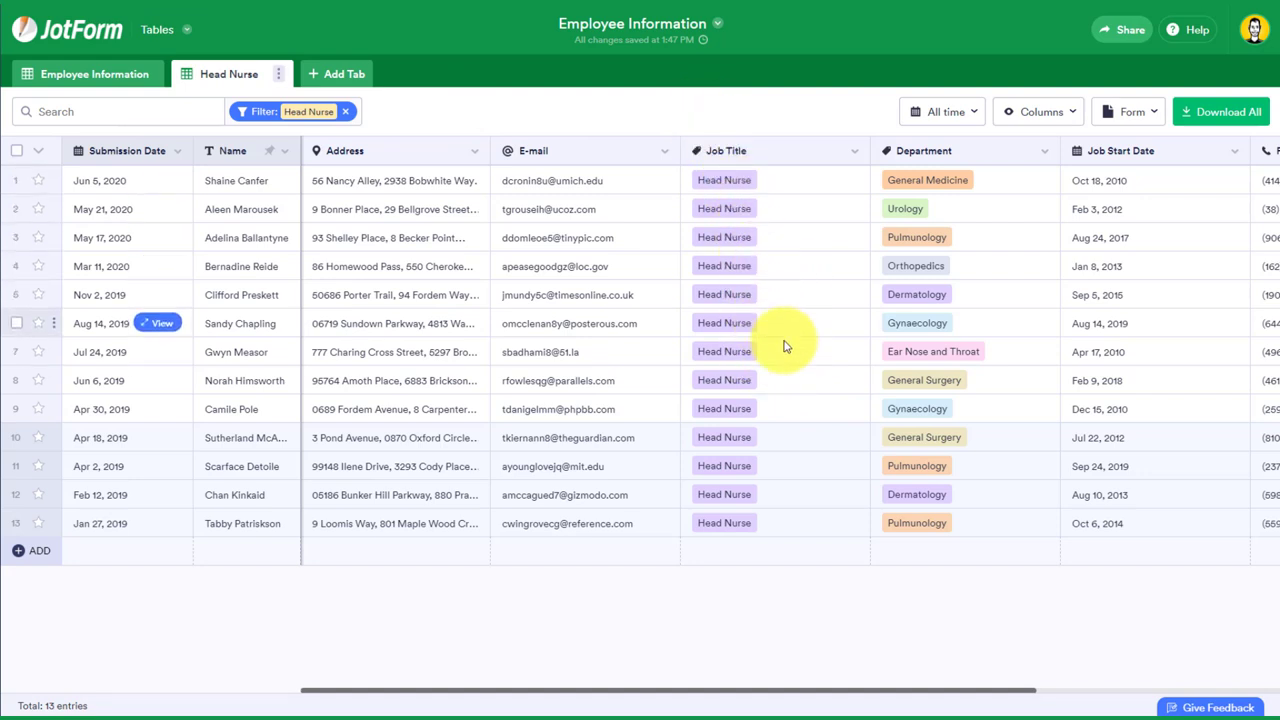
Step: Remove the Head Nurse filter from Employee Information and confirm the Head Nurse tab keeps 13 rows
left_click(82, 78)
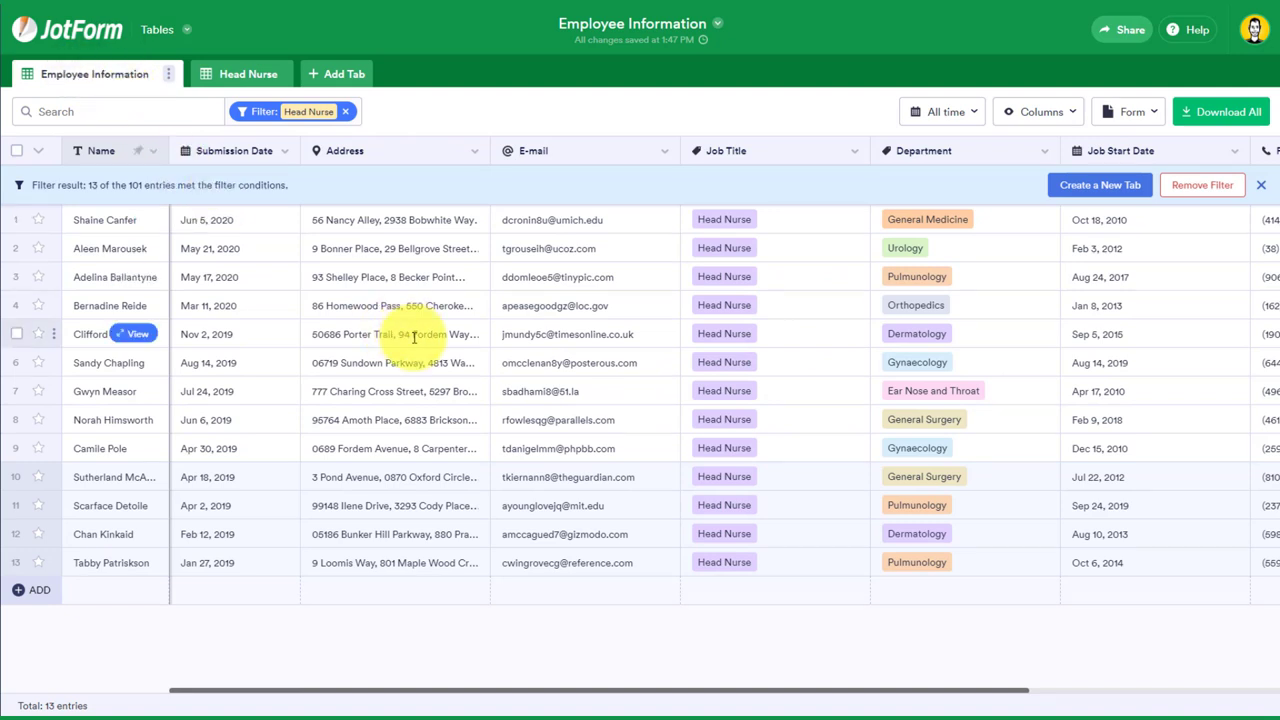
left_click(235, 74)
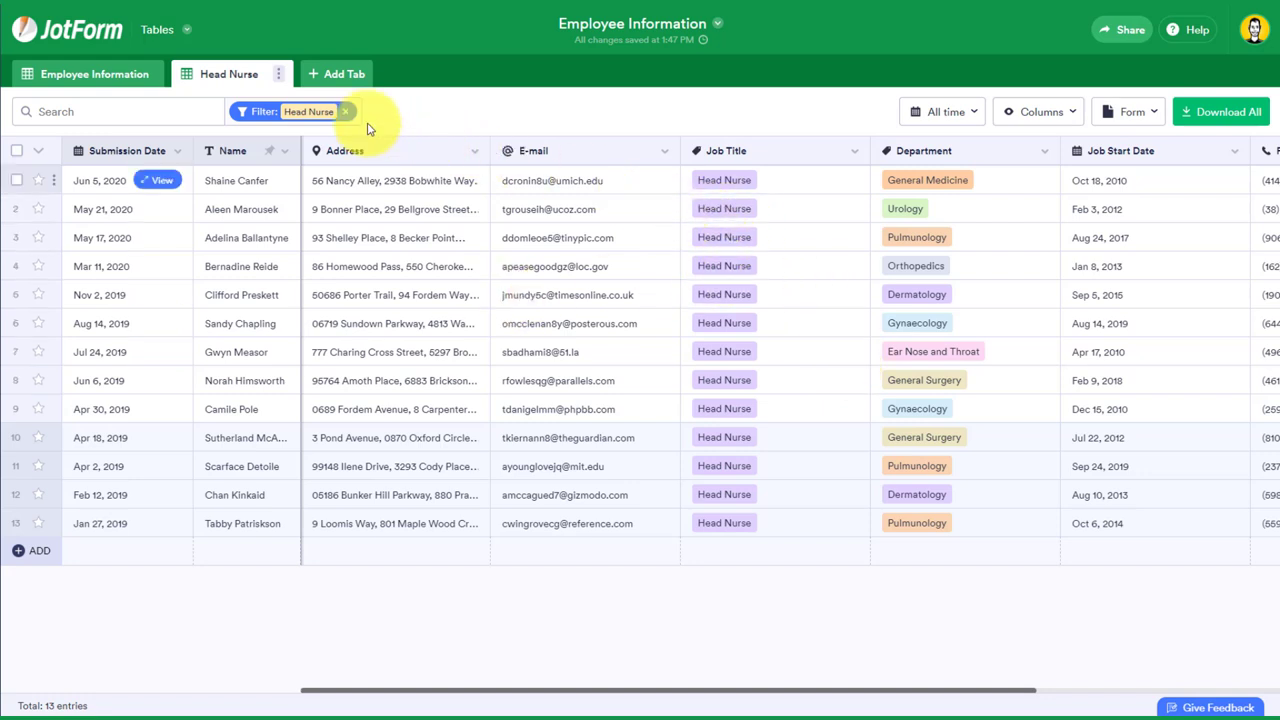
left_click(90, 74)
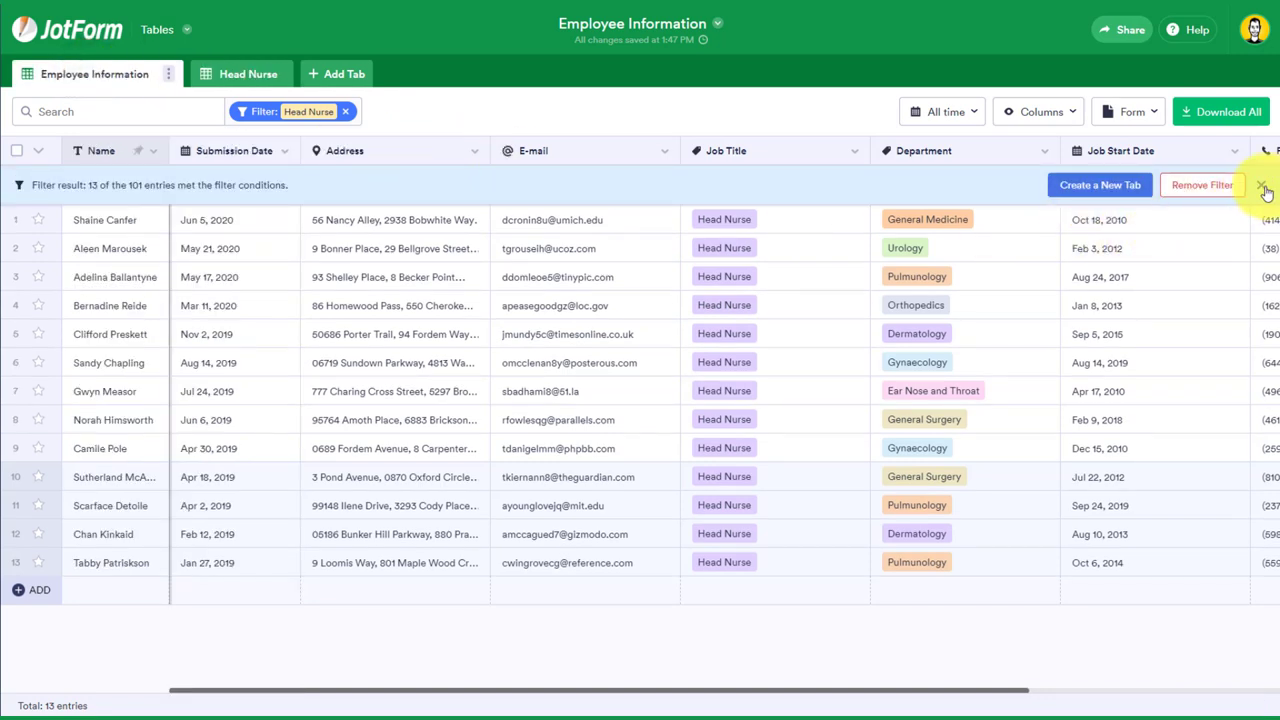
left_click(1203, 185)
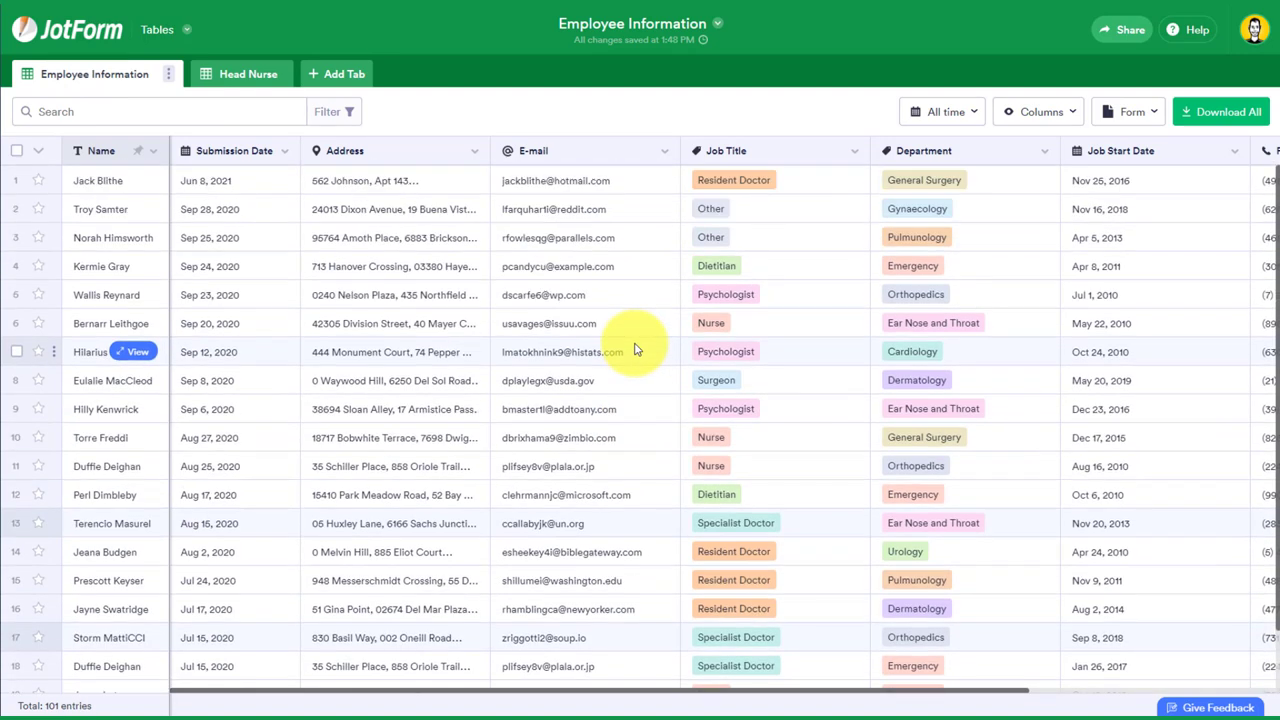
left_click(240, 74)
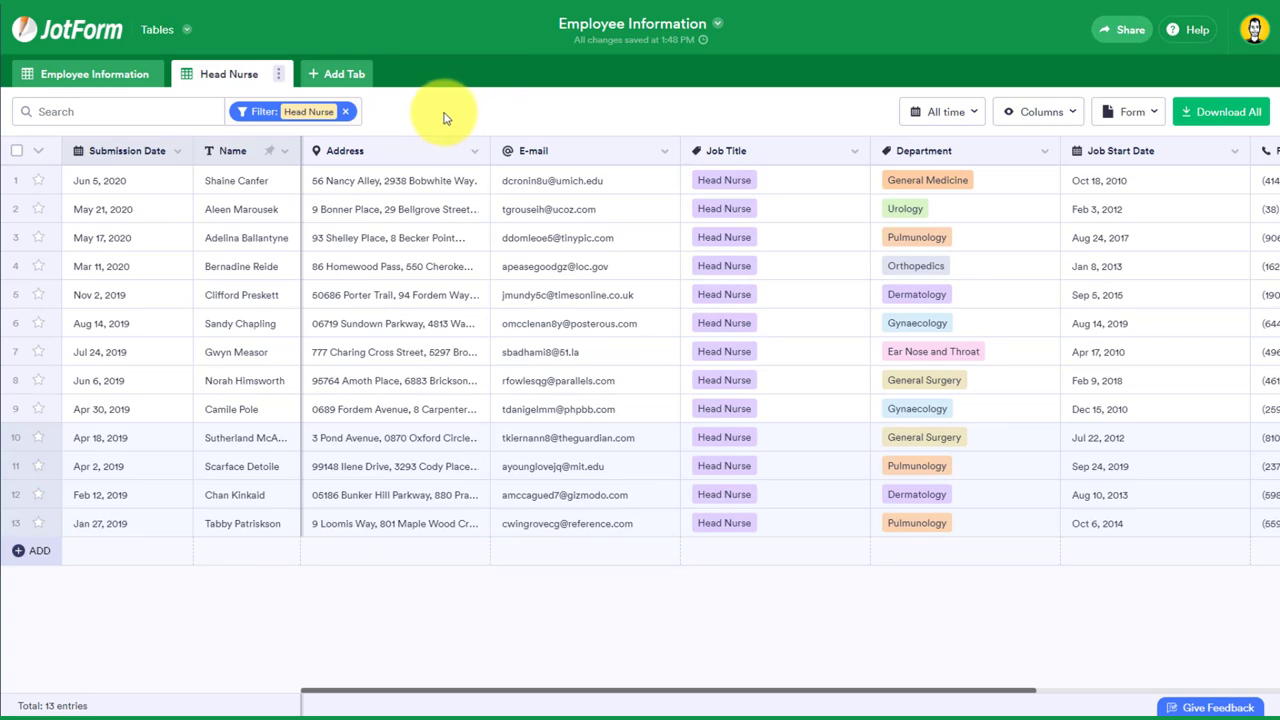
mouse_move(396, 180)
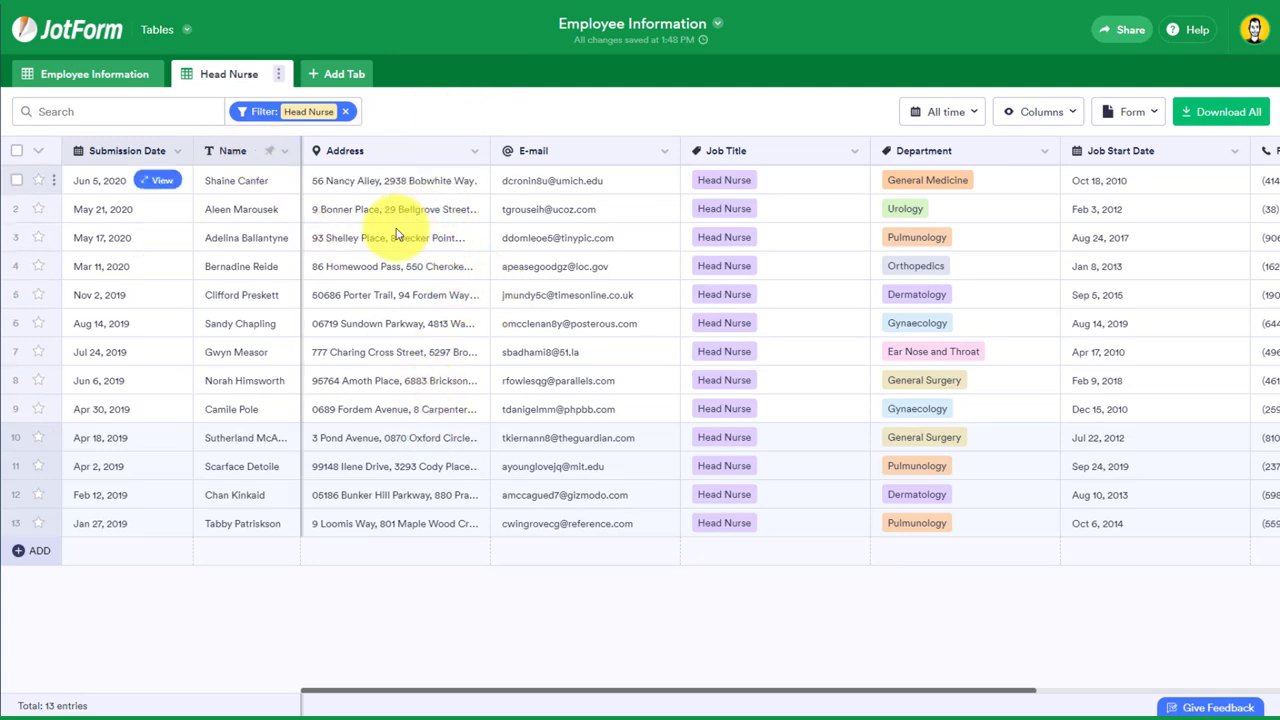
left_click(122, 77)
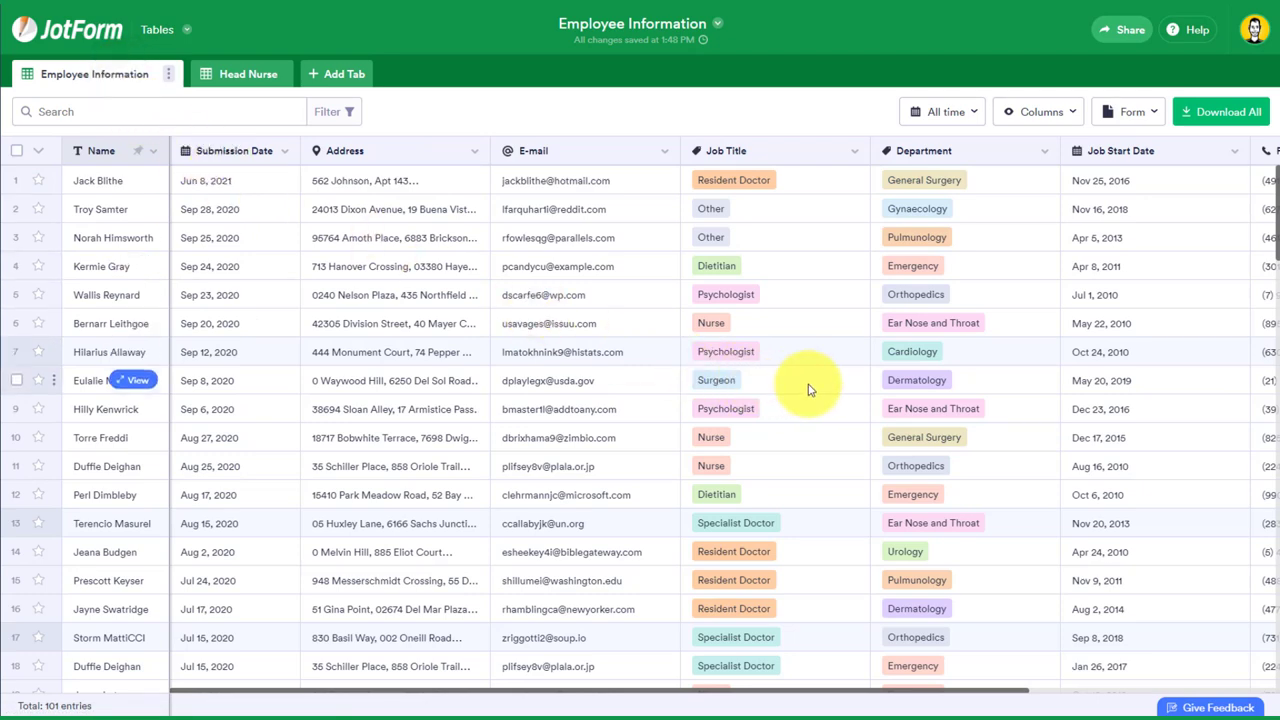
scroll(830, 412, "down", 5)
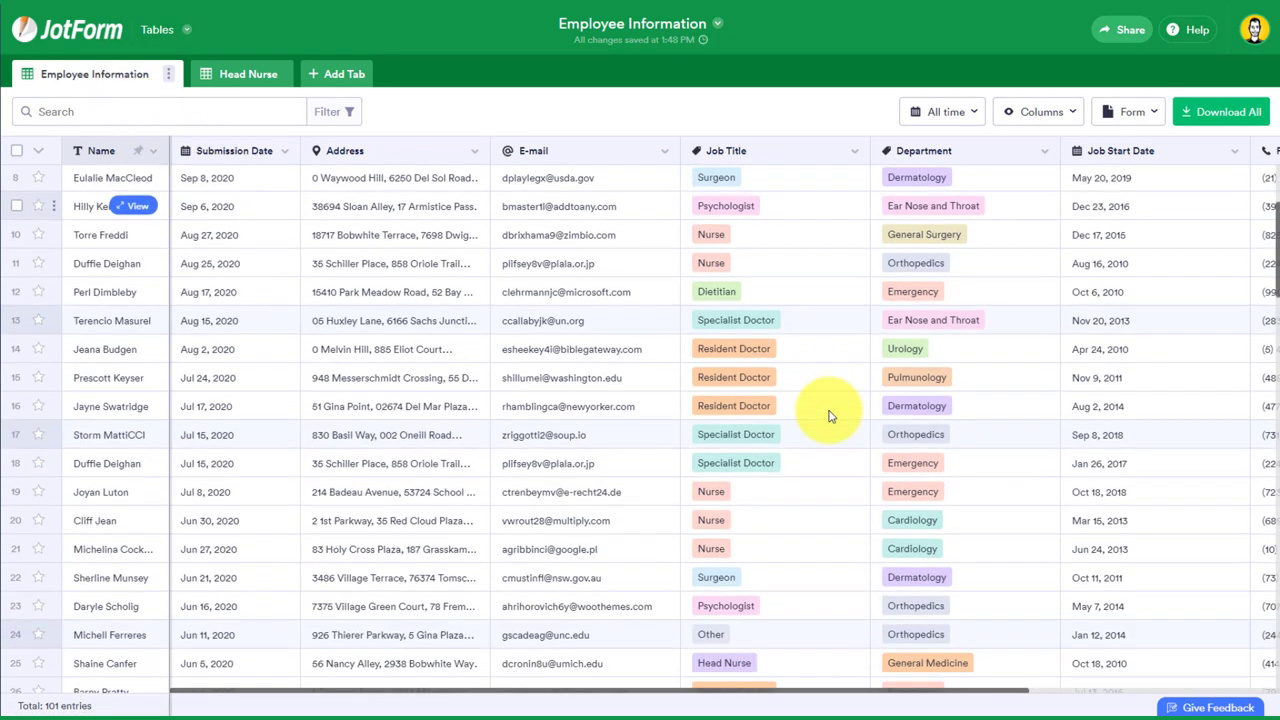
scroll(830, 412, "down", 5)
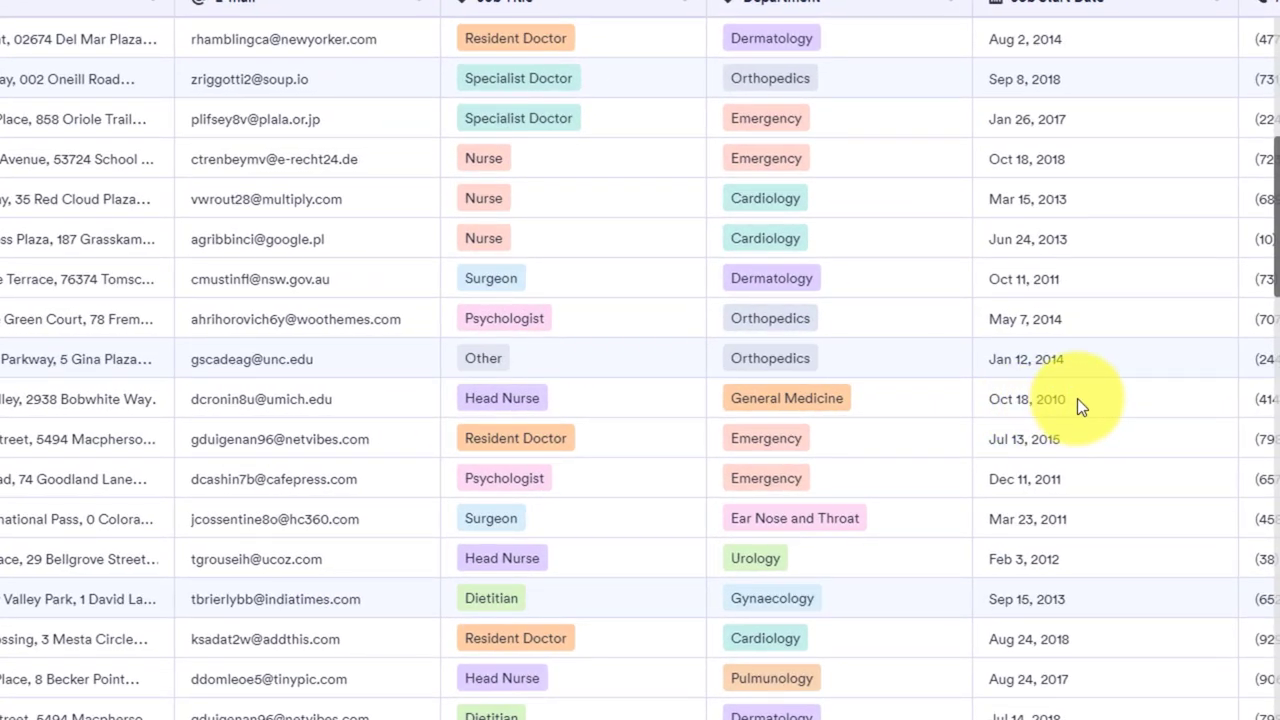
double_click(1078, 398)
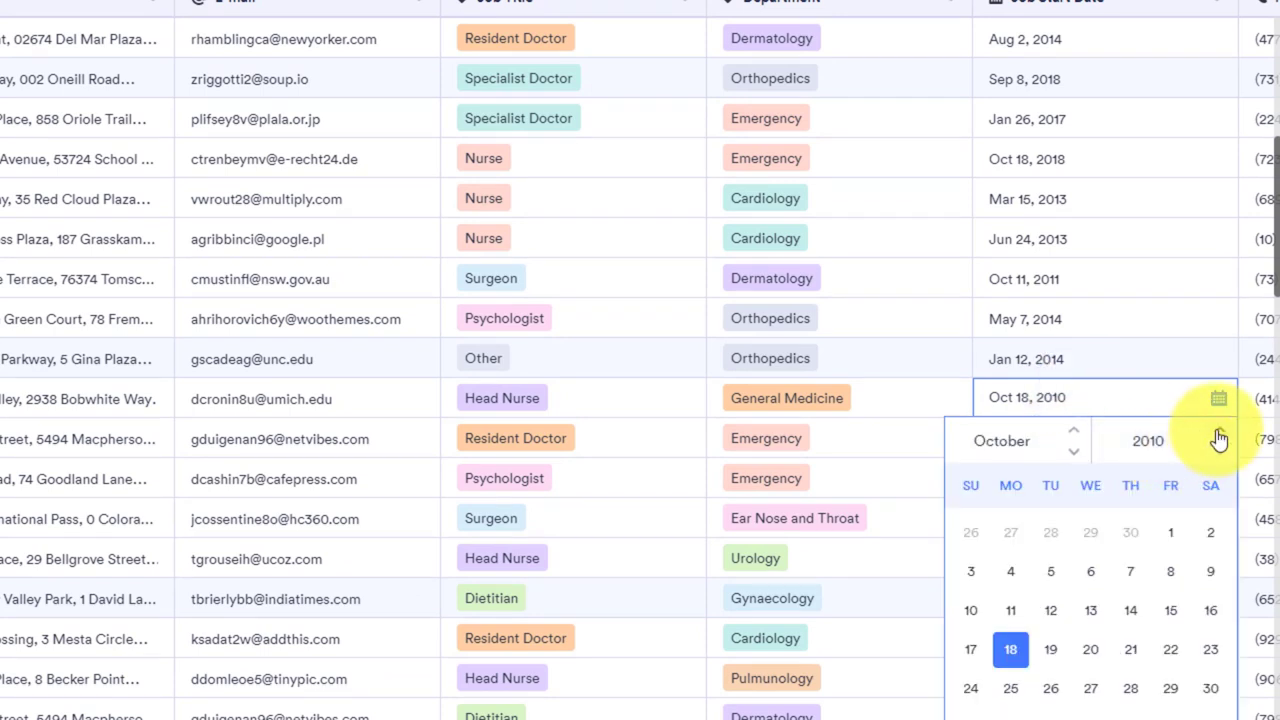
left_click(1220, 430)
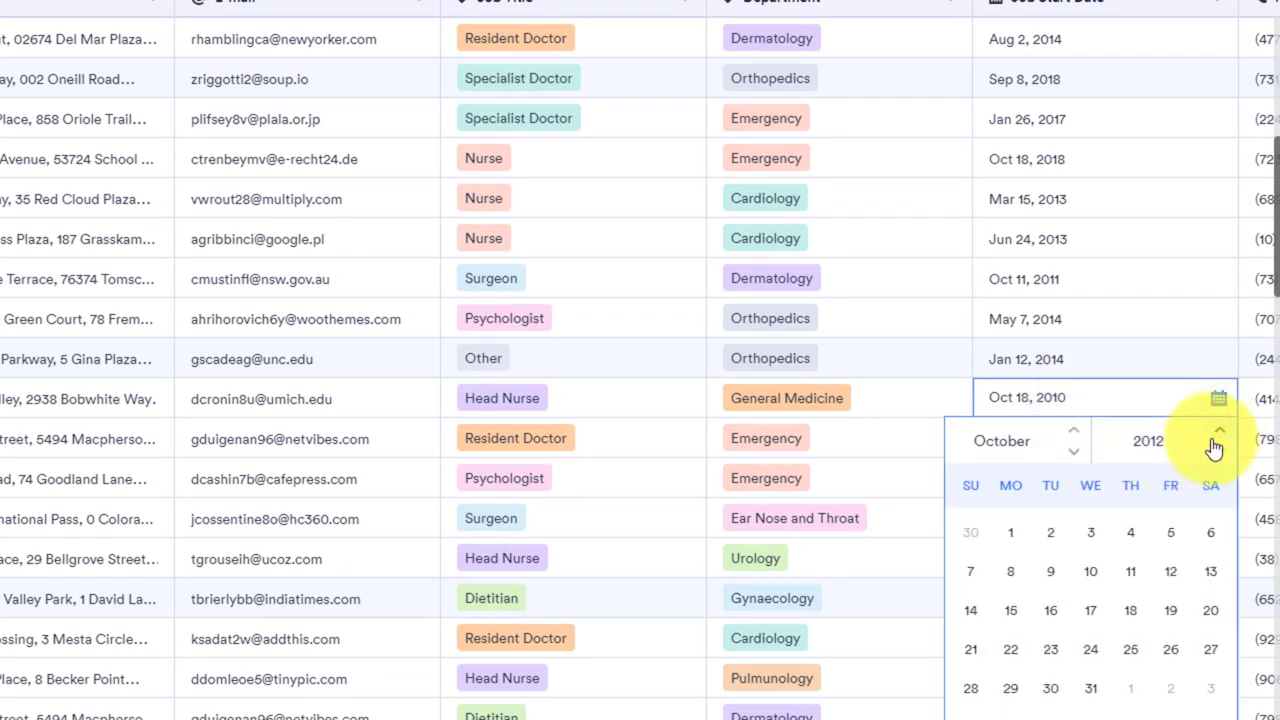
left_click(1131, 610)
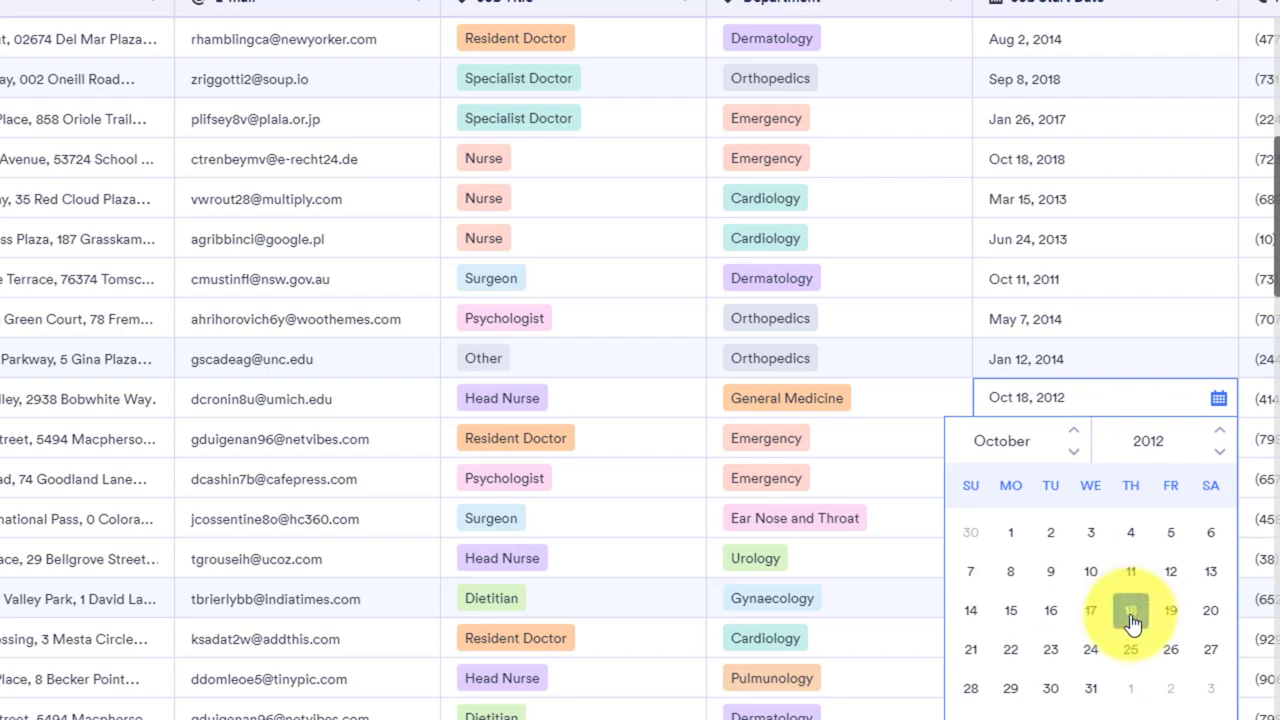
left_click(1165, 358)
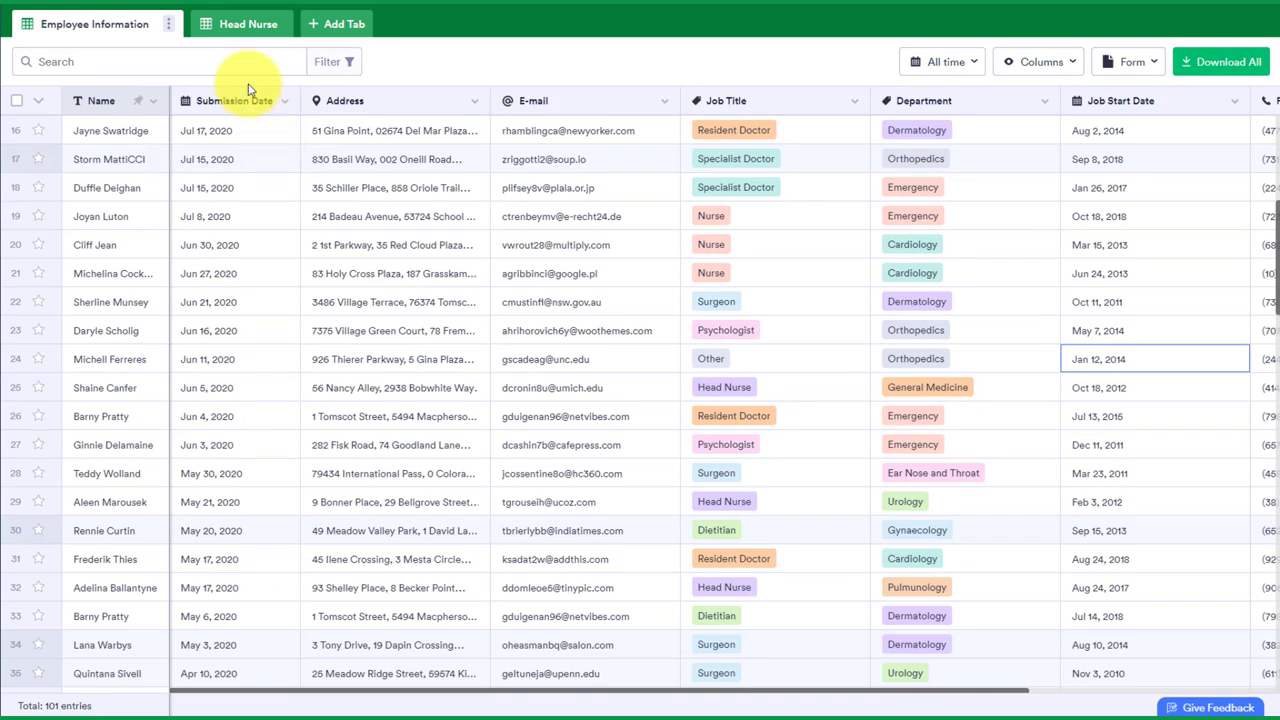
left_click(240, 24)
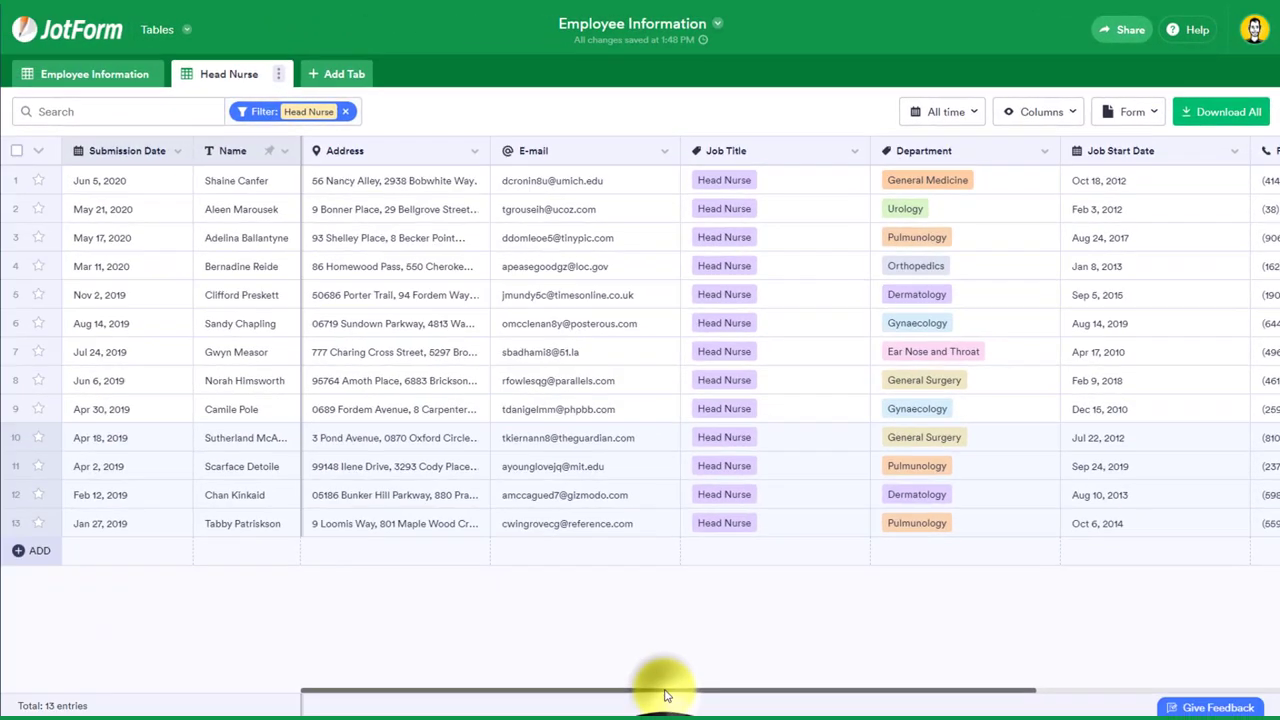
left_click_drag(654, 686, 1085, 686)
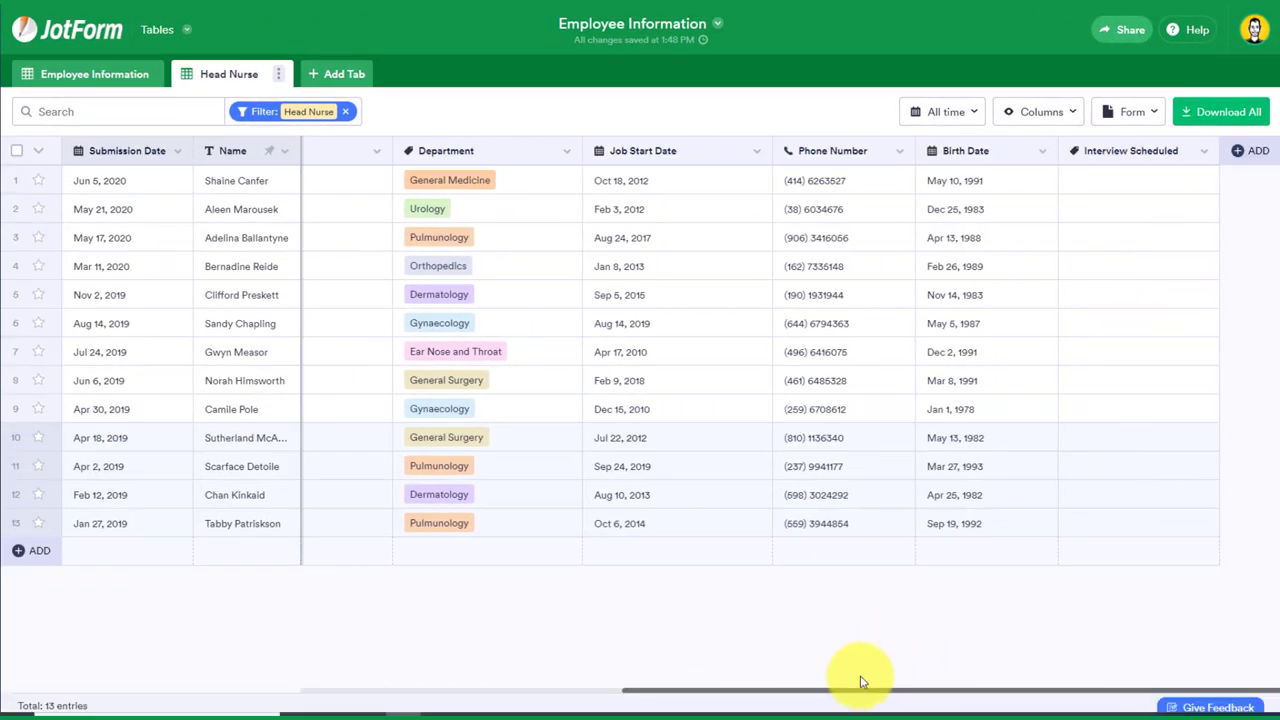
left_click_drag(862, 690, 640, 692)
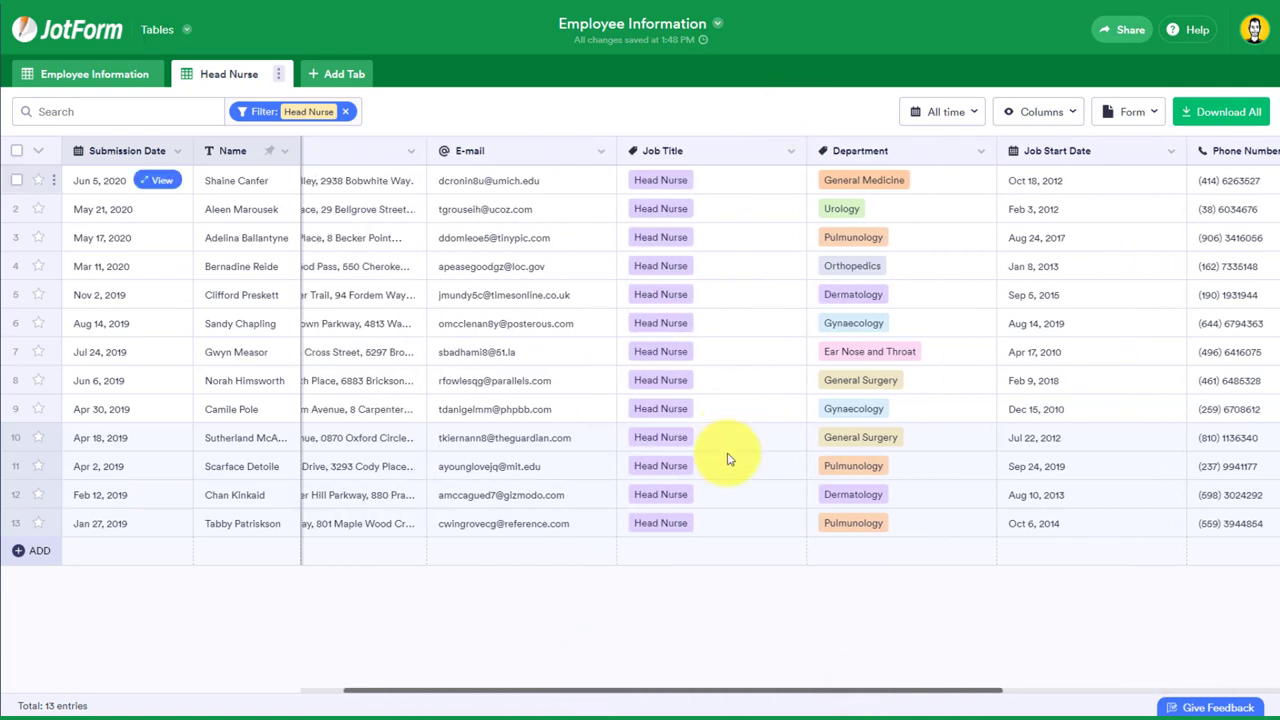
left_click_drag(748, 692, 1010, 660)
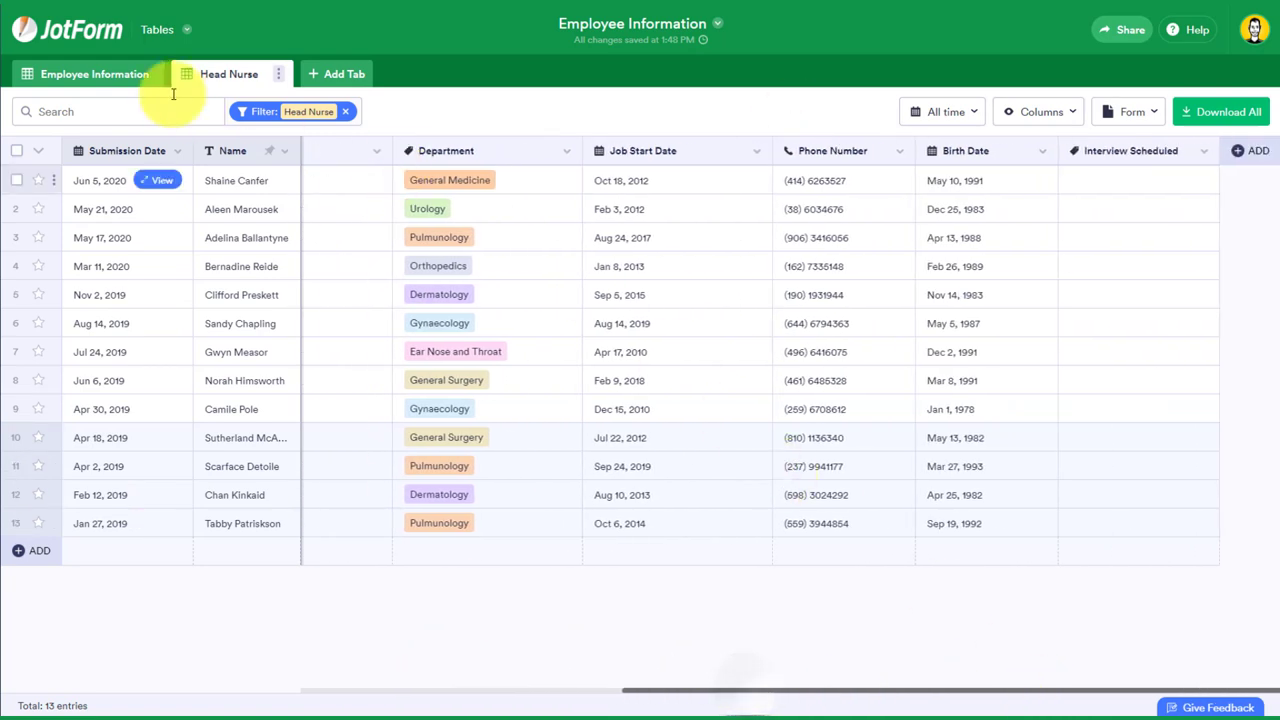
left_click(84, 74)
scroll(668, 337, "down", 3)
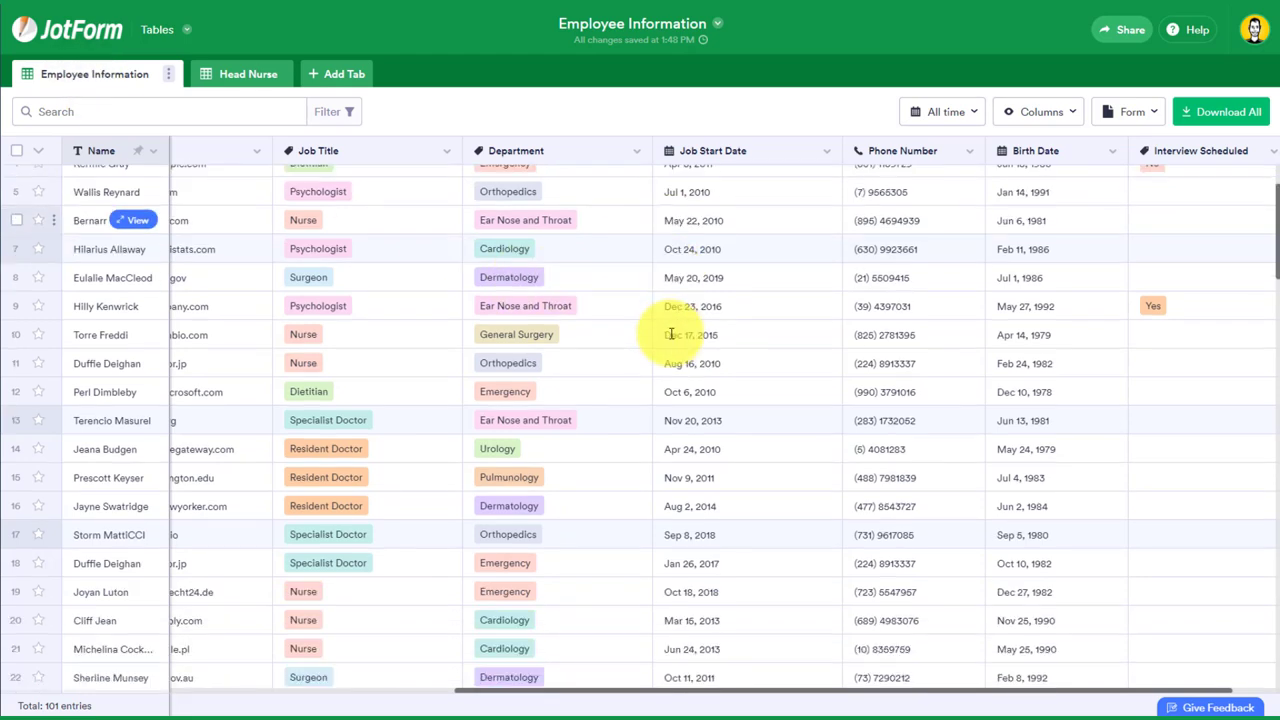
scroll(668, 337, "down", 3)
scroll(668, 337, "up", 6)
left_click(240, 73)
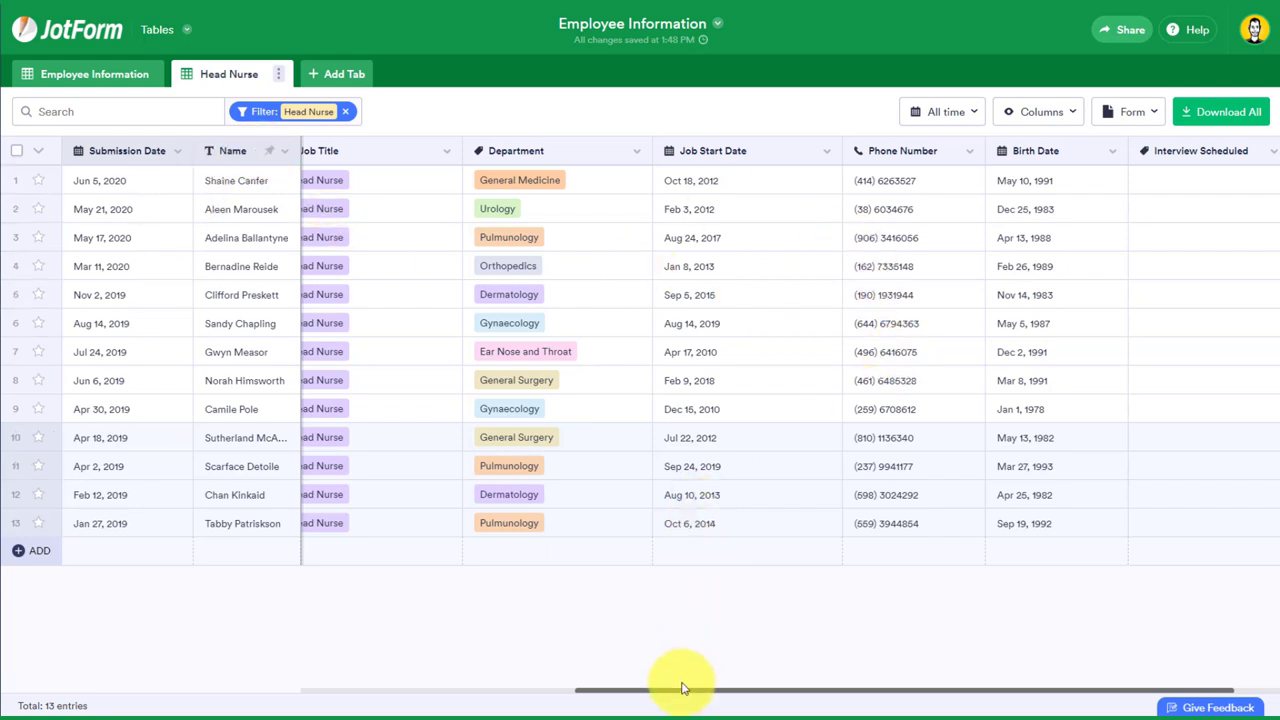
left_click_drag(683, 693, 520, 693)
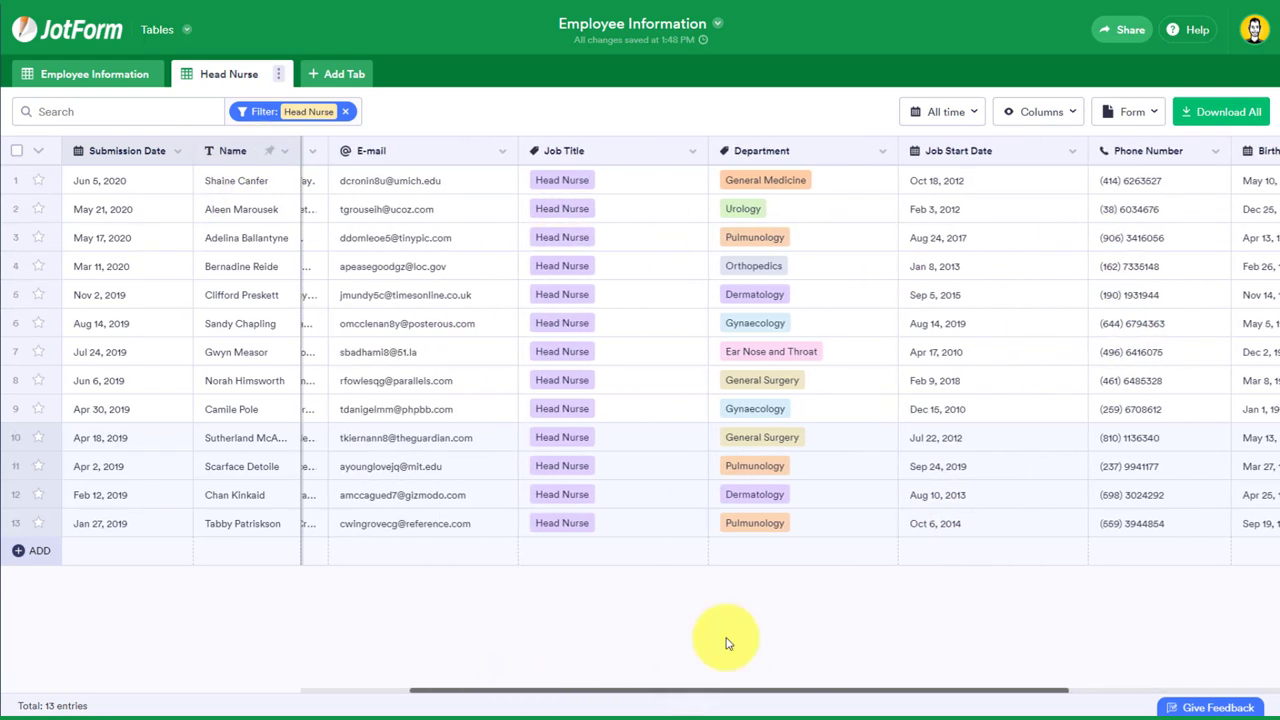
left_click_drag(855, 693, 990, 693)
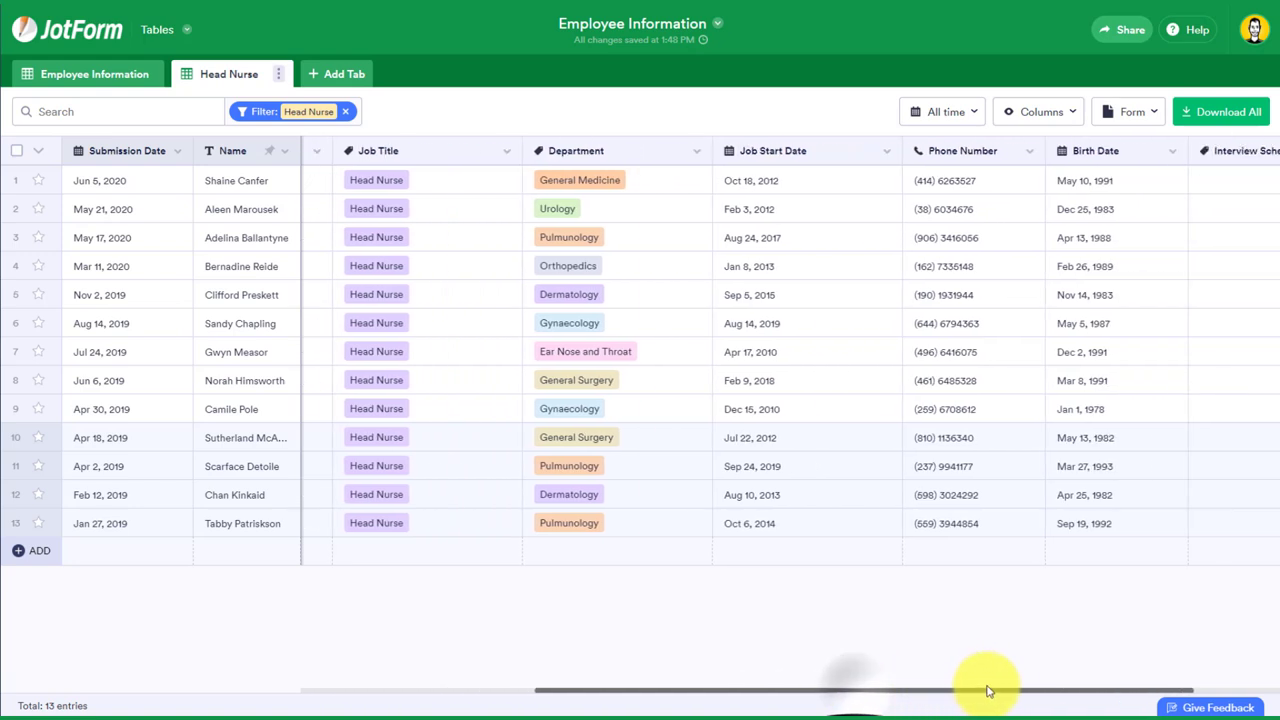
Step: Hide the Job Start Date, Phone Number and Birth Date columns, keeping 13 Head Nurse entries
left_click(857, 152)
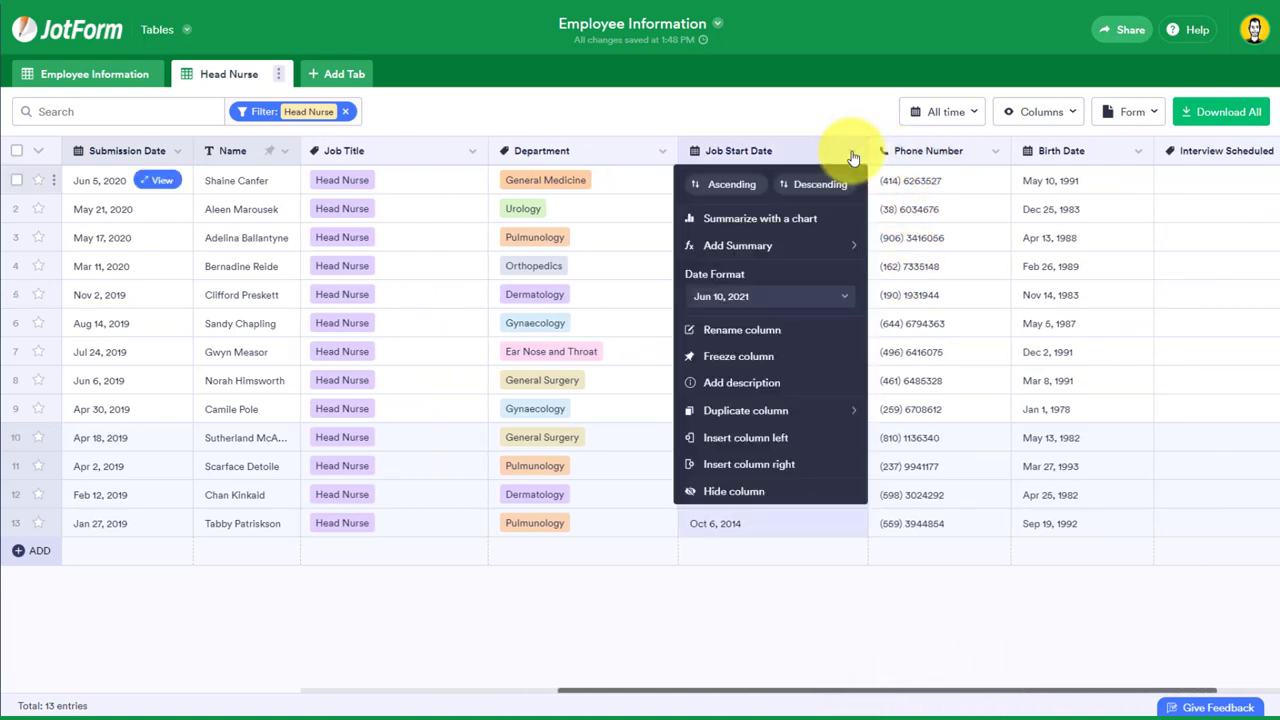
left_click(735, 491)
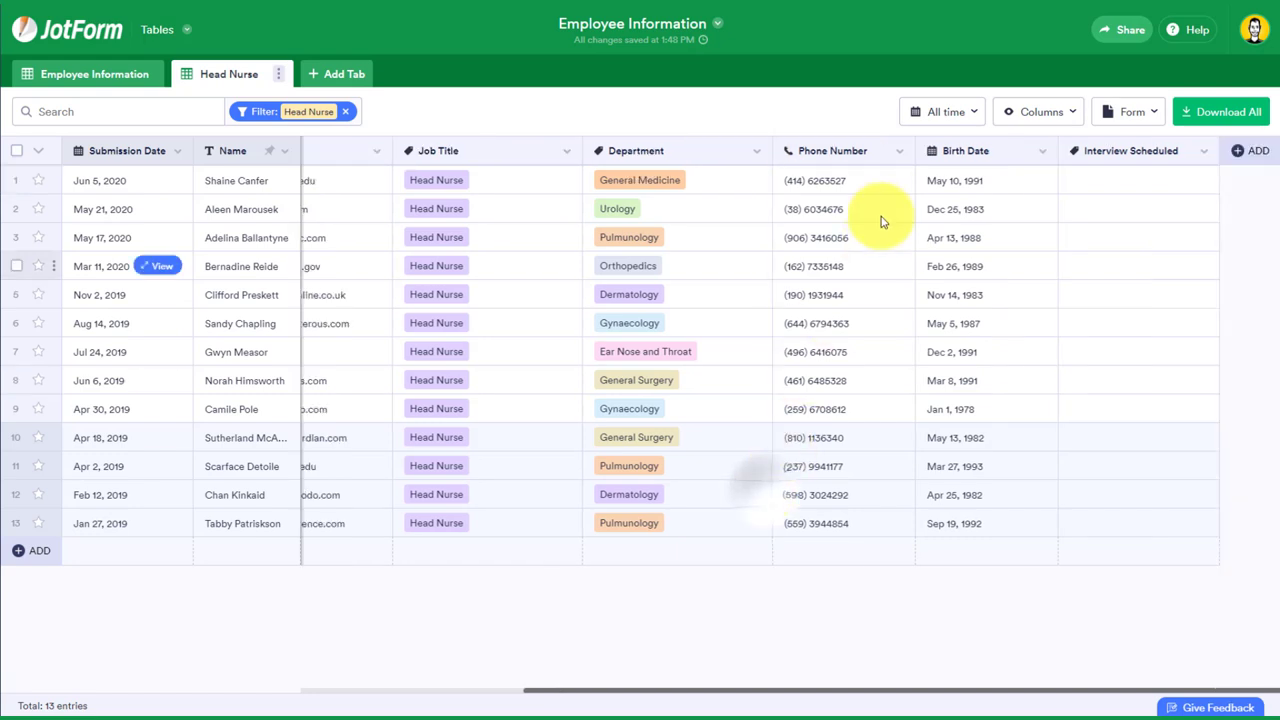
left_click(900, 152)
left_click(795, 435)
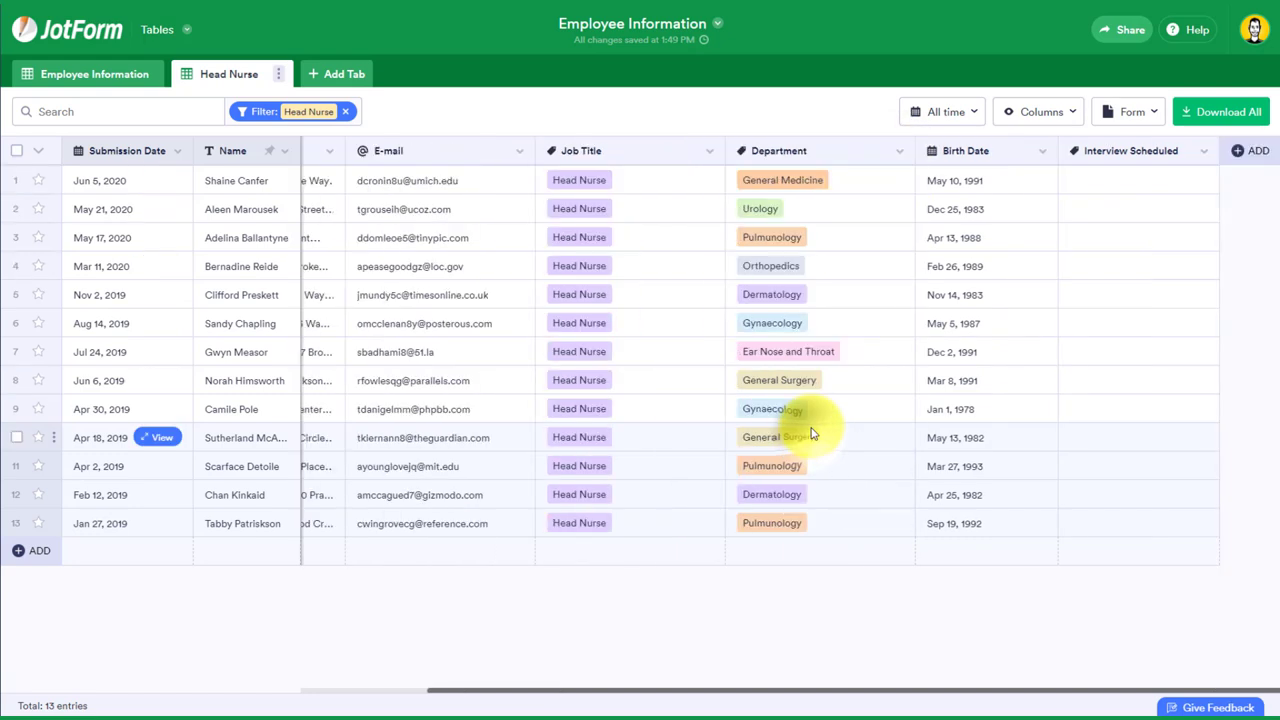
left_click(1043, 152)
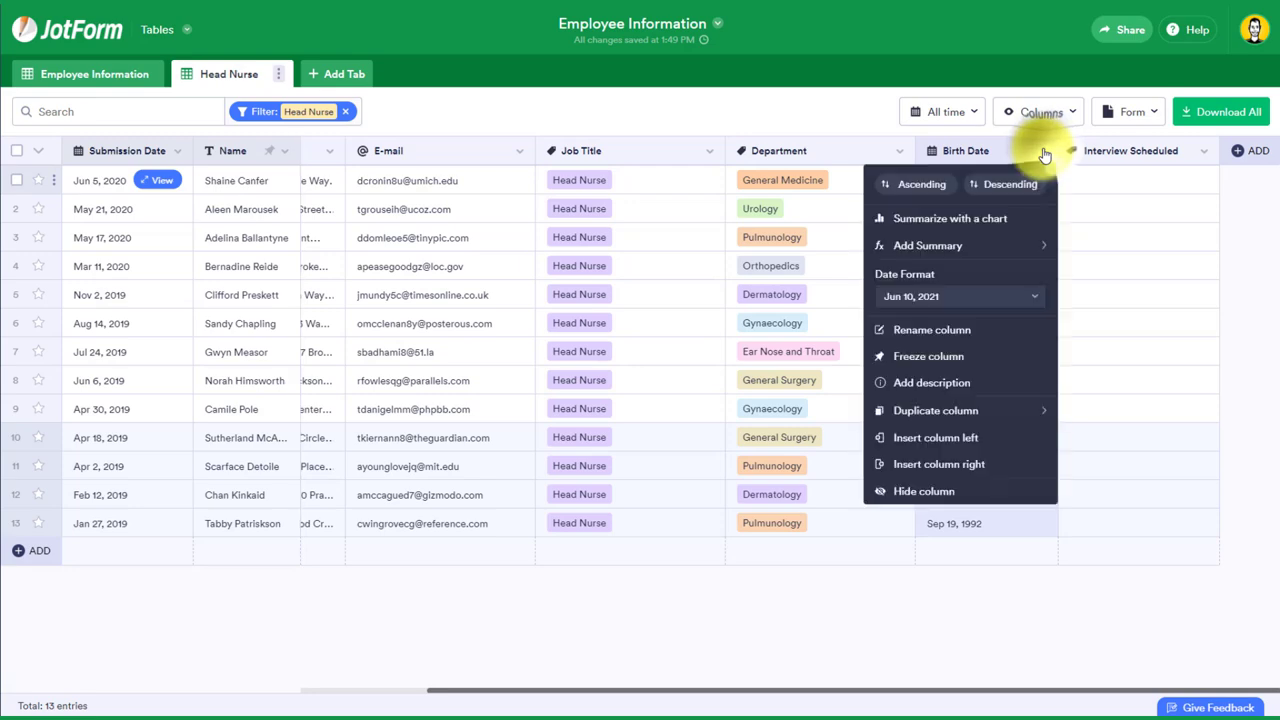
left_click(935, 493)
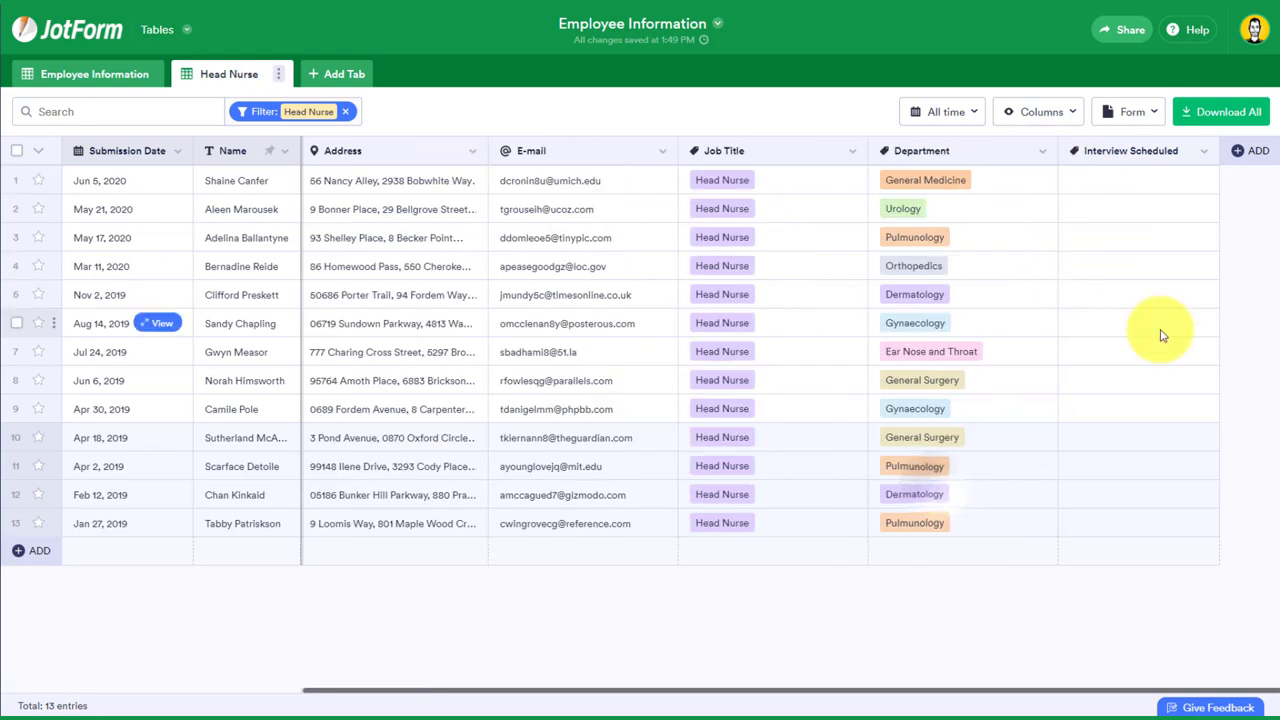
left_click(94, 74)
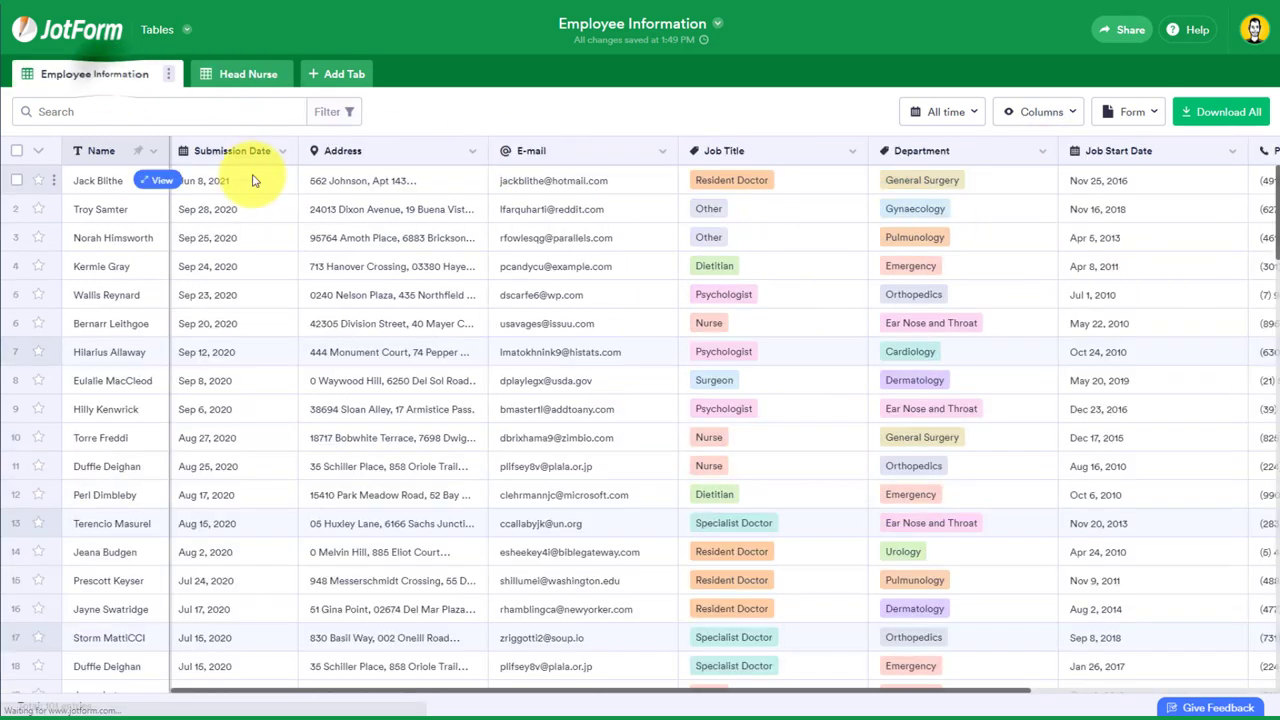
left_click(228, 74)
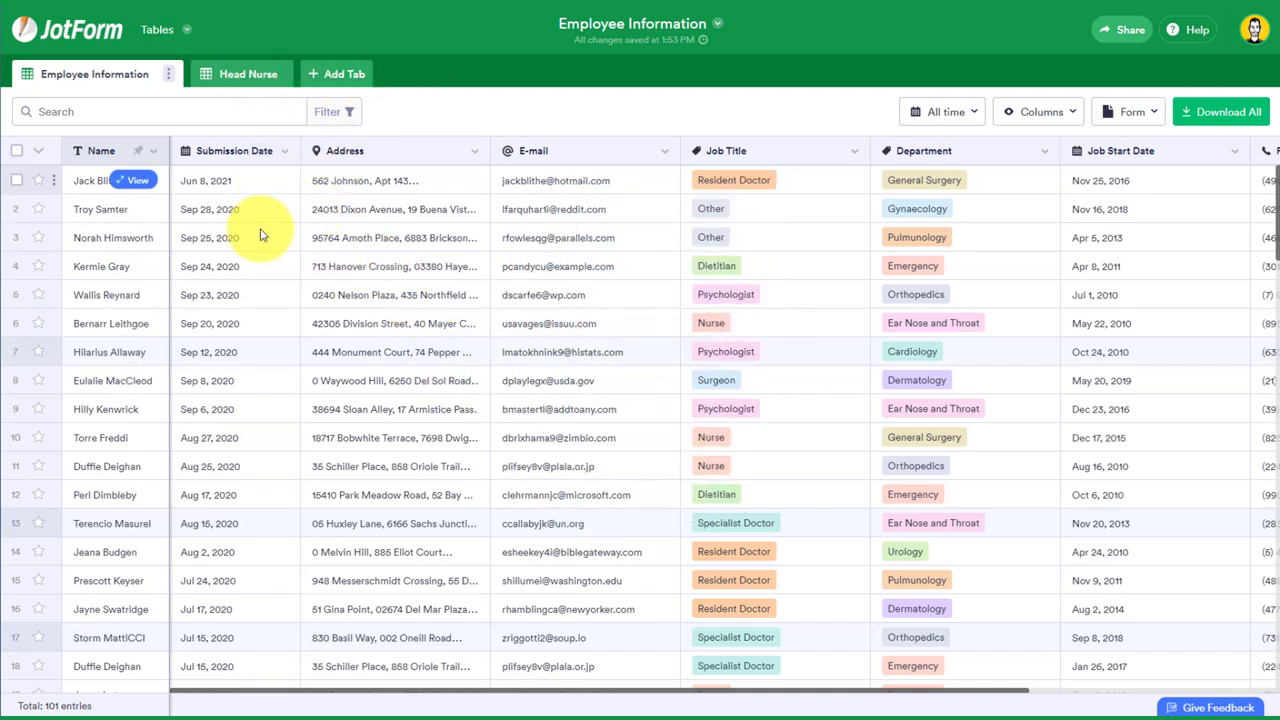
left_click(133, 352)
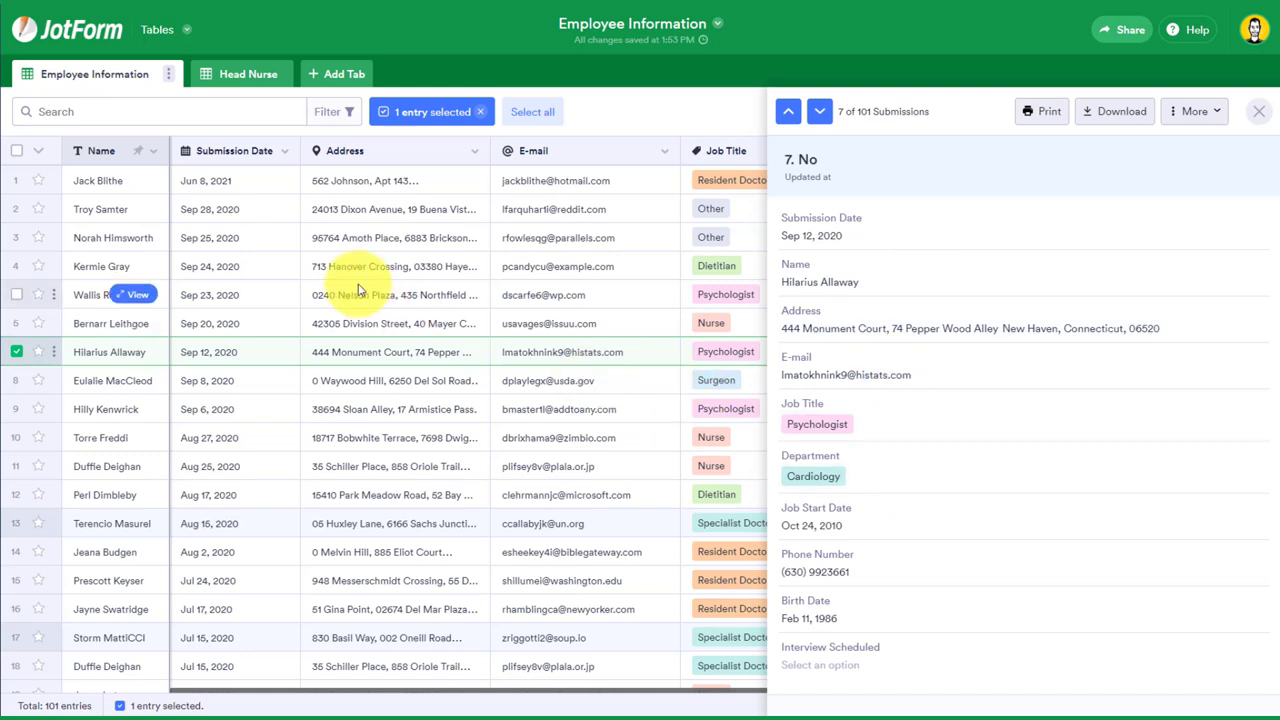
left_click(1258, 118)
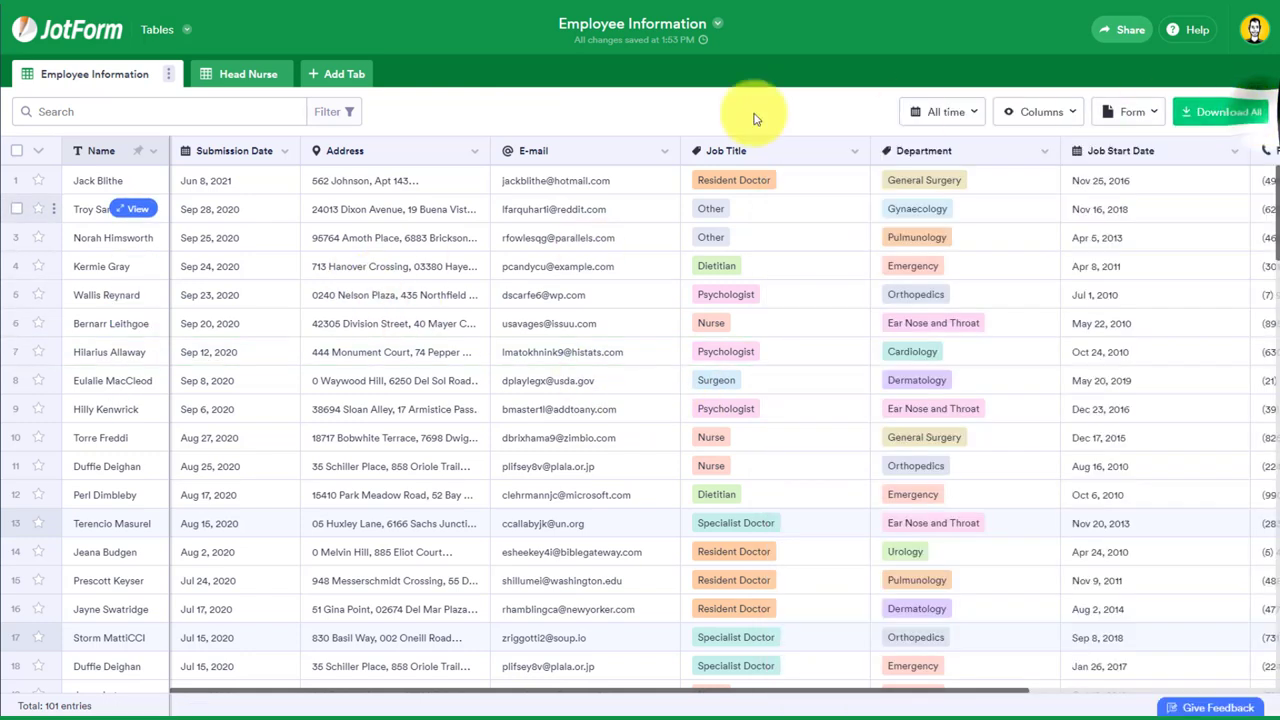
left_click(169, 77)
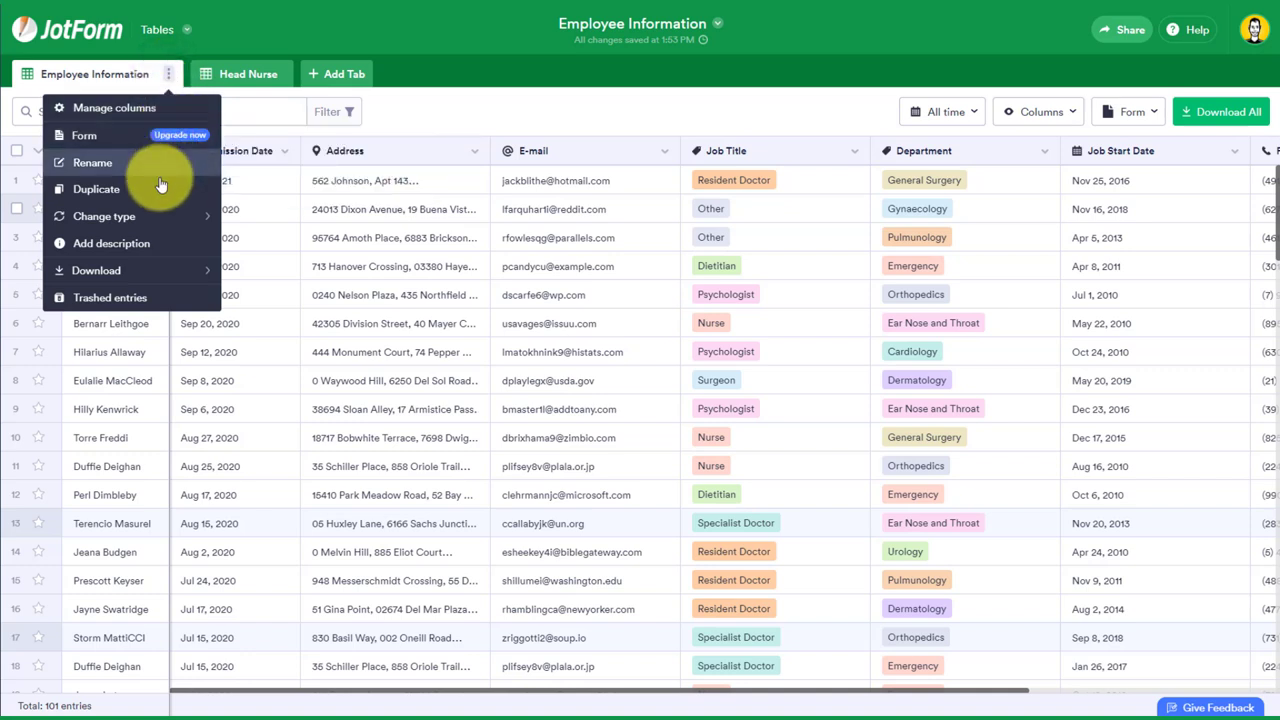
mouse_move(104, 216)
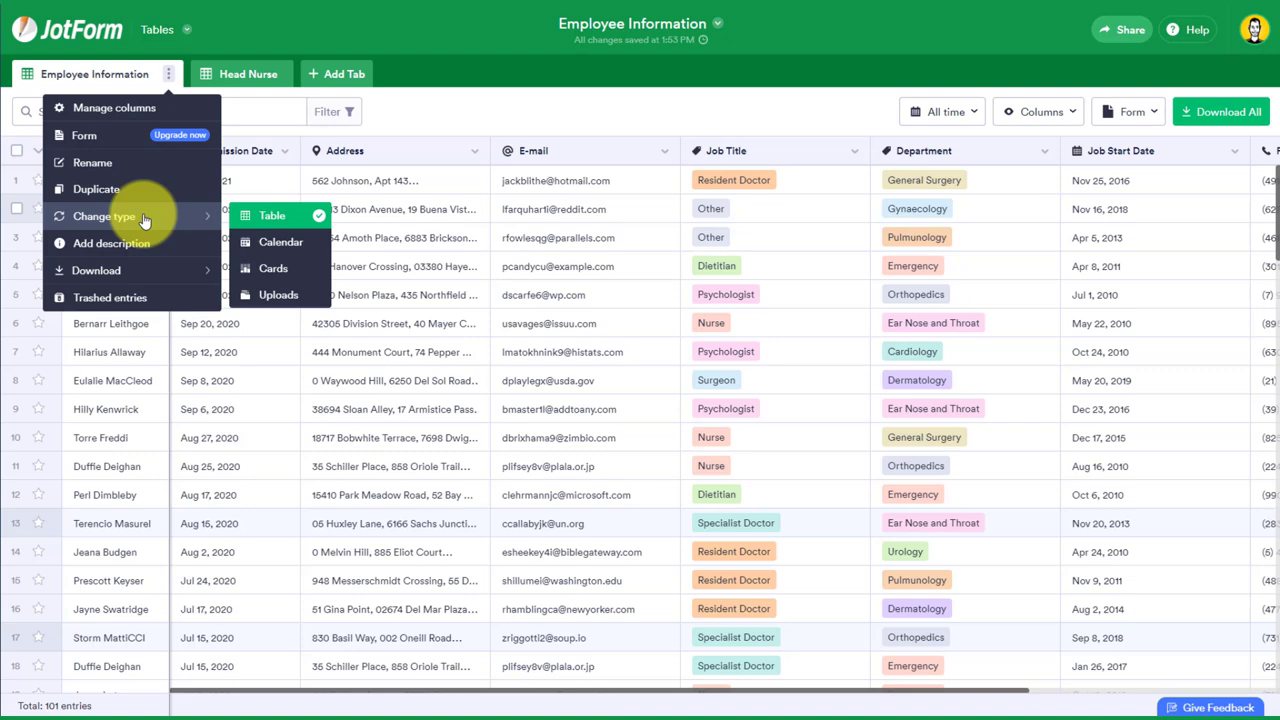
left_click(268, 268)
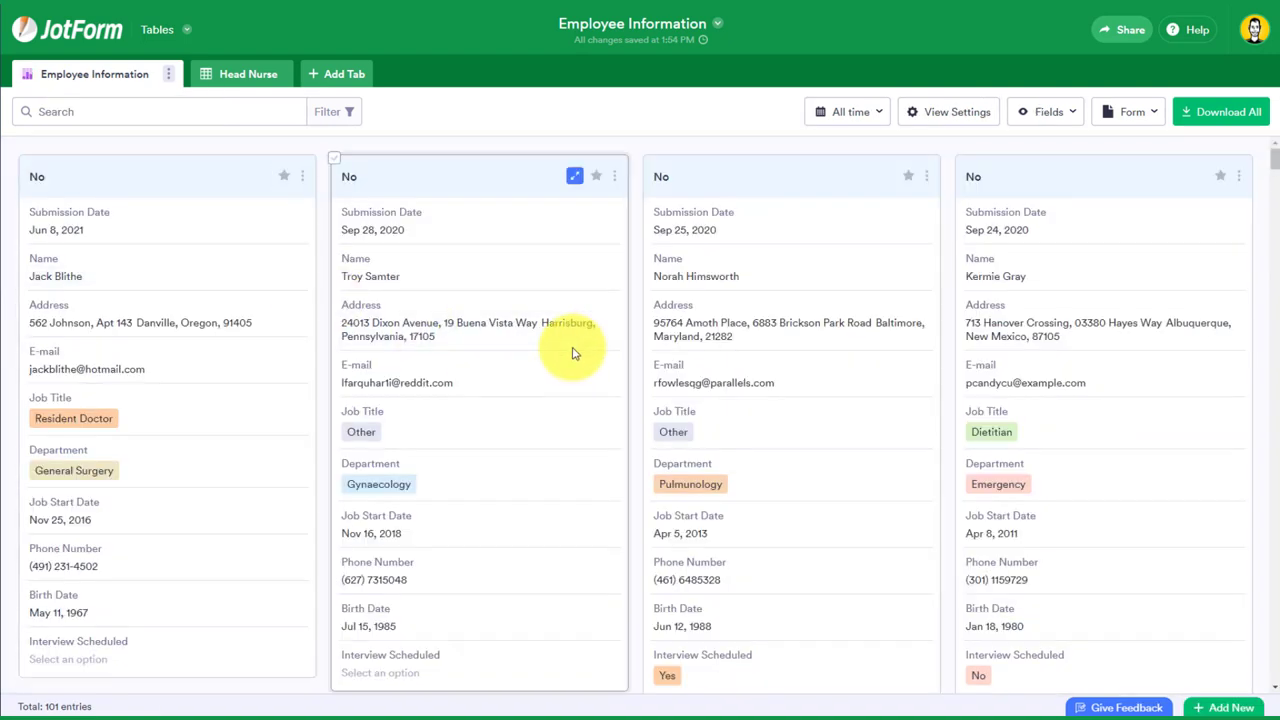
scroll(575, 352, "down", 5)
scroll(575, 352, "down", 3)
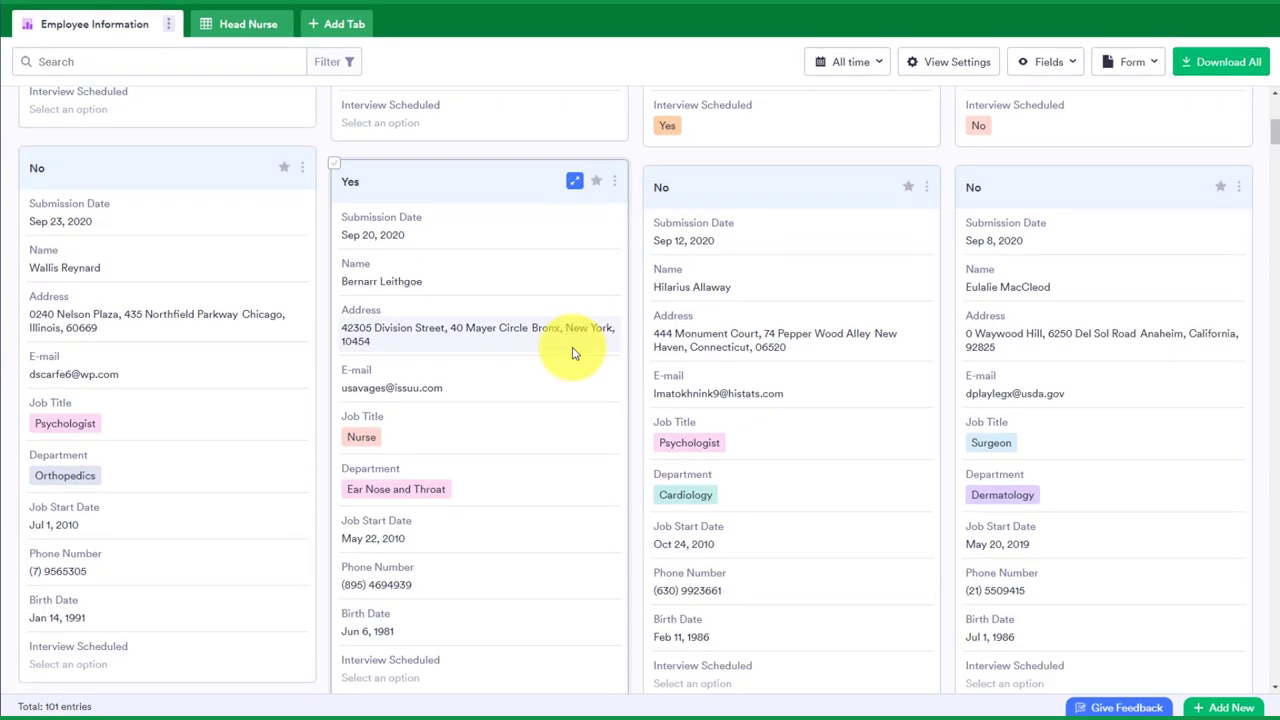
scroll(575, 352, "down", 3)
scroll(575, 352, "down", 3)
scroll(575, 352, "down", 2)
scroll(575, 352, "down", 2)
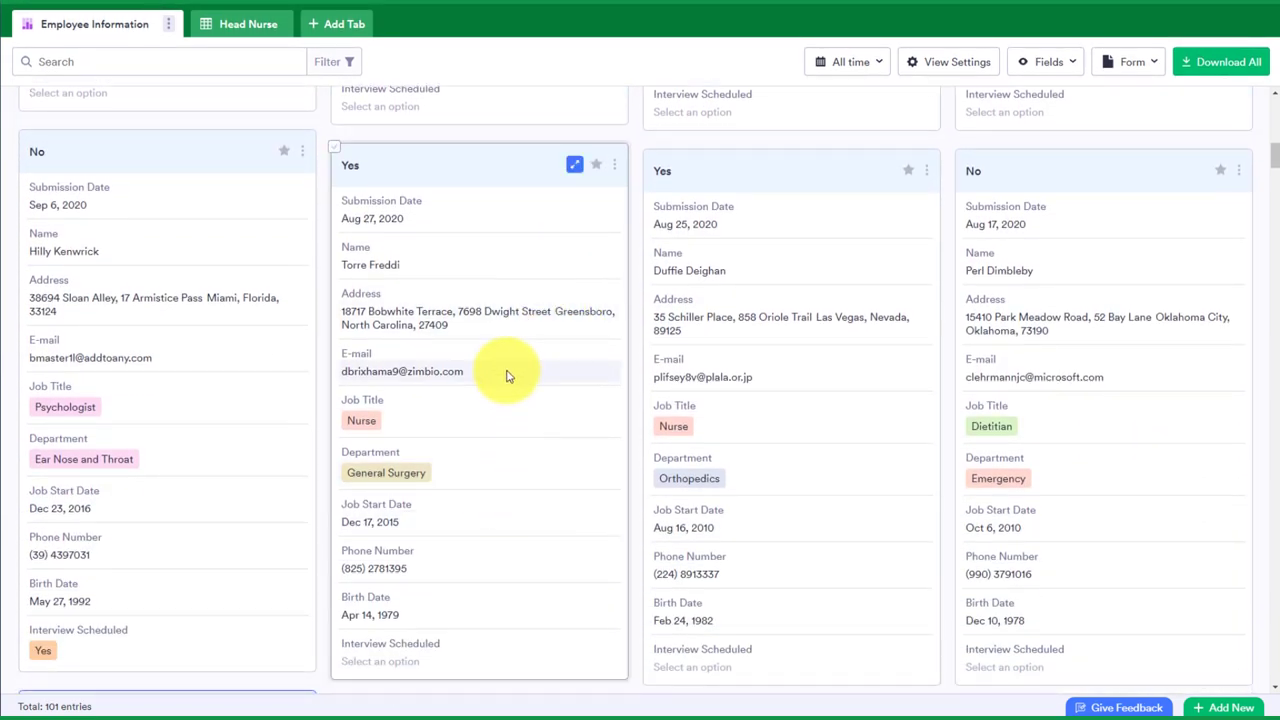
scroll(476, 516, "down", 2)
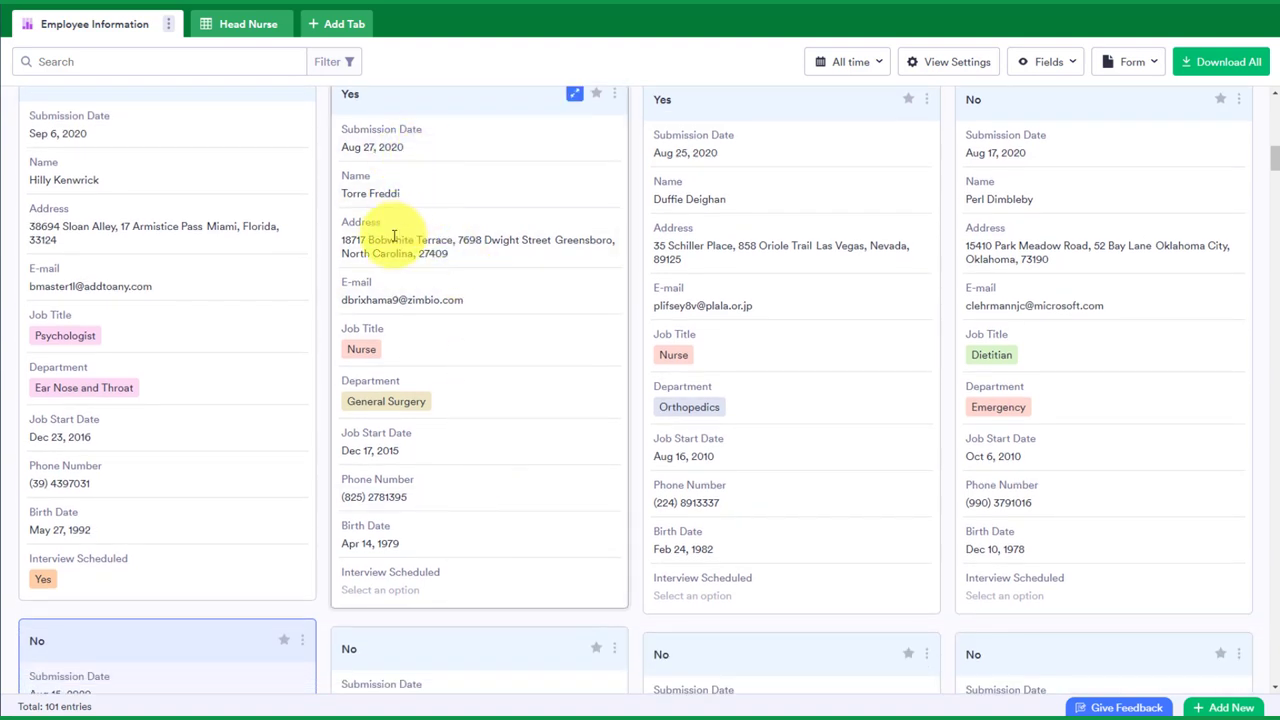
left_click(380, 589)
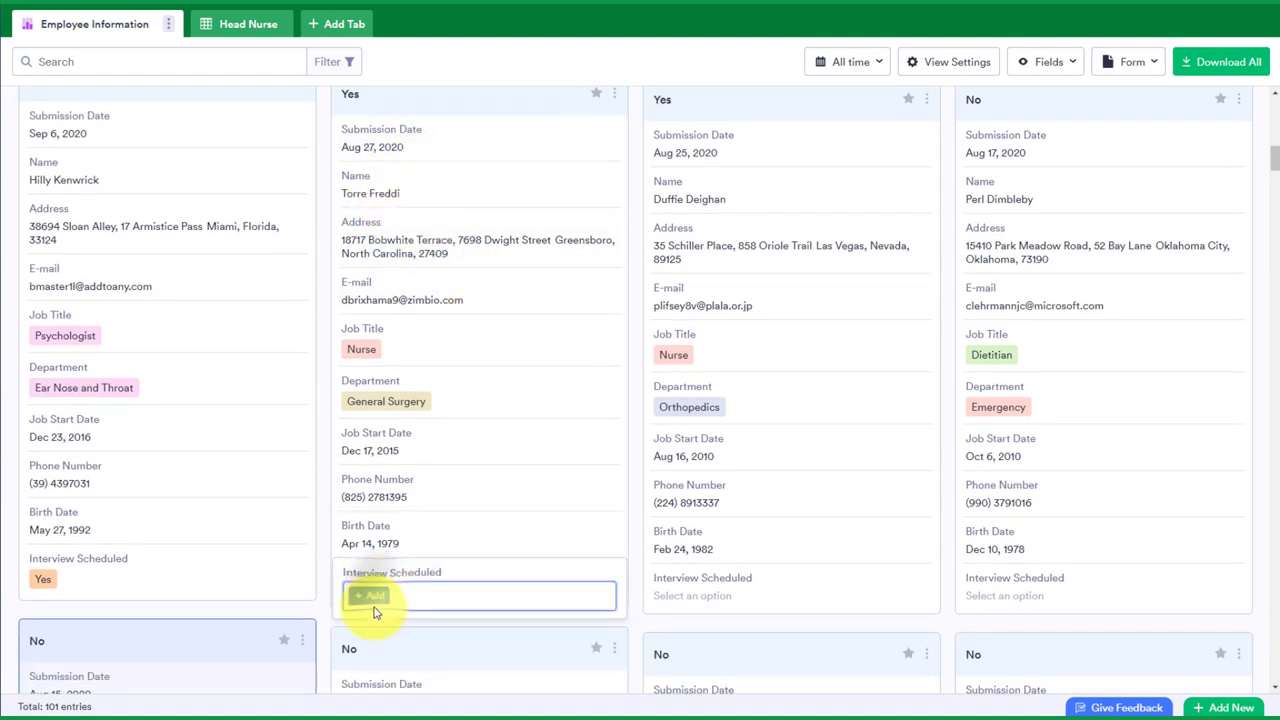
left_click(378, 599)
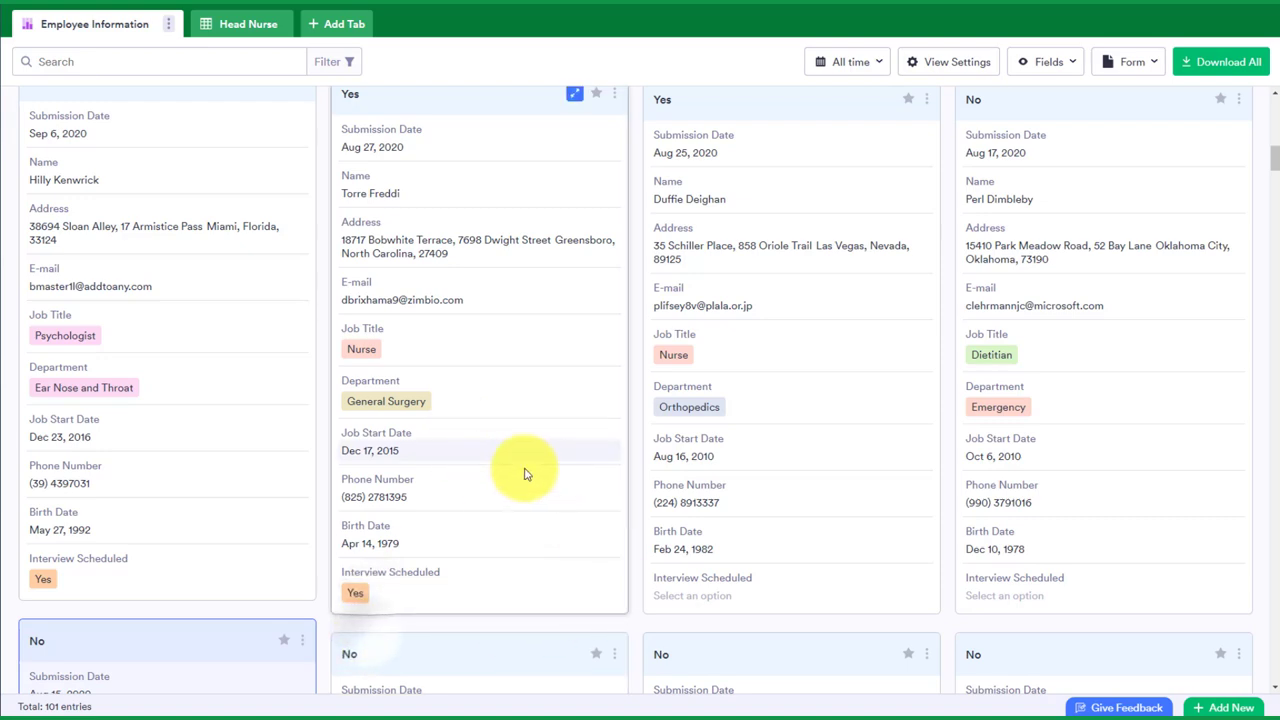
scroll(585, 432, "down", 5)
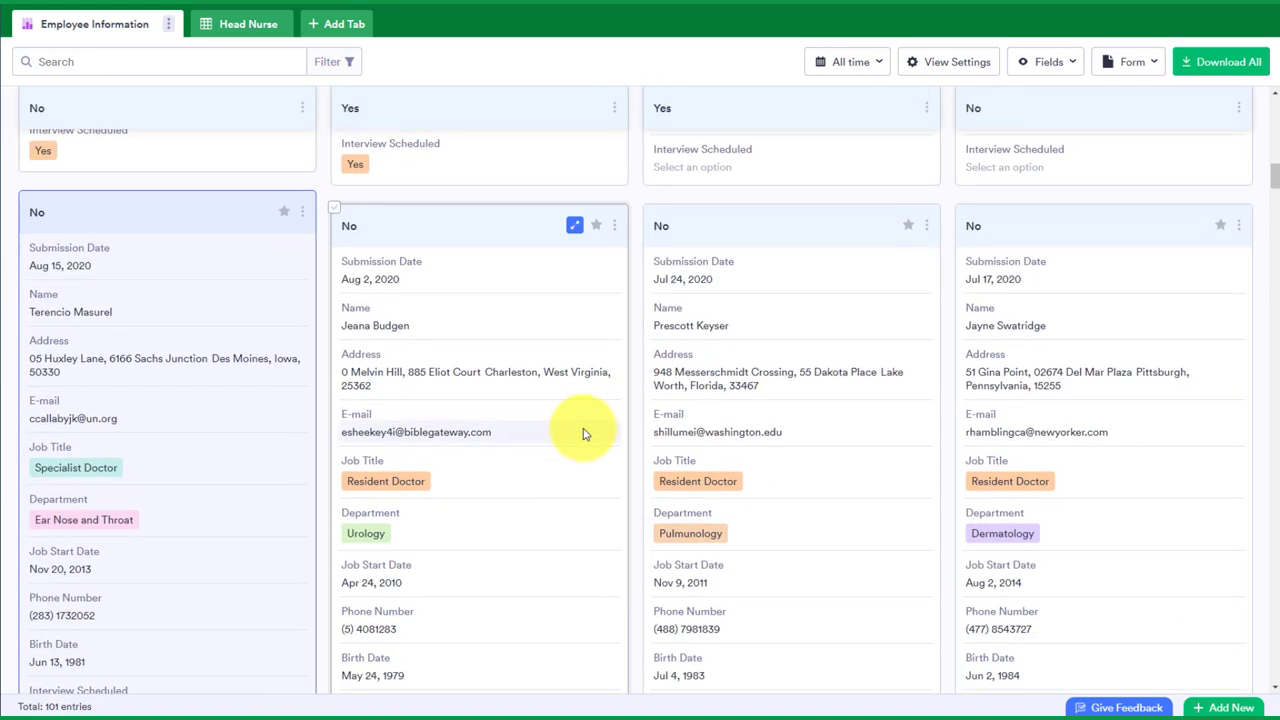
scroll(585, 432, "up", 10)
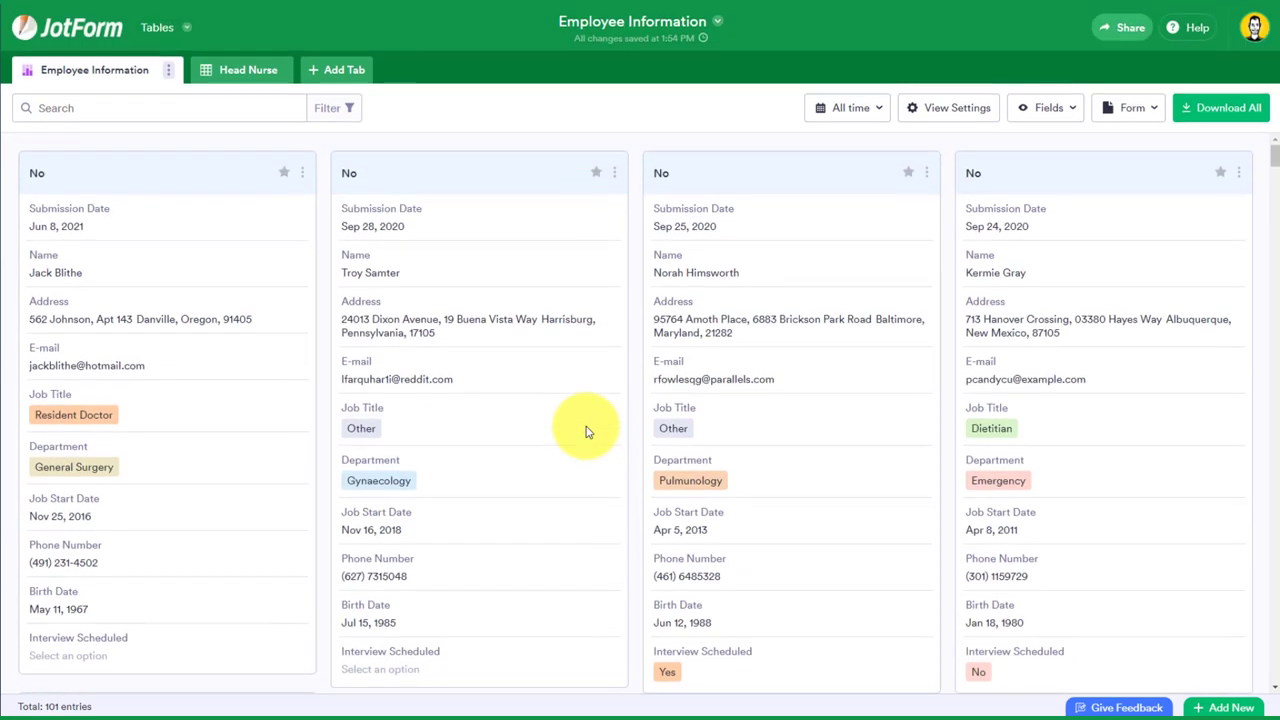
Step: Change the Employee Information tab's type from Cards back to Table
left_click(168, 78)
mouse_move(85, 162)
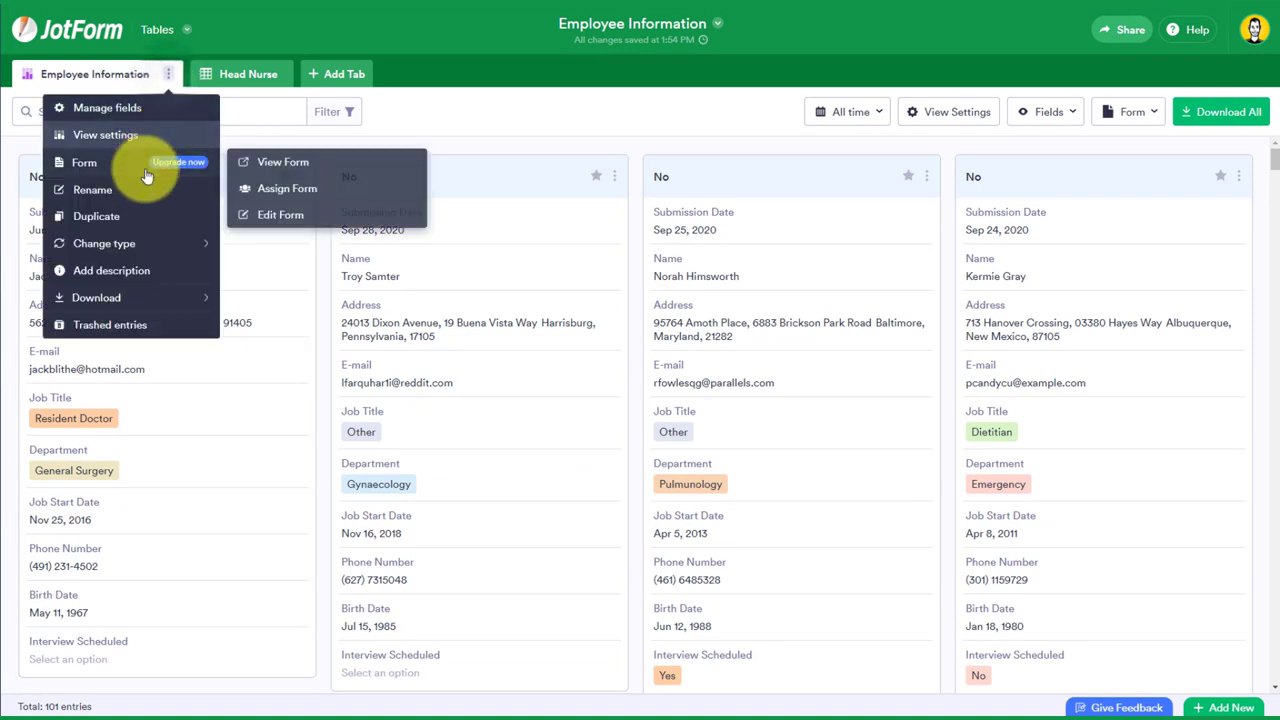
left_click(270, 243)
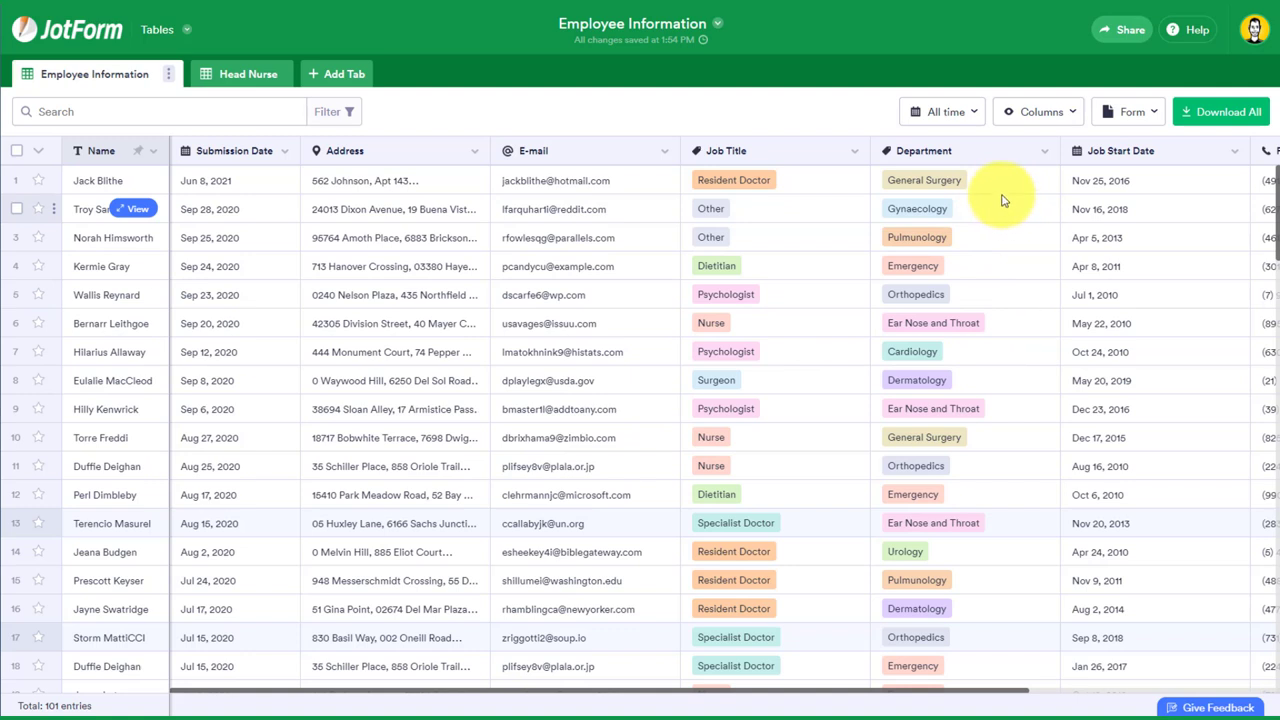
left_click(1045, 156)
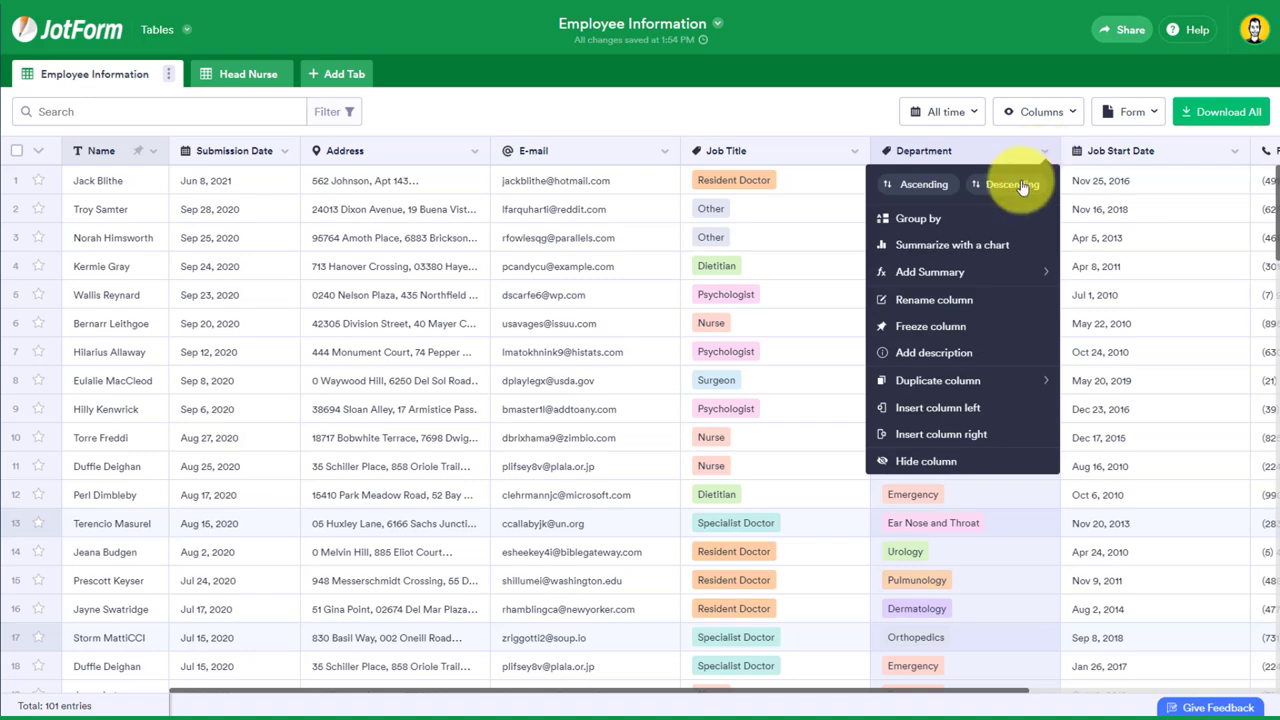
left_click(930, 244)
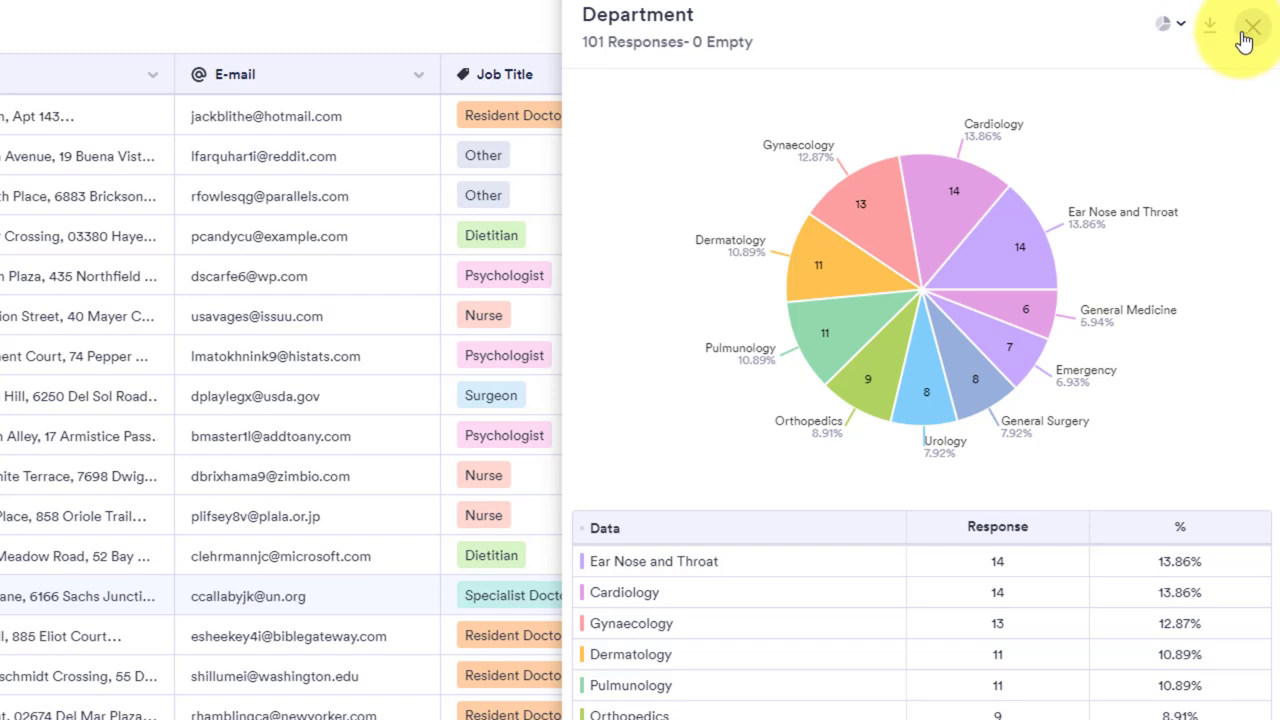
left_click(1180, 23)
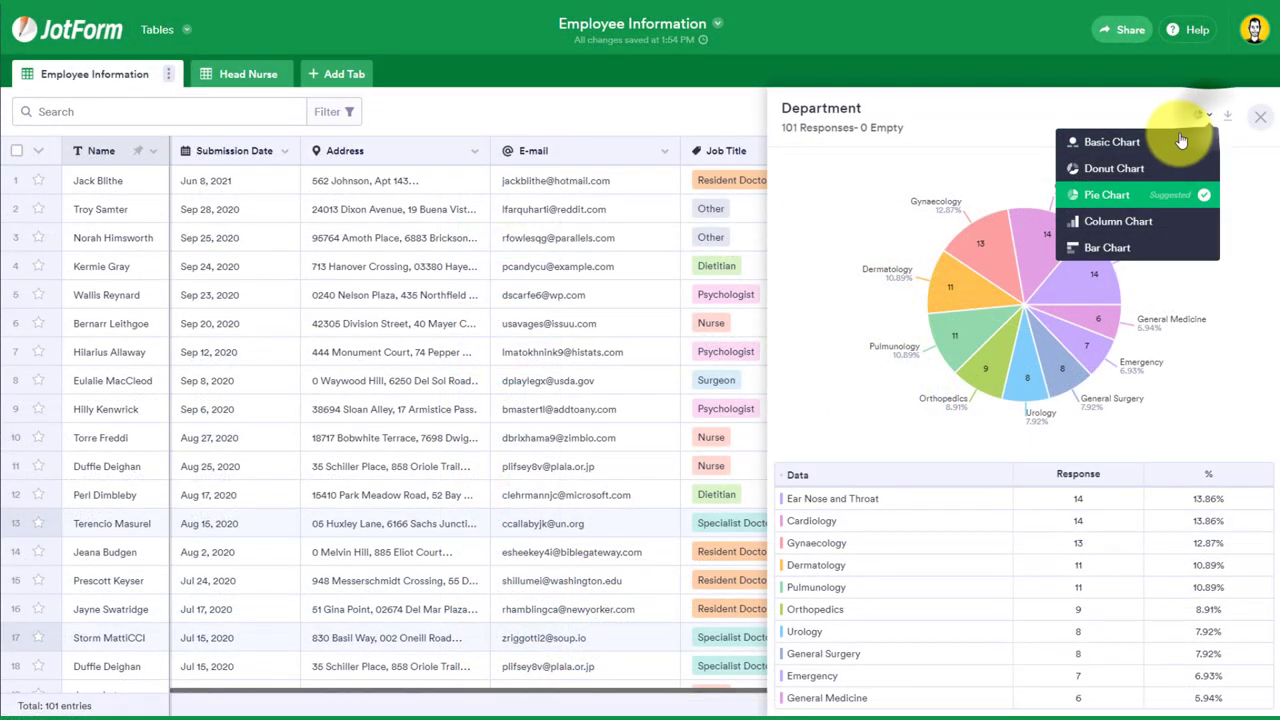
left_click(1107, 247)
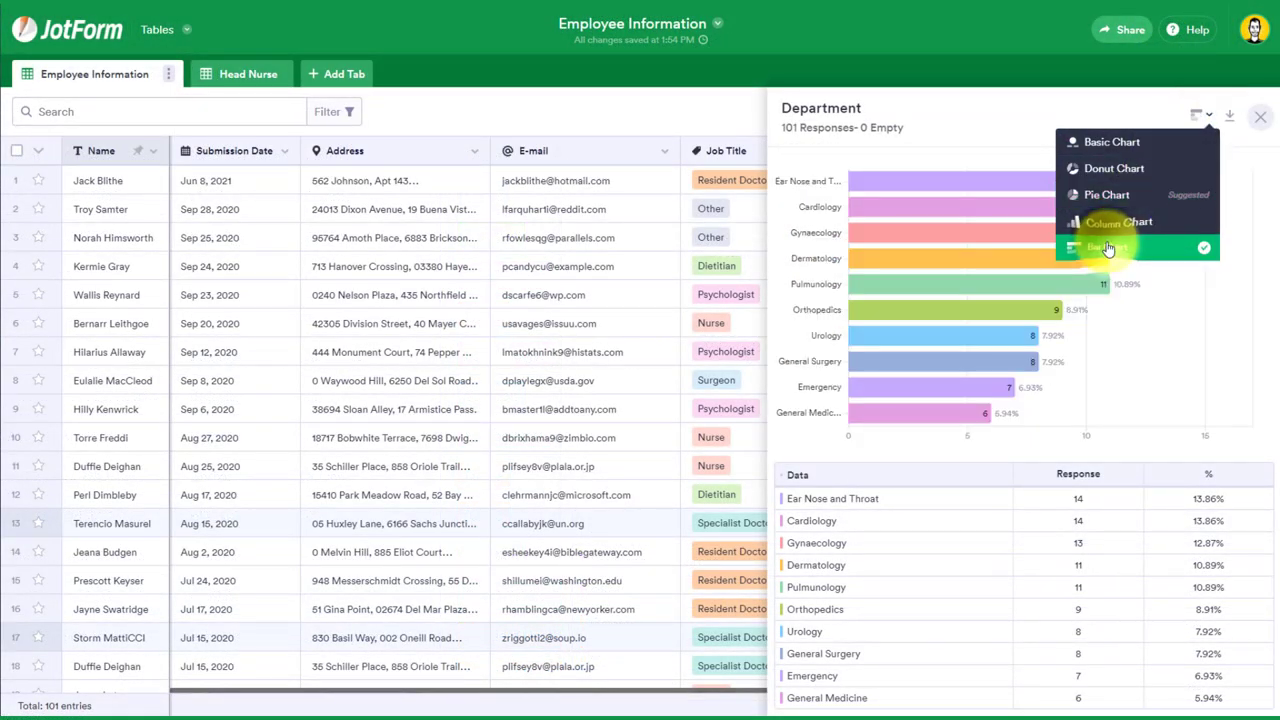
left_click(1010, 108)
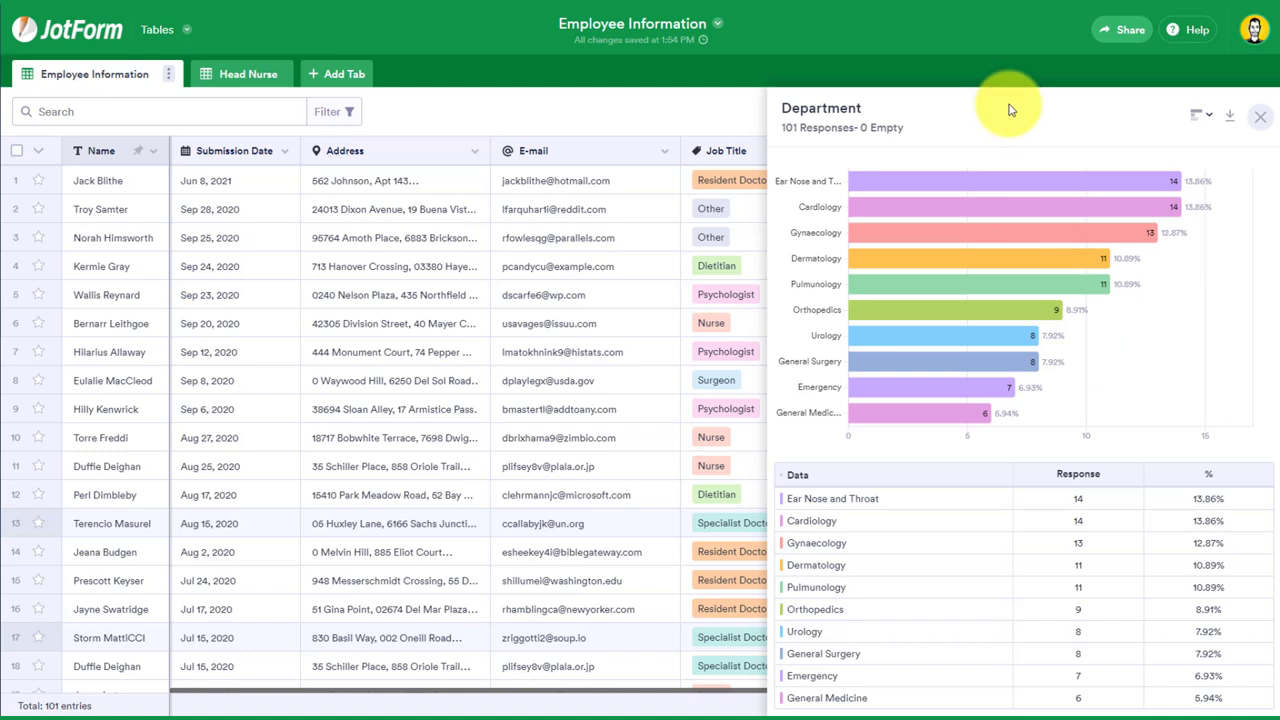
left_click(1262, 124)
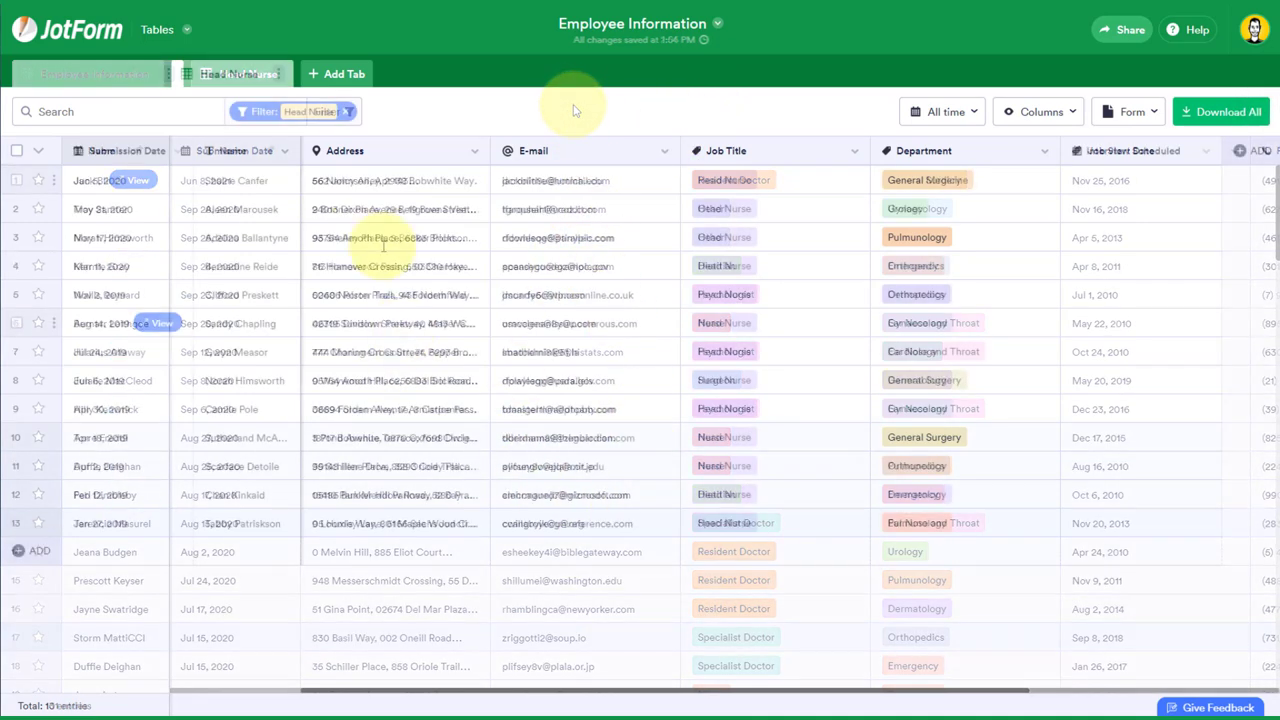
left_click(93, 74)
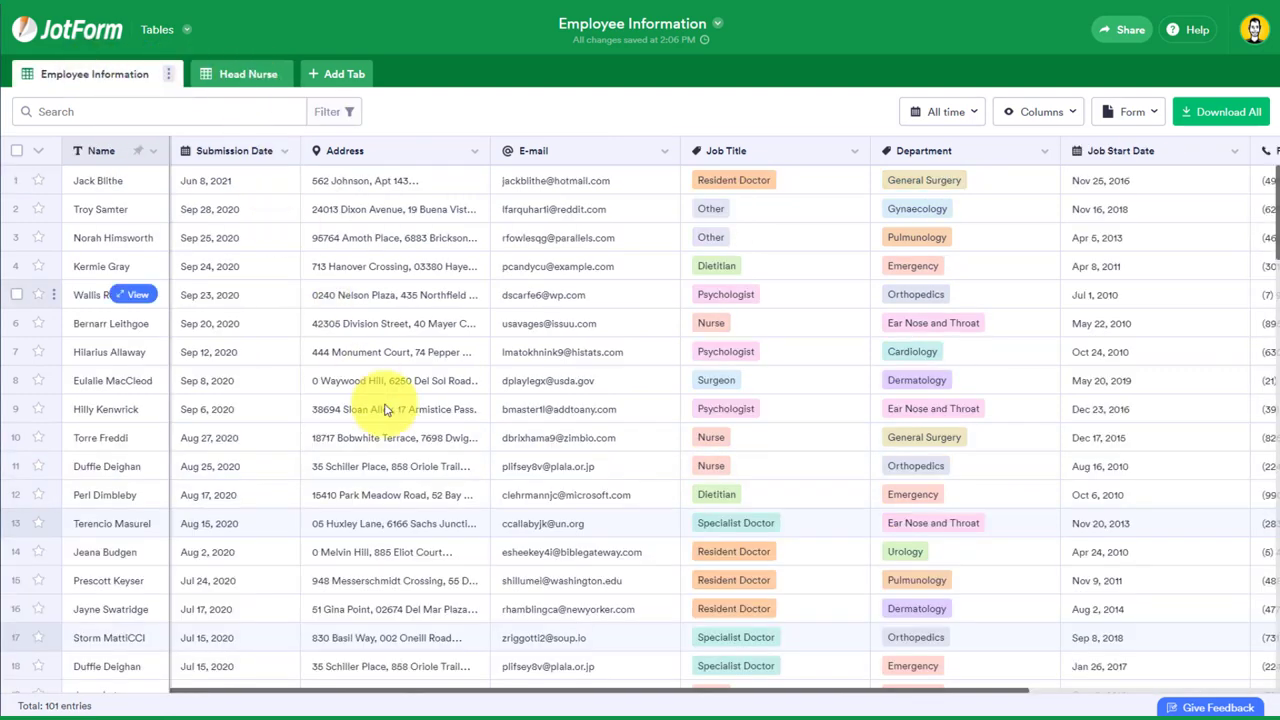
left_click(251, 76)
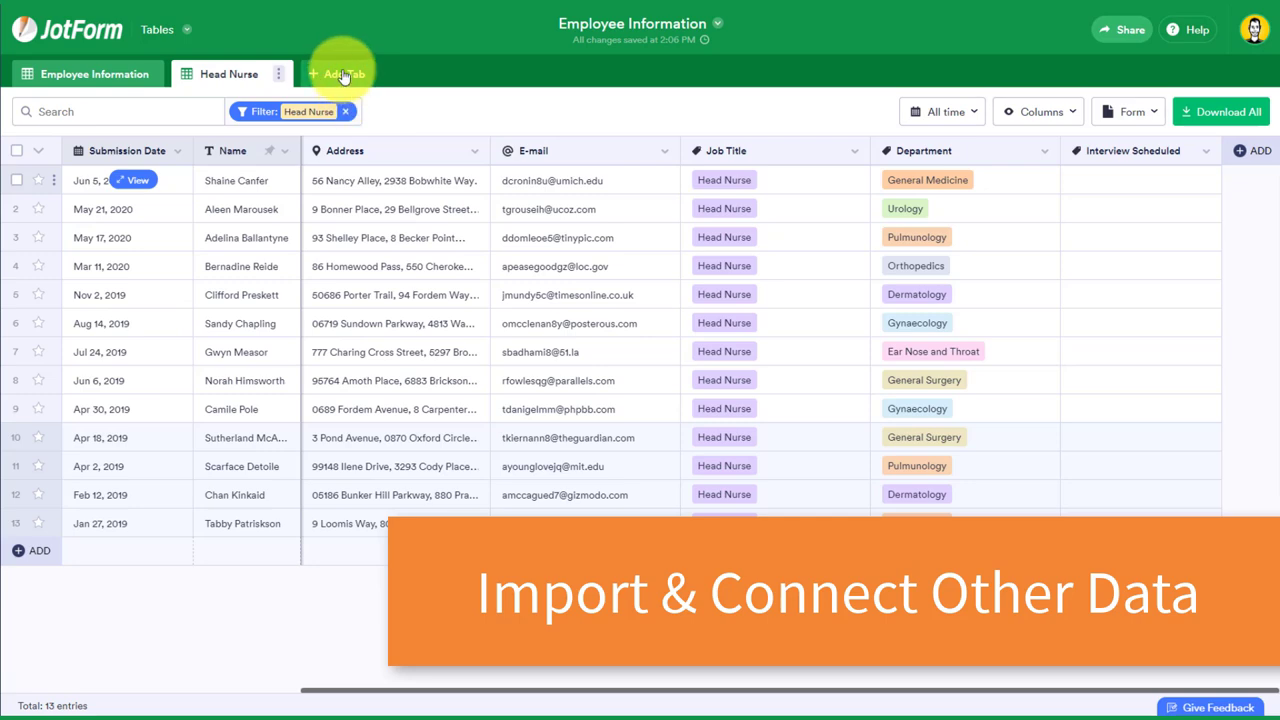
Step: Start a new table-view tab connected to the Medical History Form
left_click(343, 76)
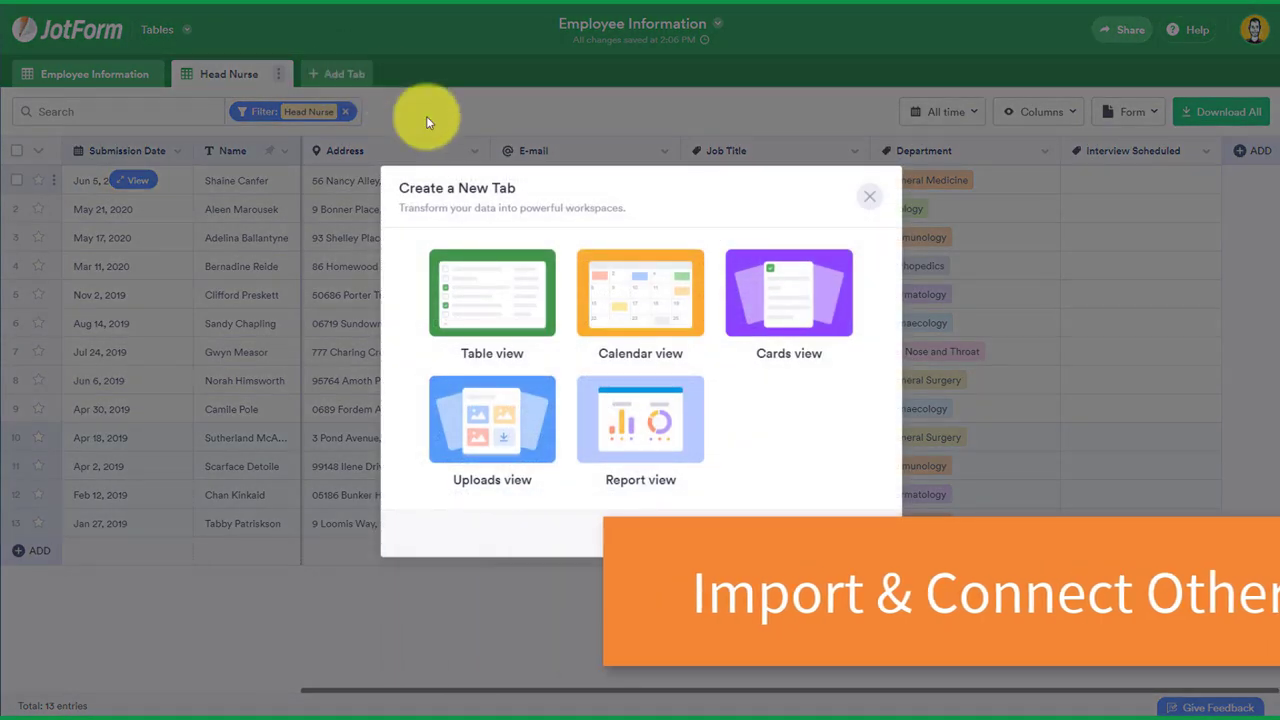
left_click(492, 295)
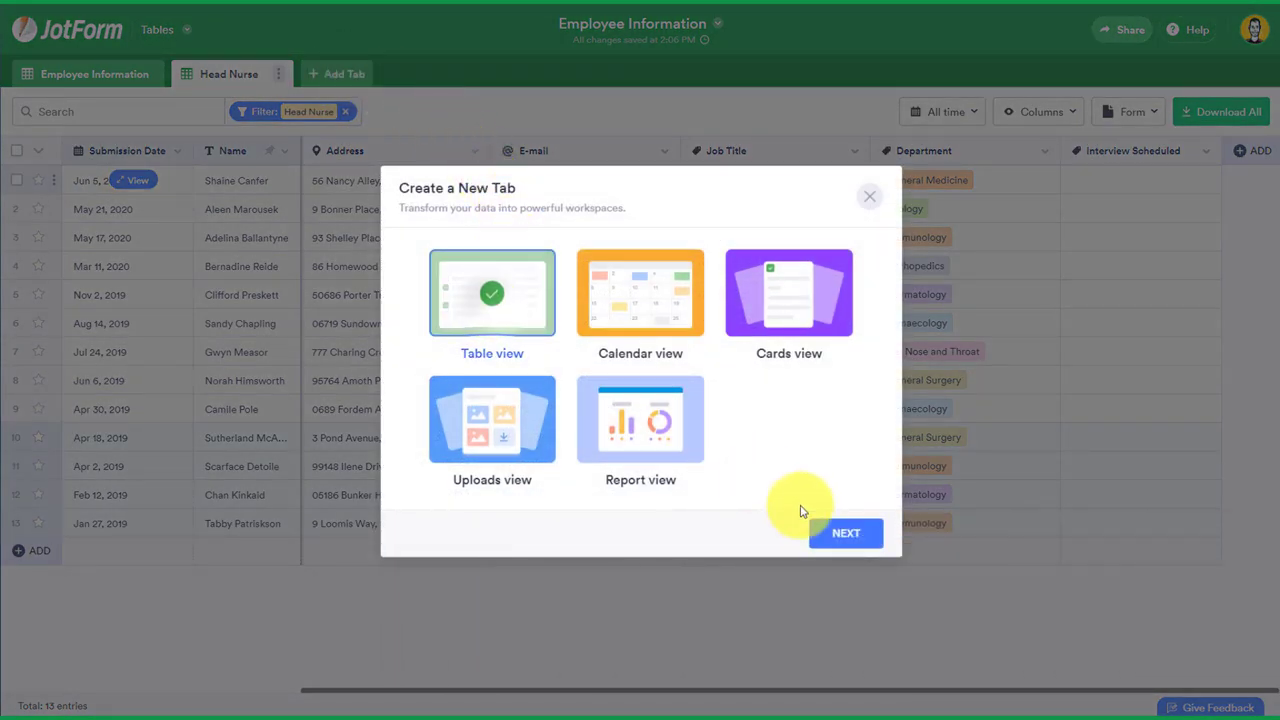
left_click(855, 535)
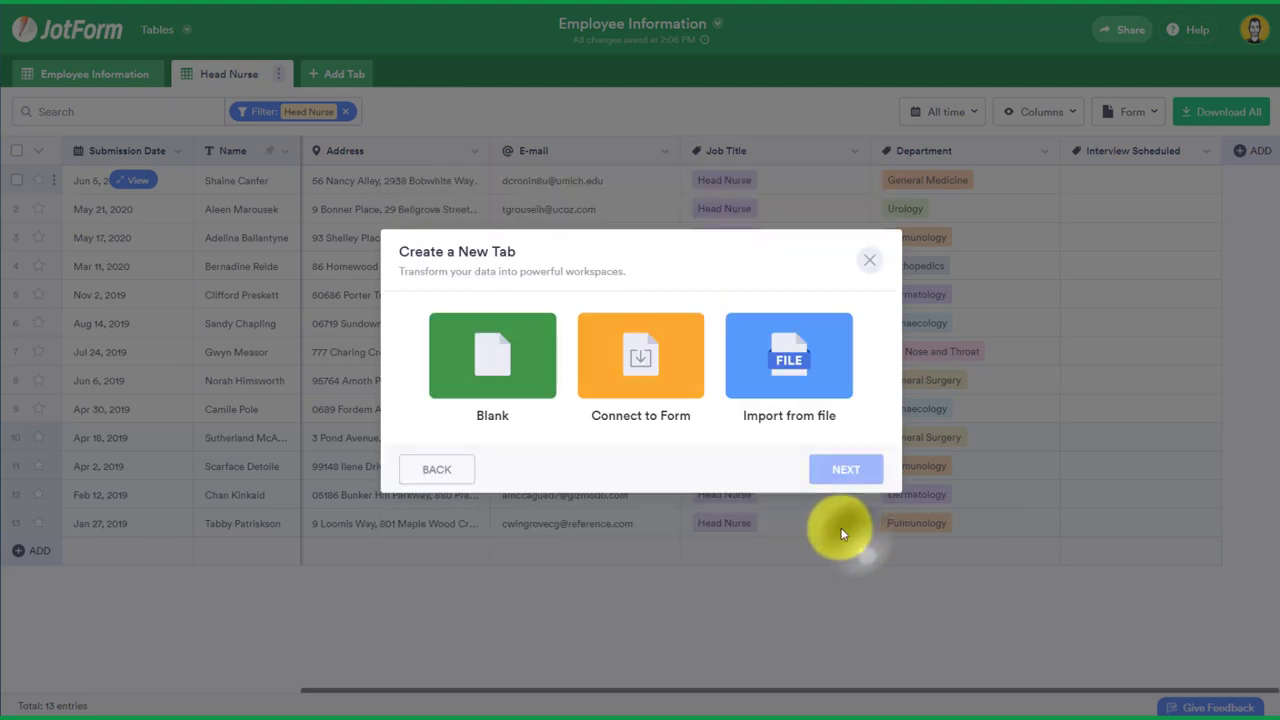
left_click(632, 346)
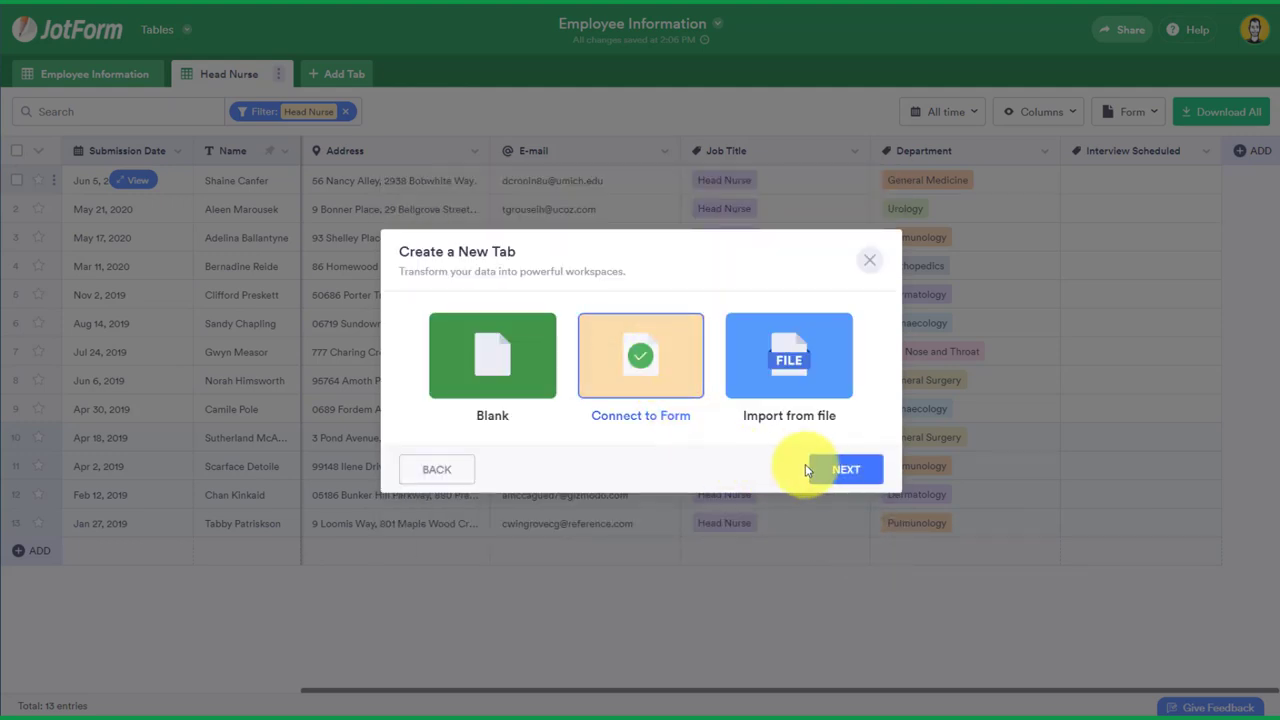
left_click(852, 472)
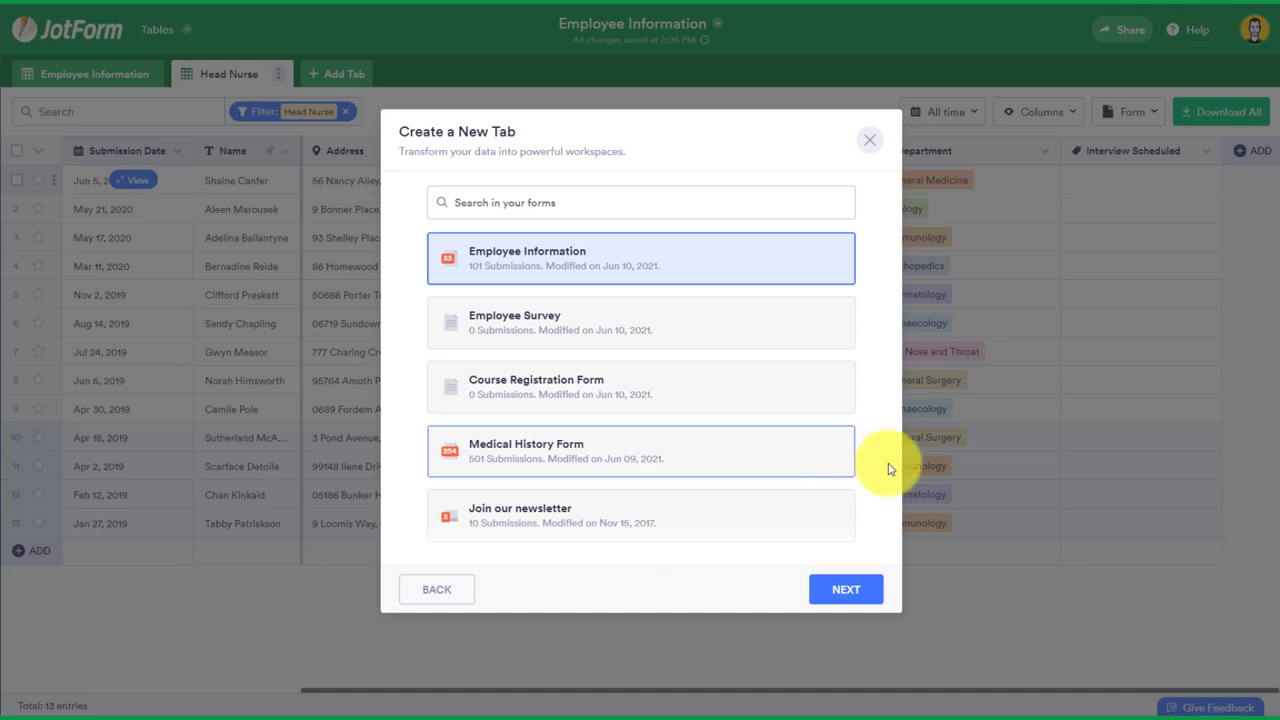
left_click(529, 452)
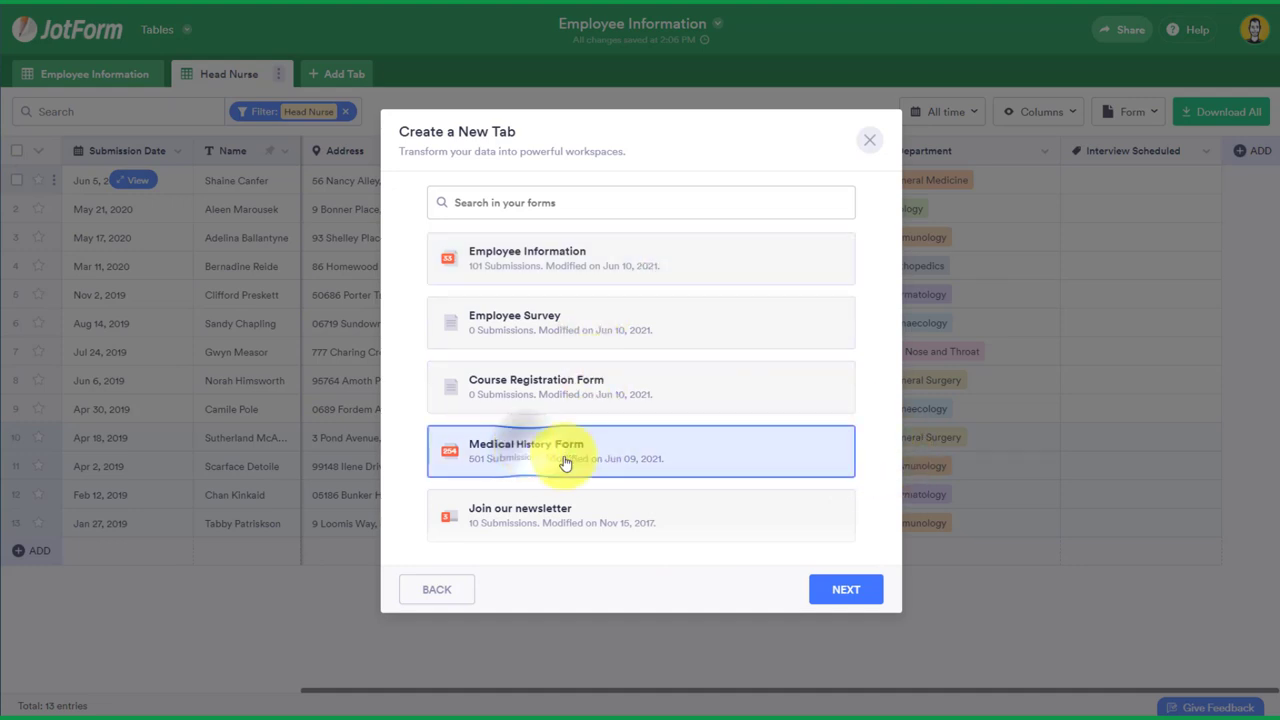
left_click(839, 597)
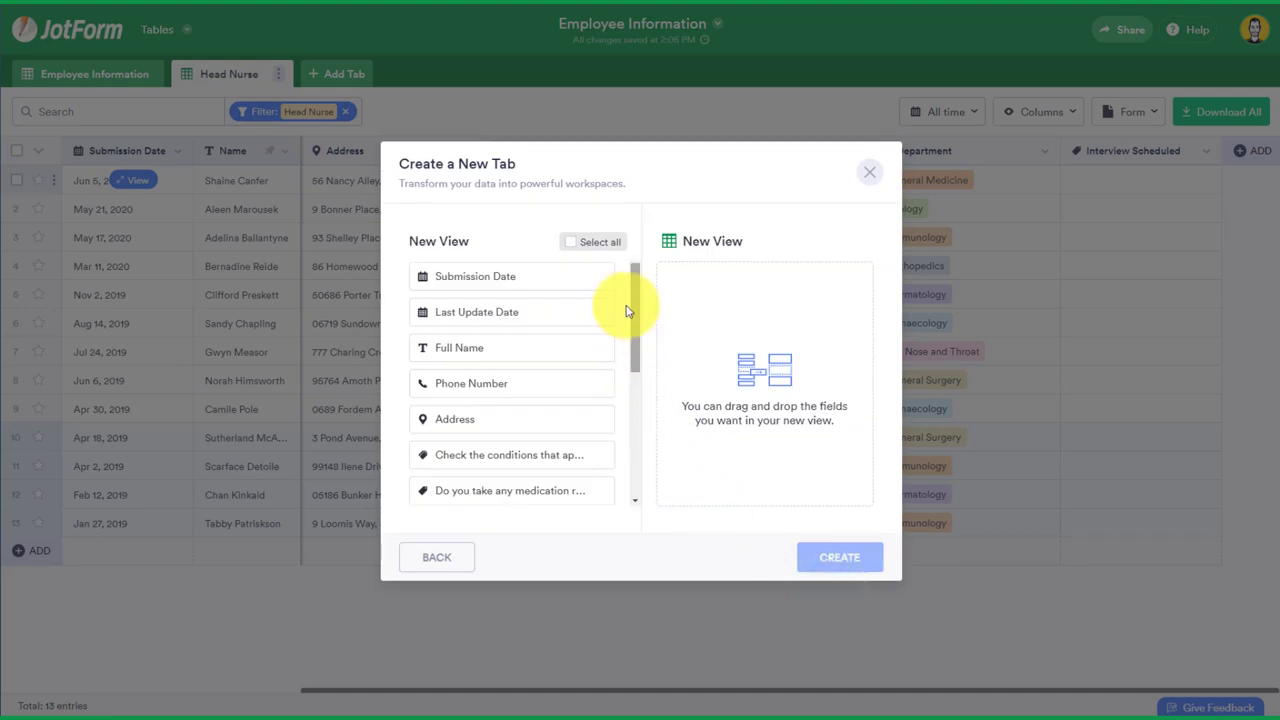
scroll(638, 295, "down", 2)
scroll(638, 300, "down", 2)
scroll(638, 300, "up", 4)
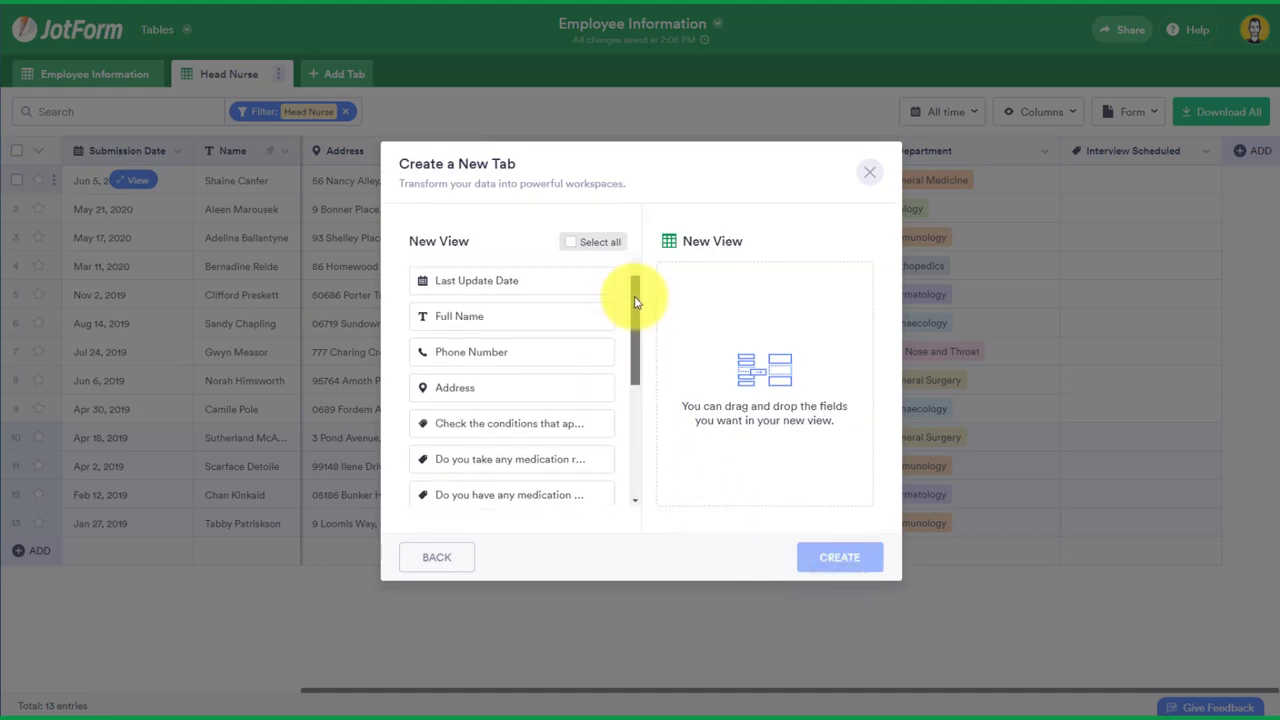
Step: Include Full Name, the medication questions and tobacco history, then create the tab
left_click(470, 347)
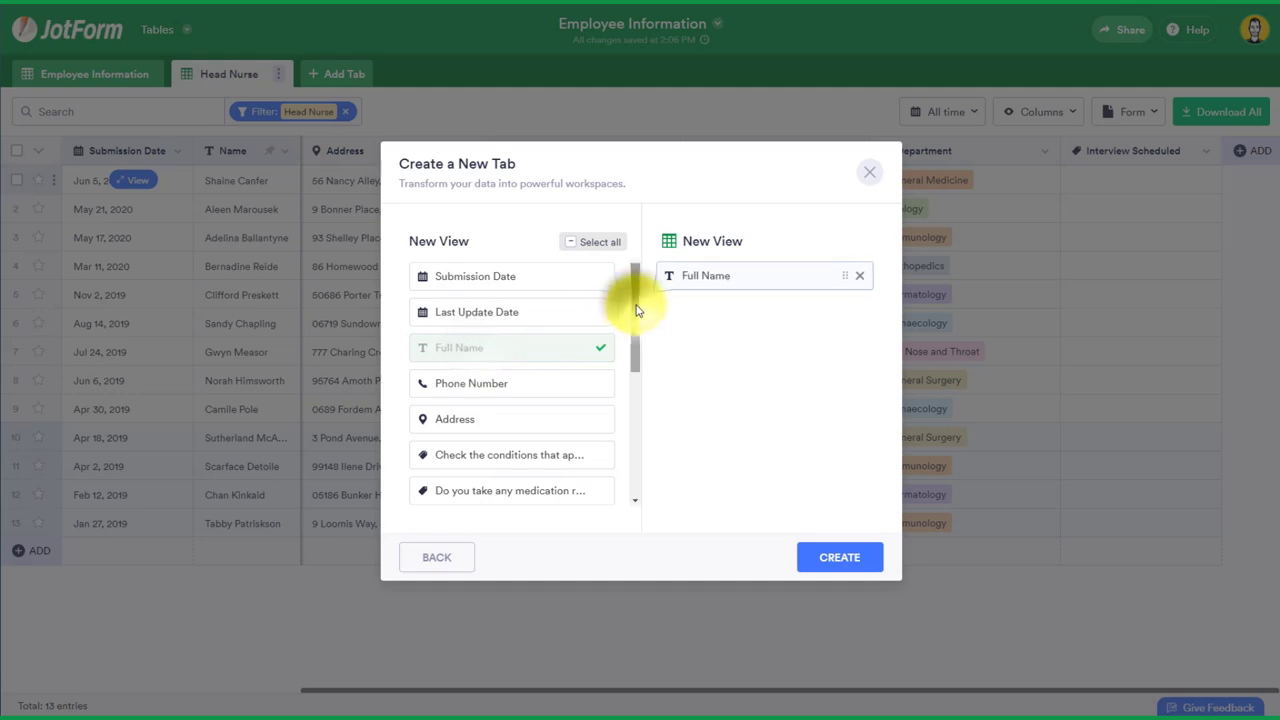
left_click_drag(635, 300, 635, 380)
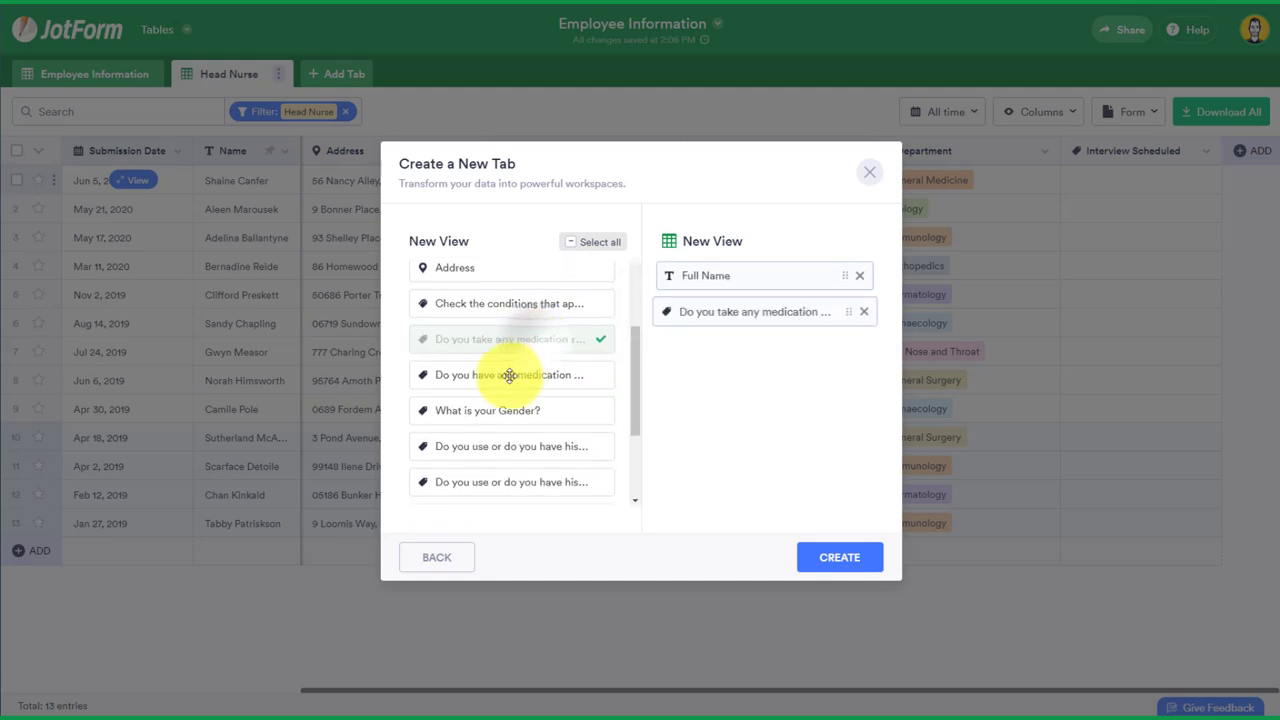
left_click(509, 375)
left_click(511, 446)
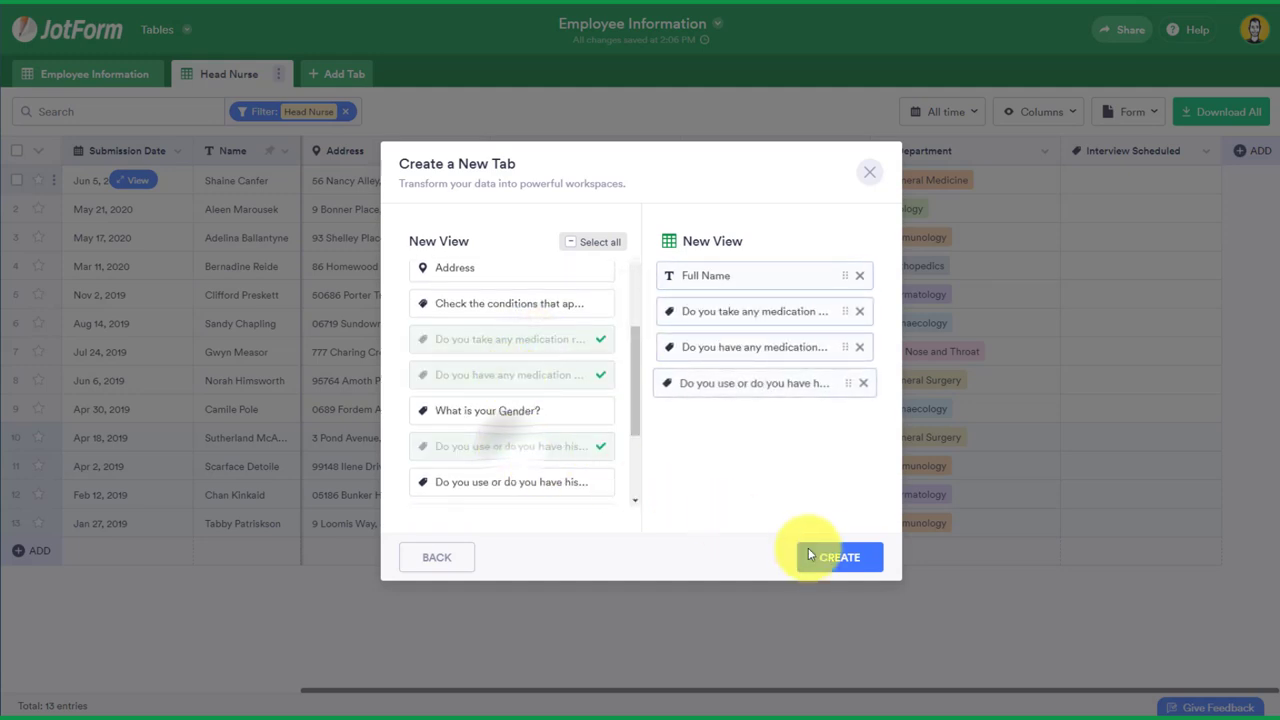
left_click(839, 557)
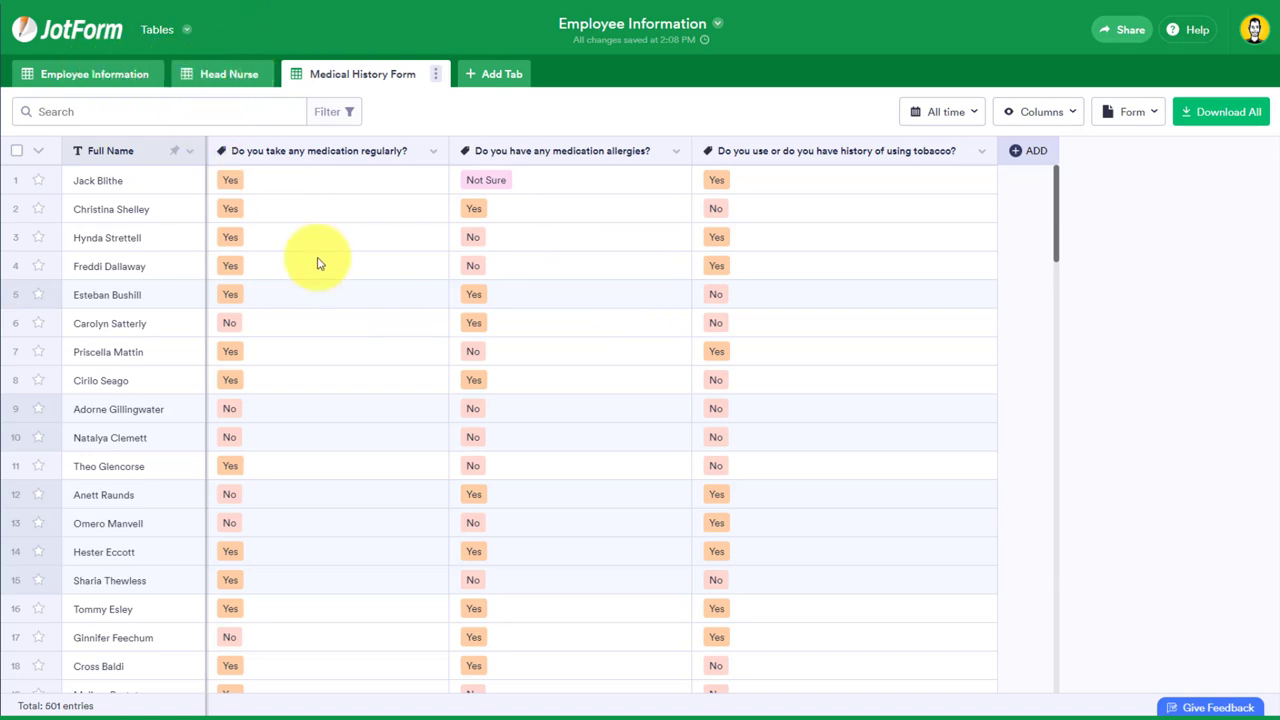
mouse_move(300, 237)
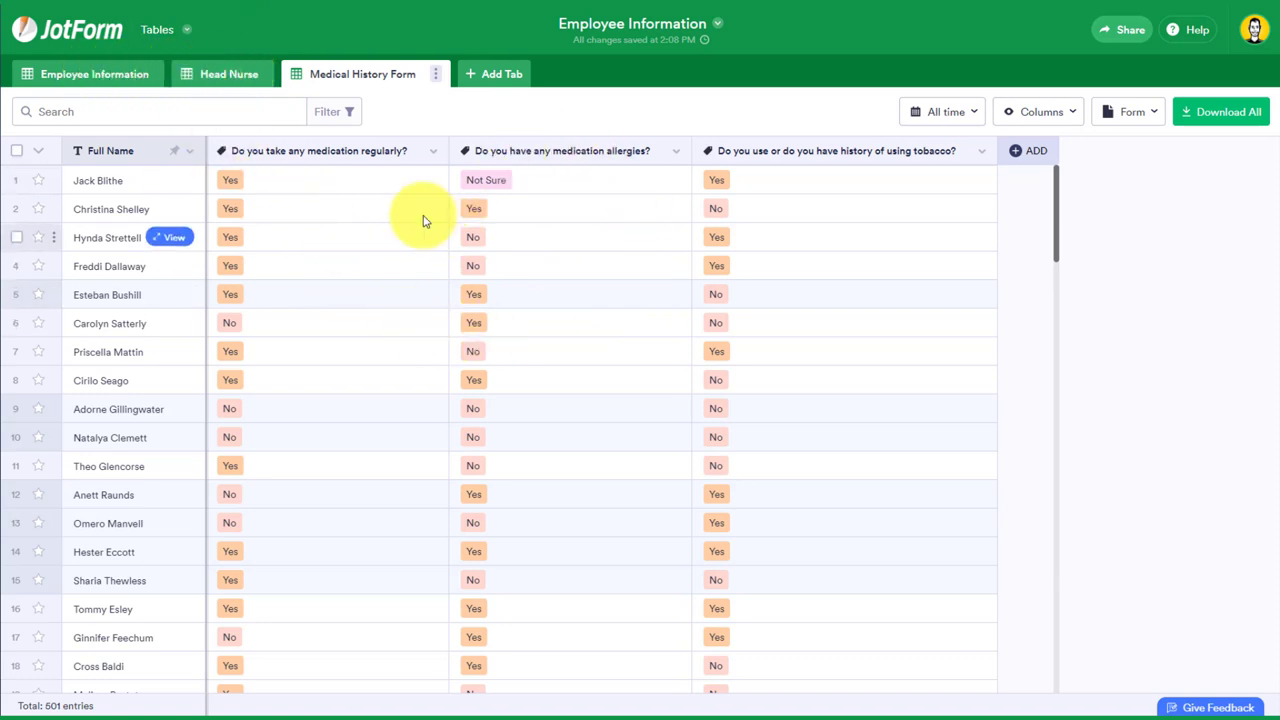
Step: Return to the 101-entry Employee Information grid
left_click(94, 74)
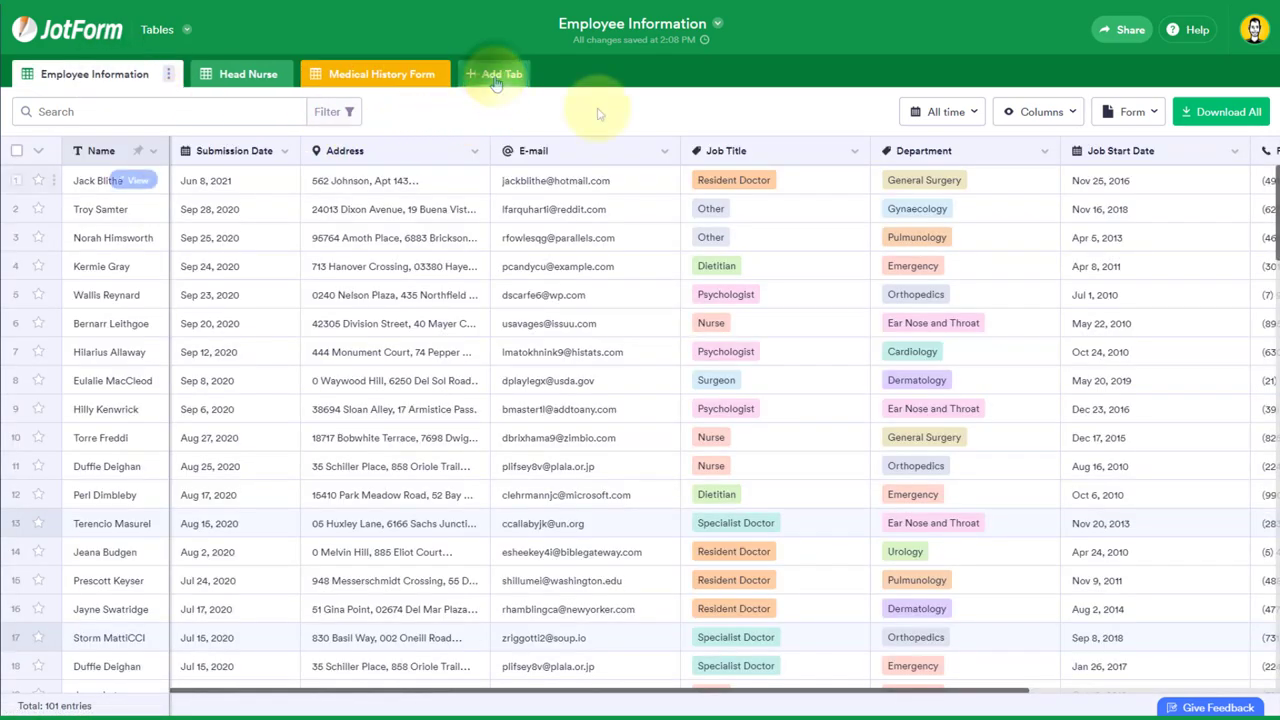
mouse_move(120, 180)
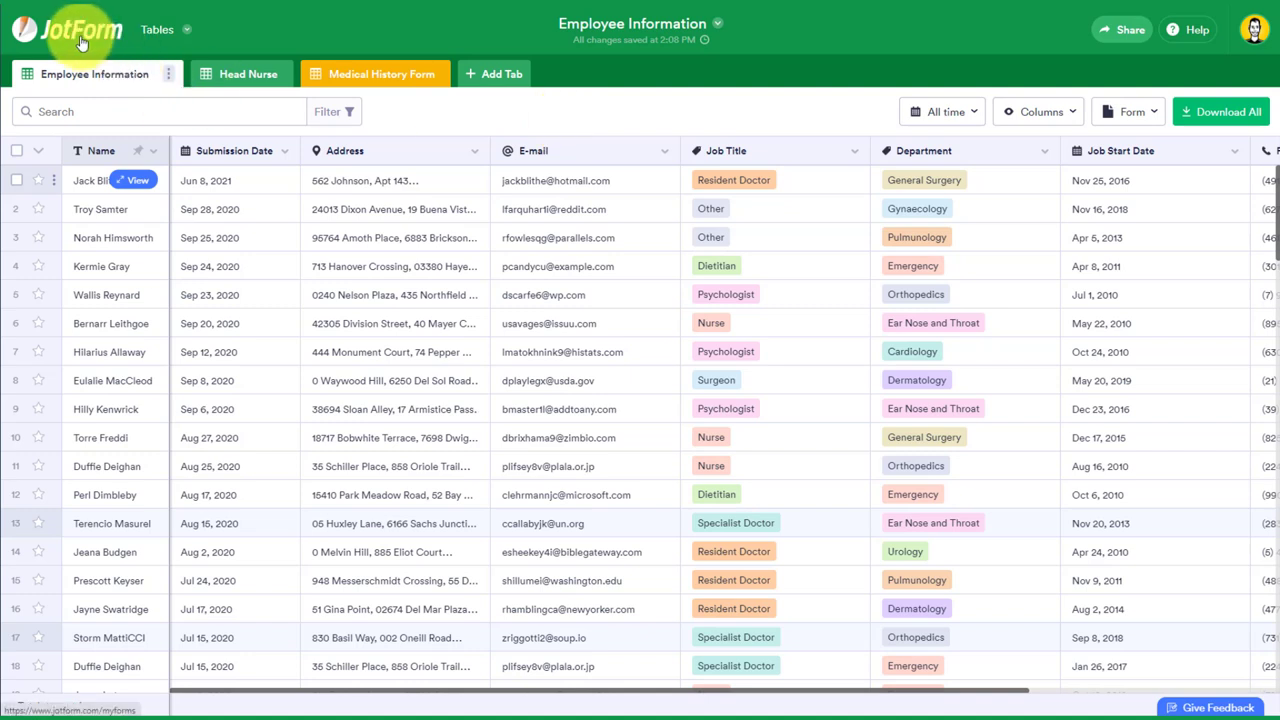
left_click(505, 78)
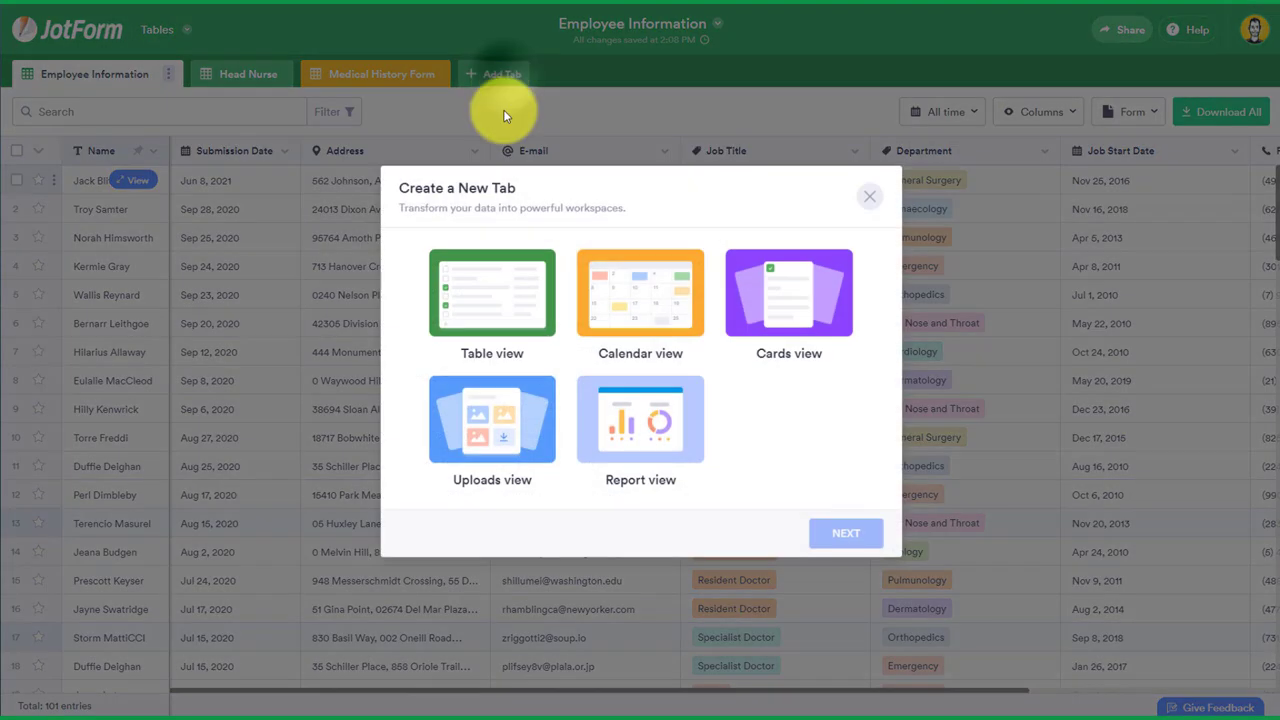
left_click(484, 302)
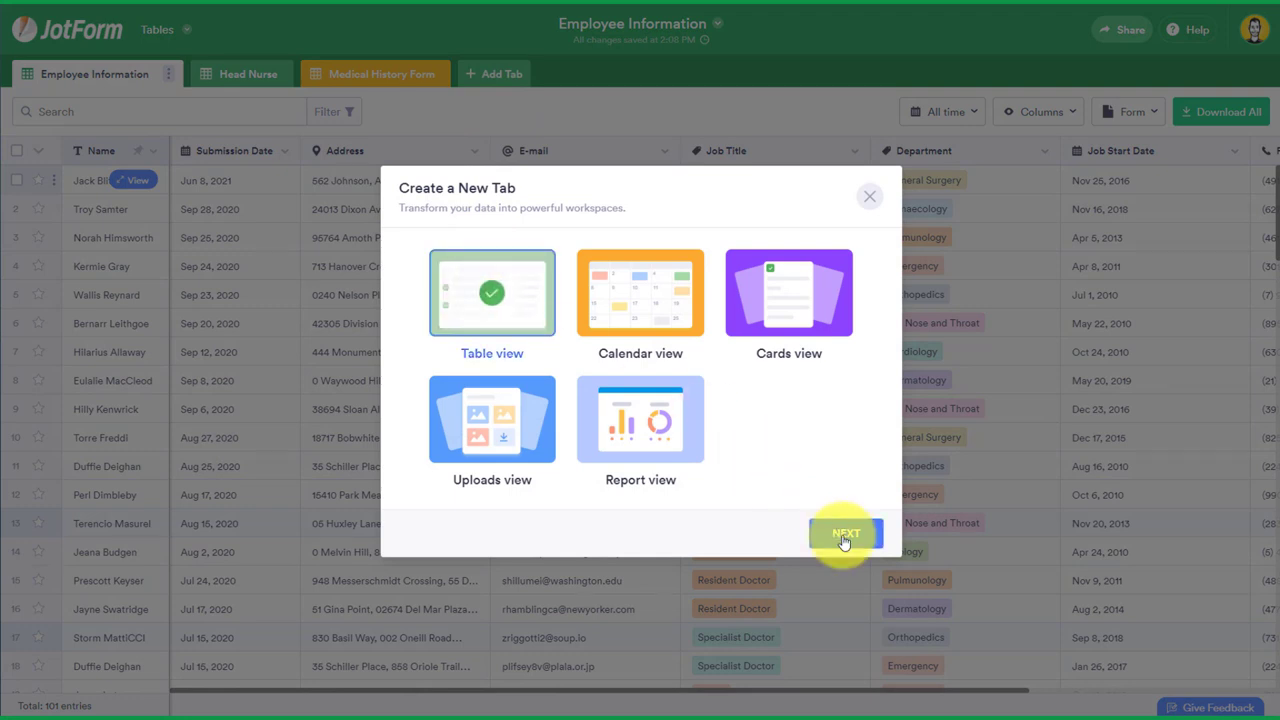
left_click(845, 537)
left_click(793, 356)
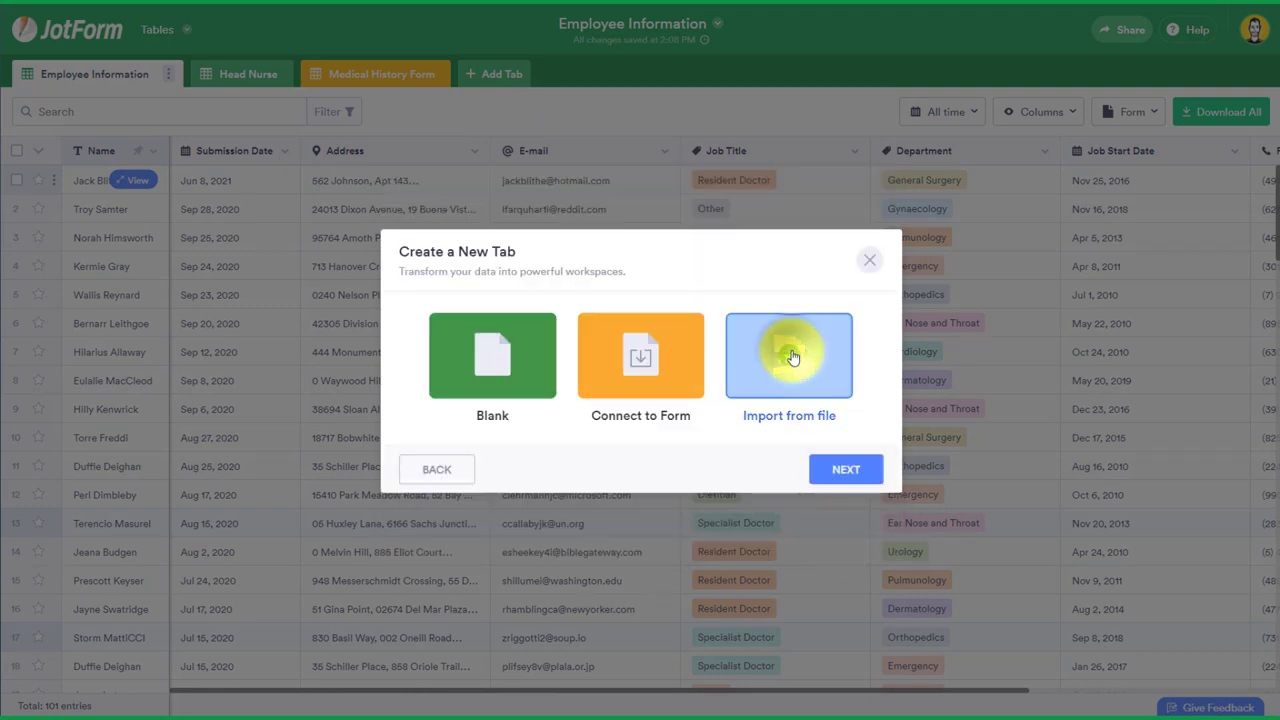
left_click(846, 469)
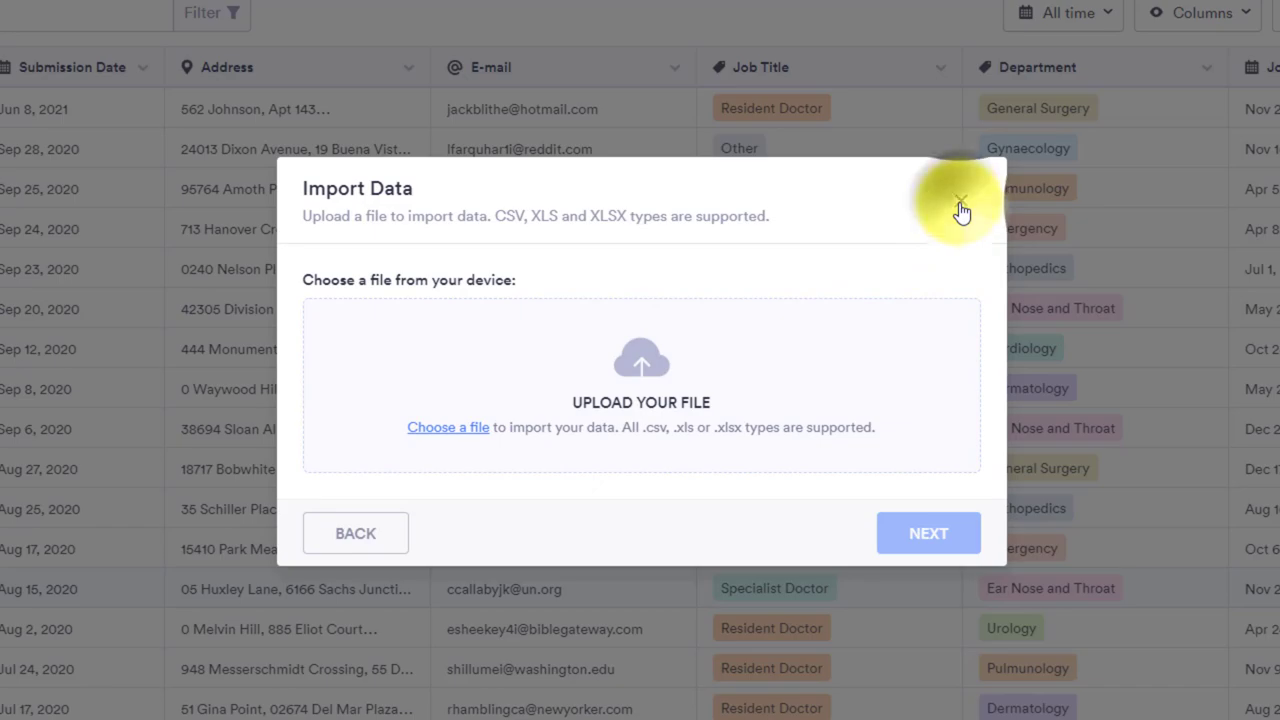
left_click(960, 208)
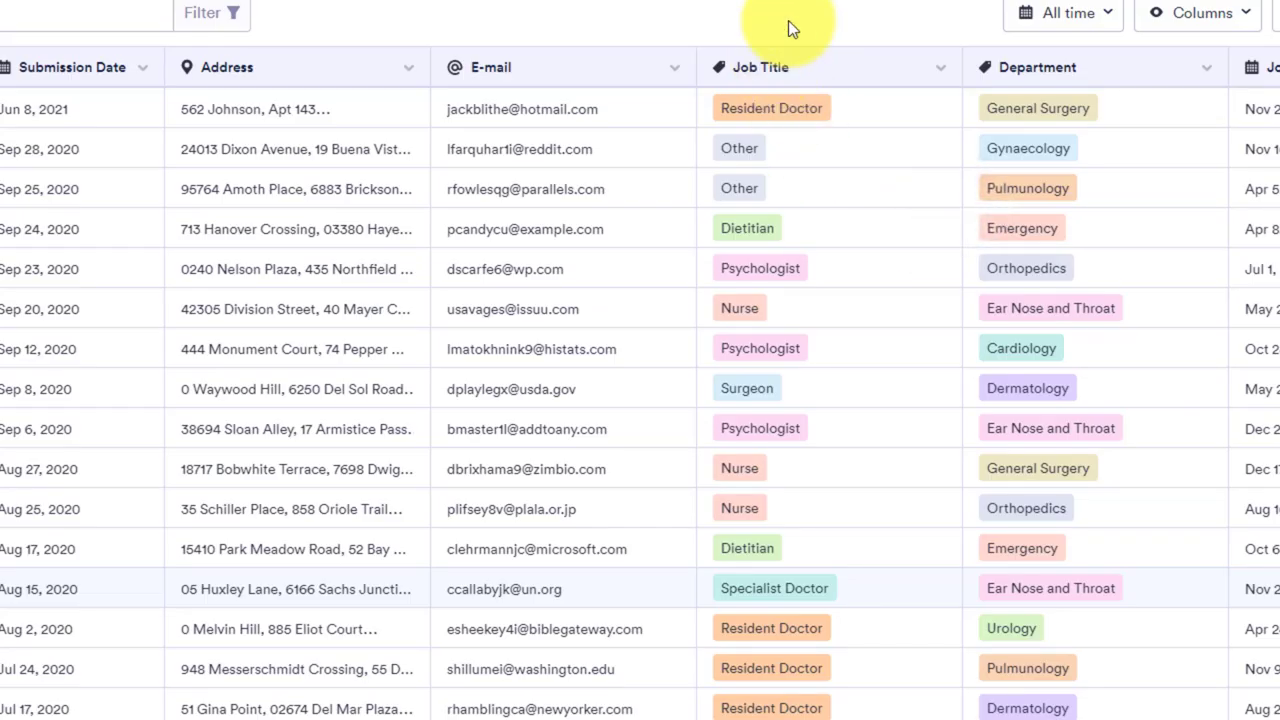